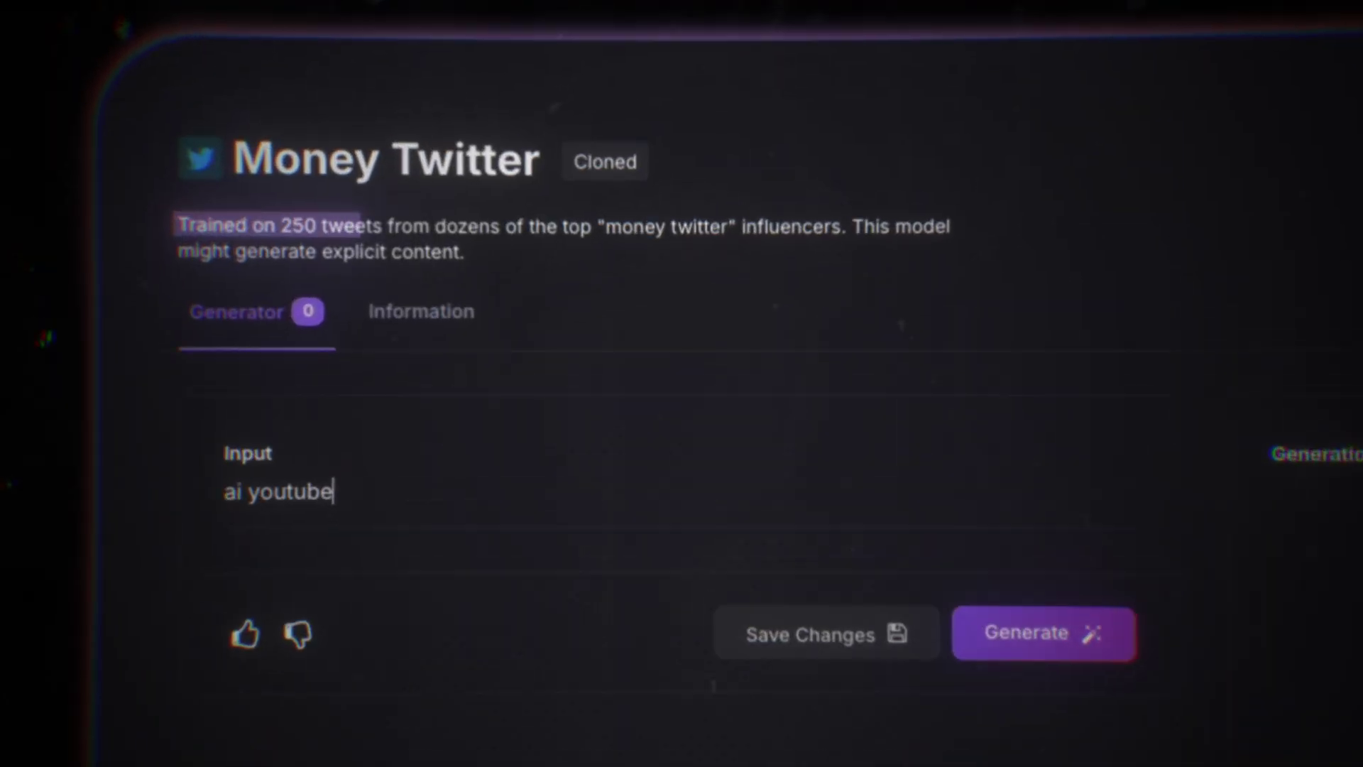
- Generate a Money Twitter script on 'ai youtubers' and scroll back to the output's start
click(1086, 694)
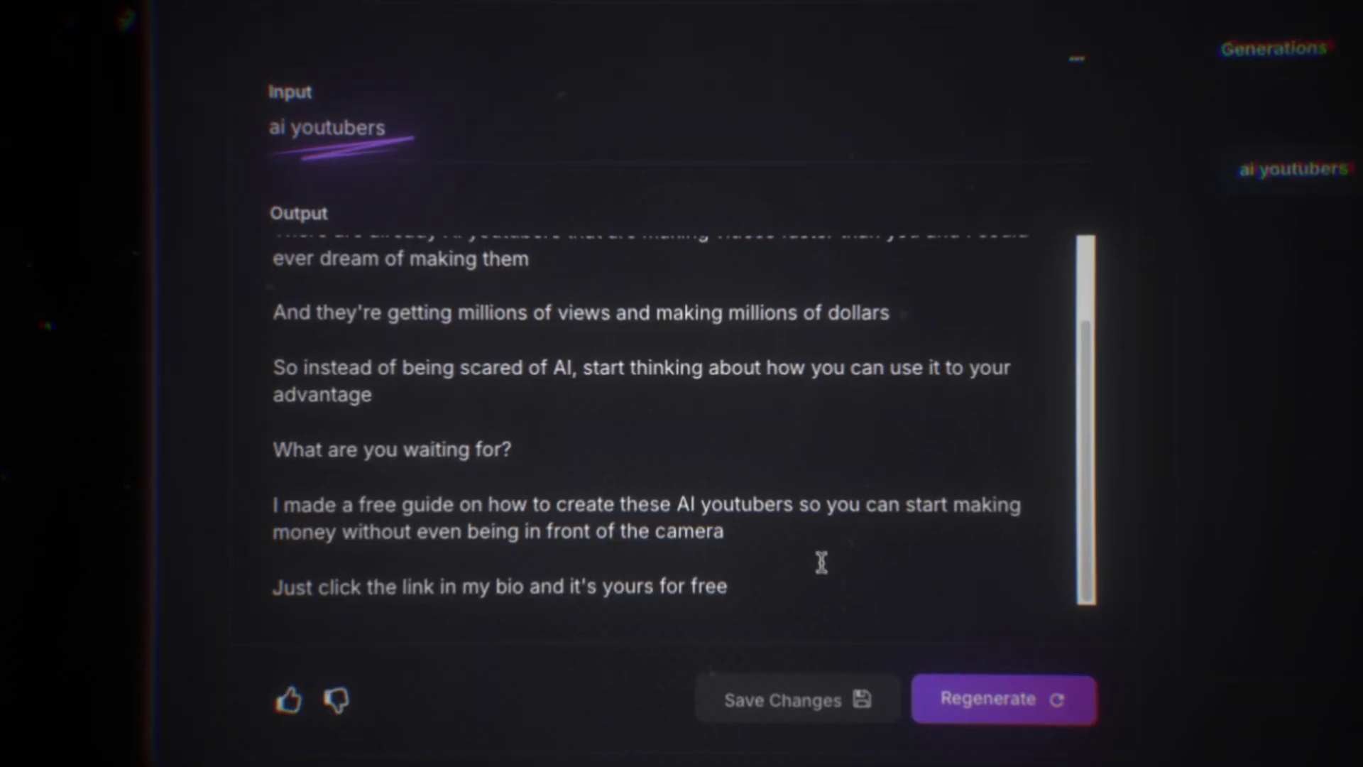
scroll(822, 562, up, 3)
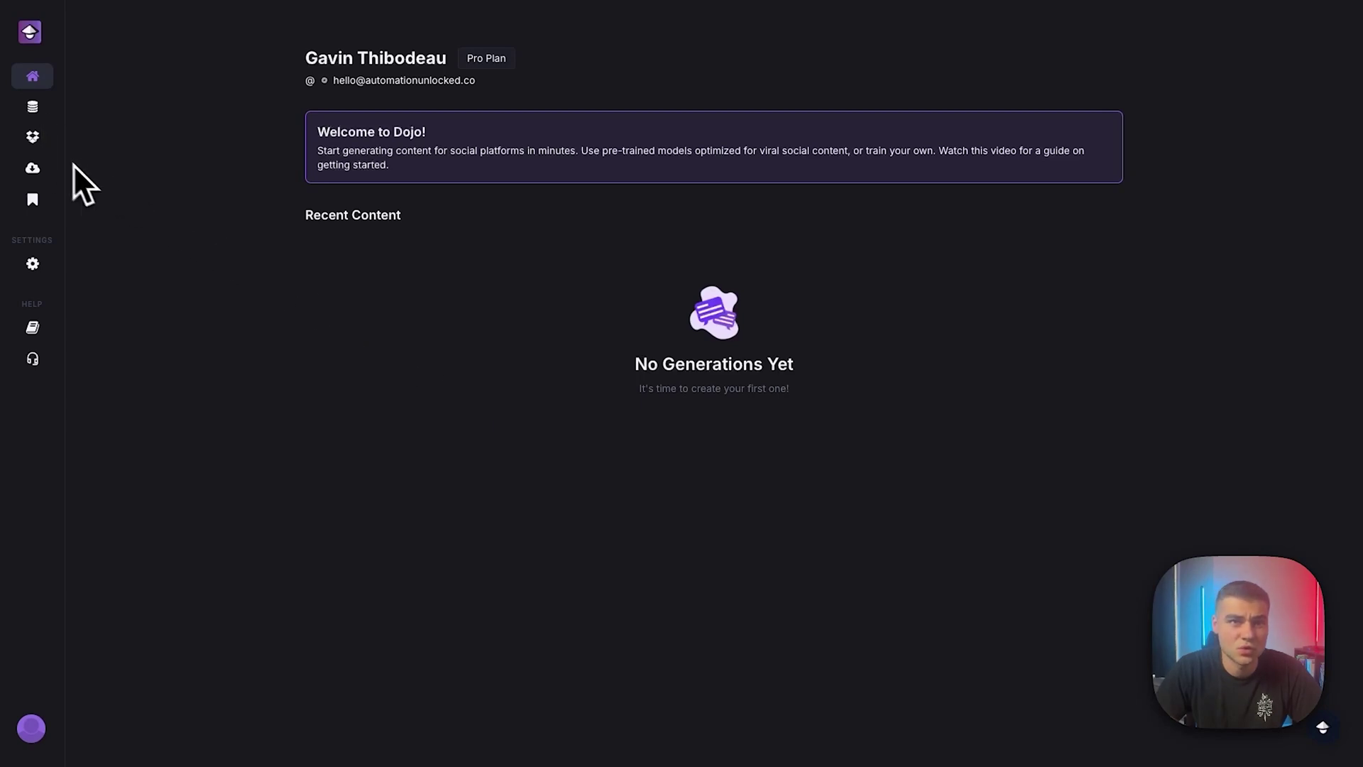
mouse_move(44, 152)
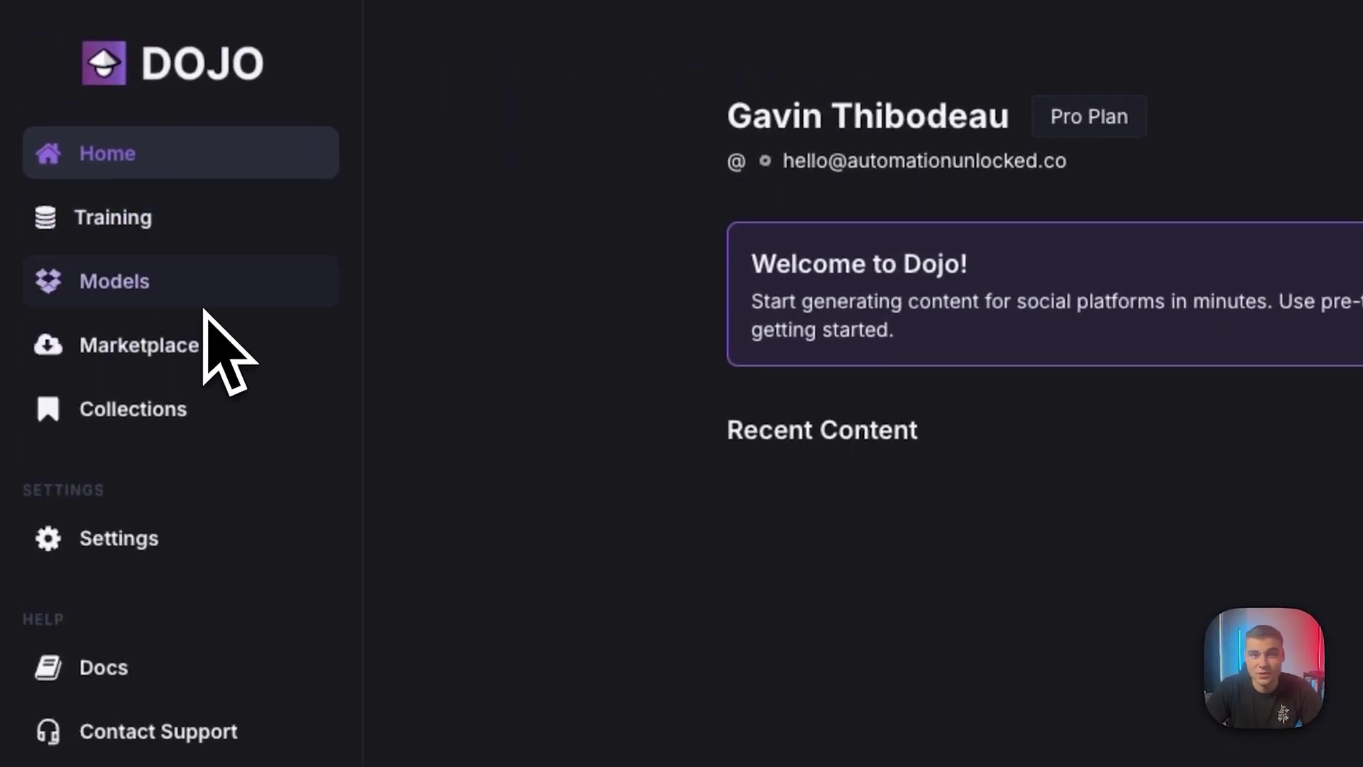
click(259, 360)
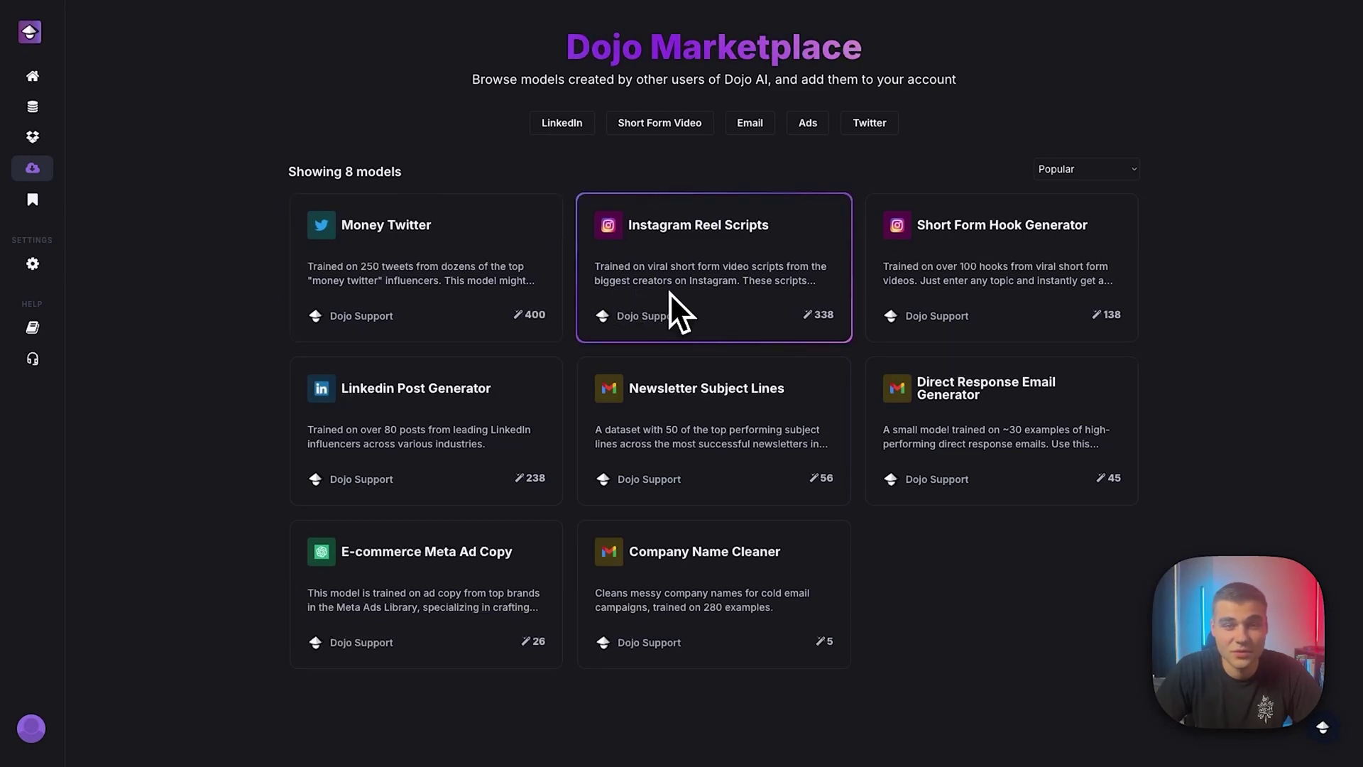
mouse_move(62, 159)
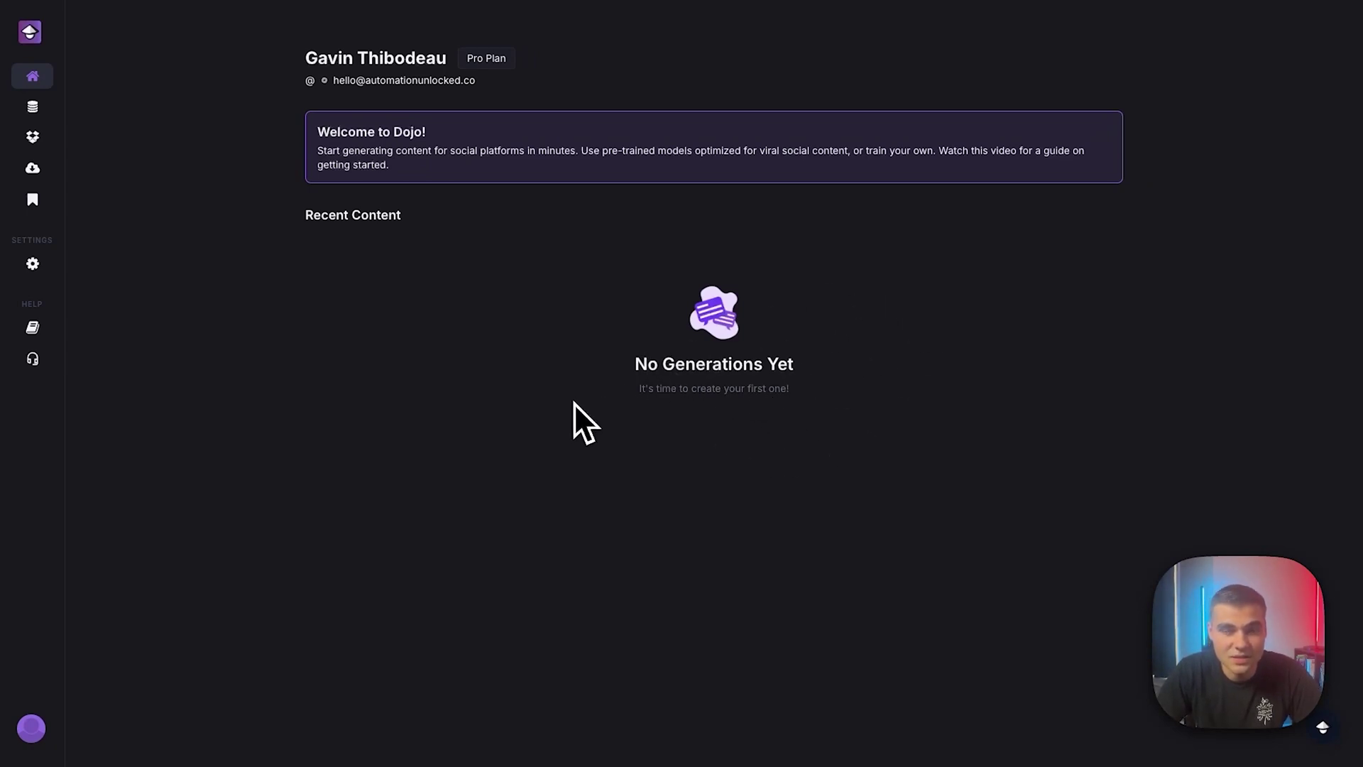
- Start a new dataset from the Training section's empty Datasets page
mouse_move(32, 136)
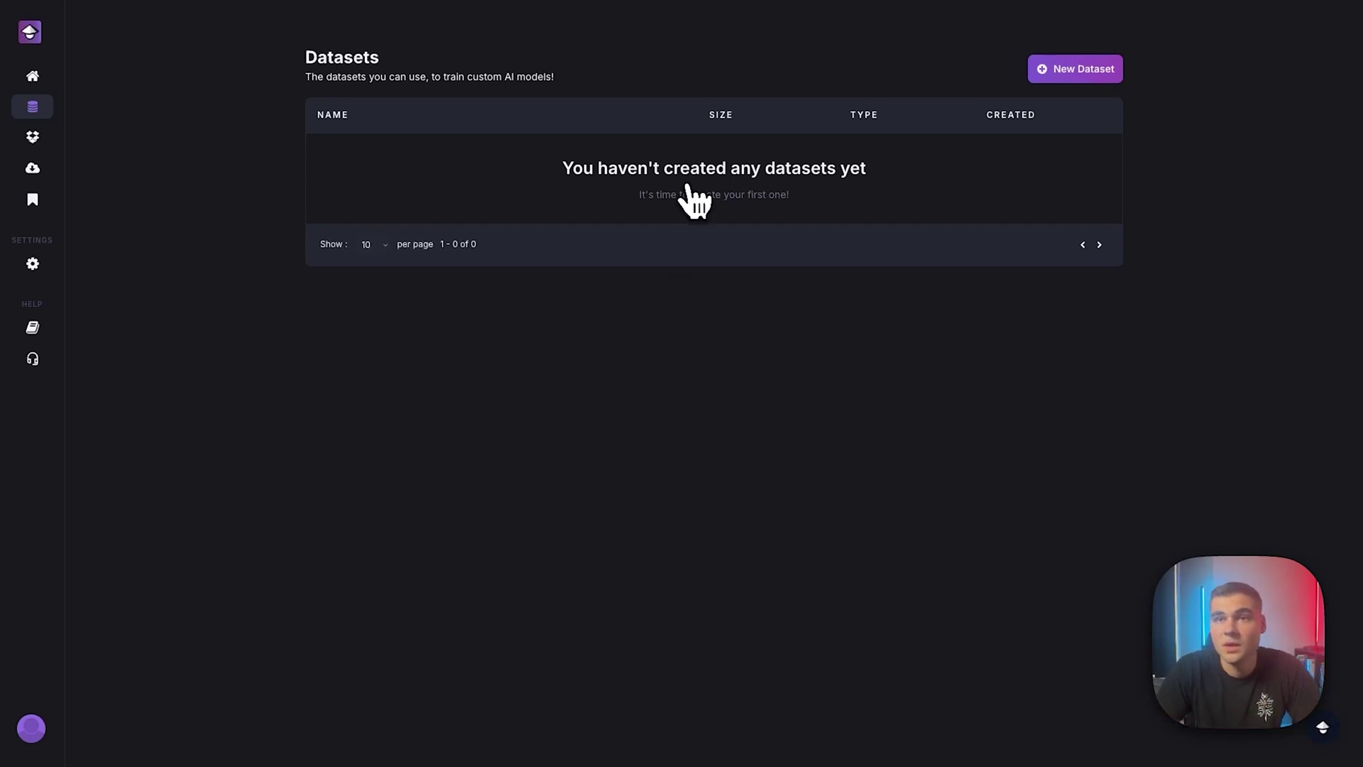
click(1079, 71)
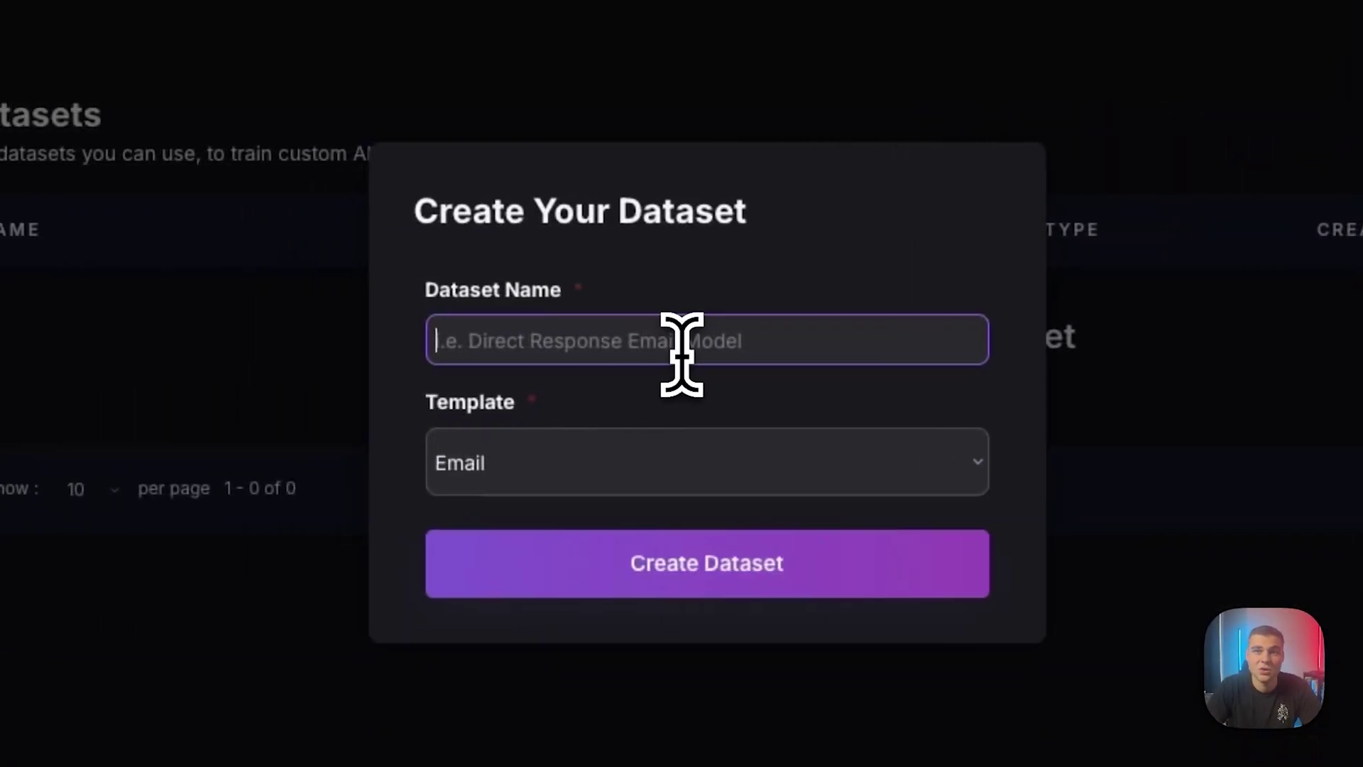
- Create a dataset named 'Gavins Reels' using the Instagram template
text(Ga)
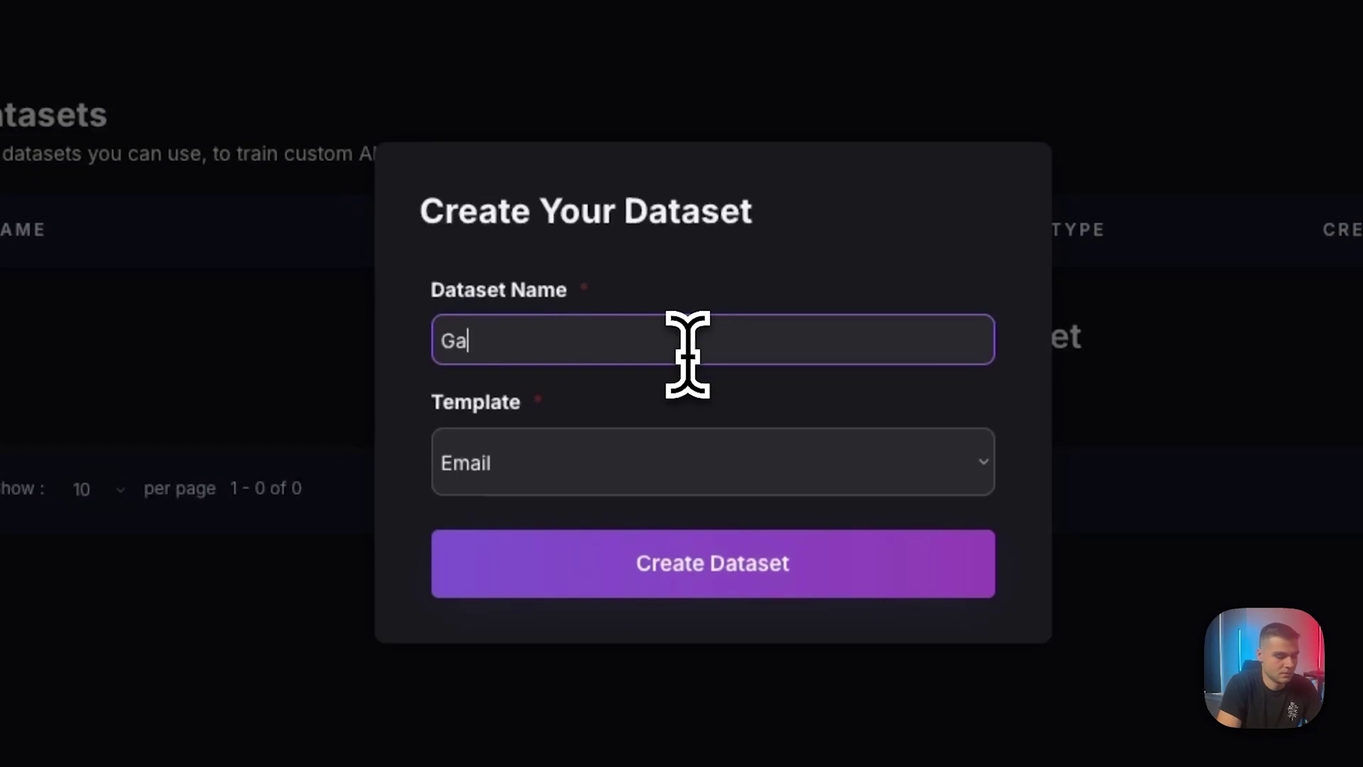
text(vins Reels)
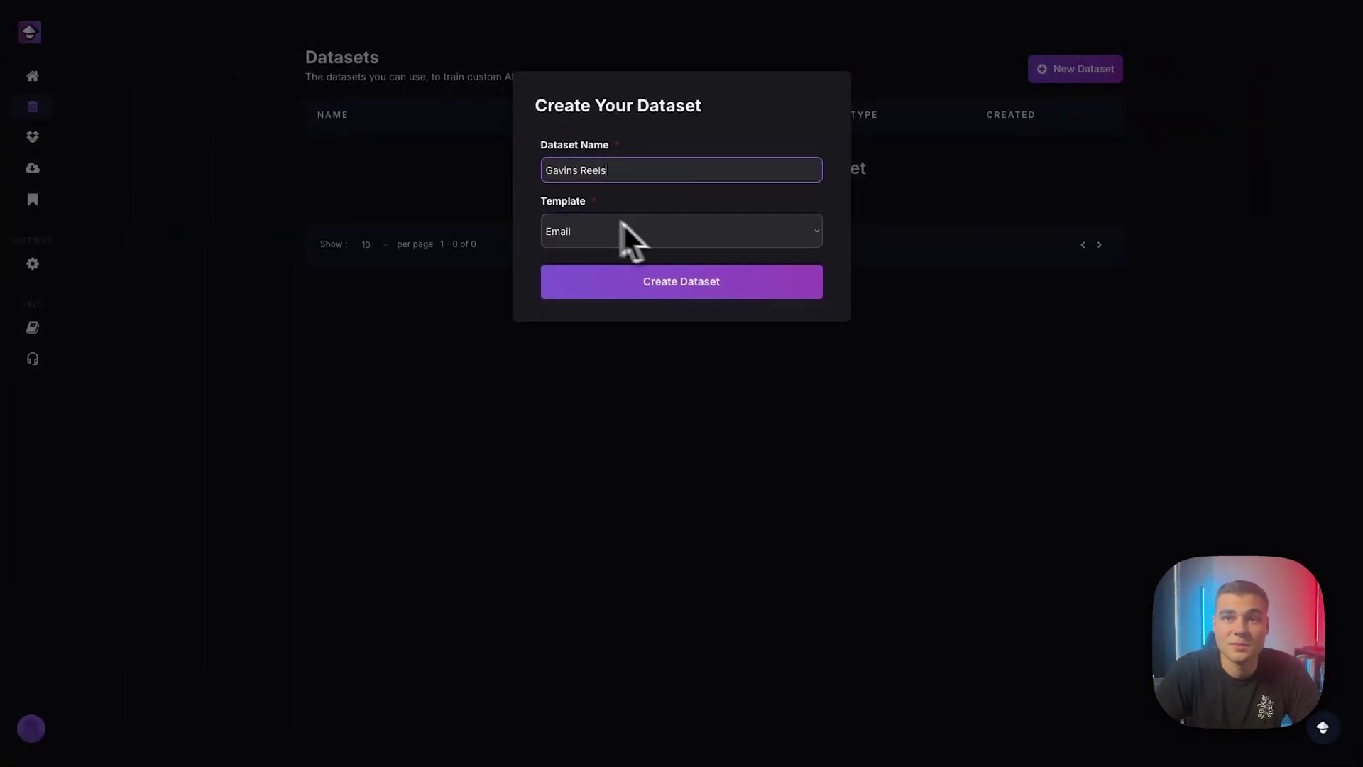
click(651, 233)
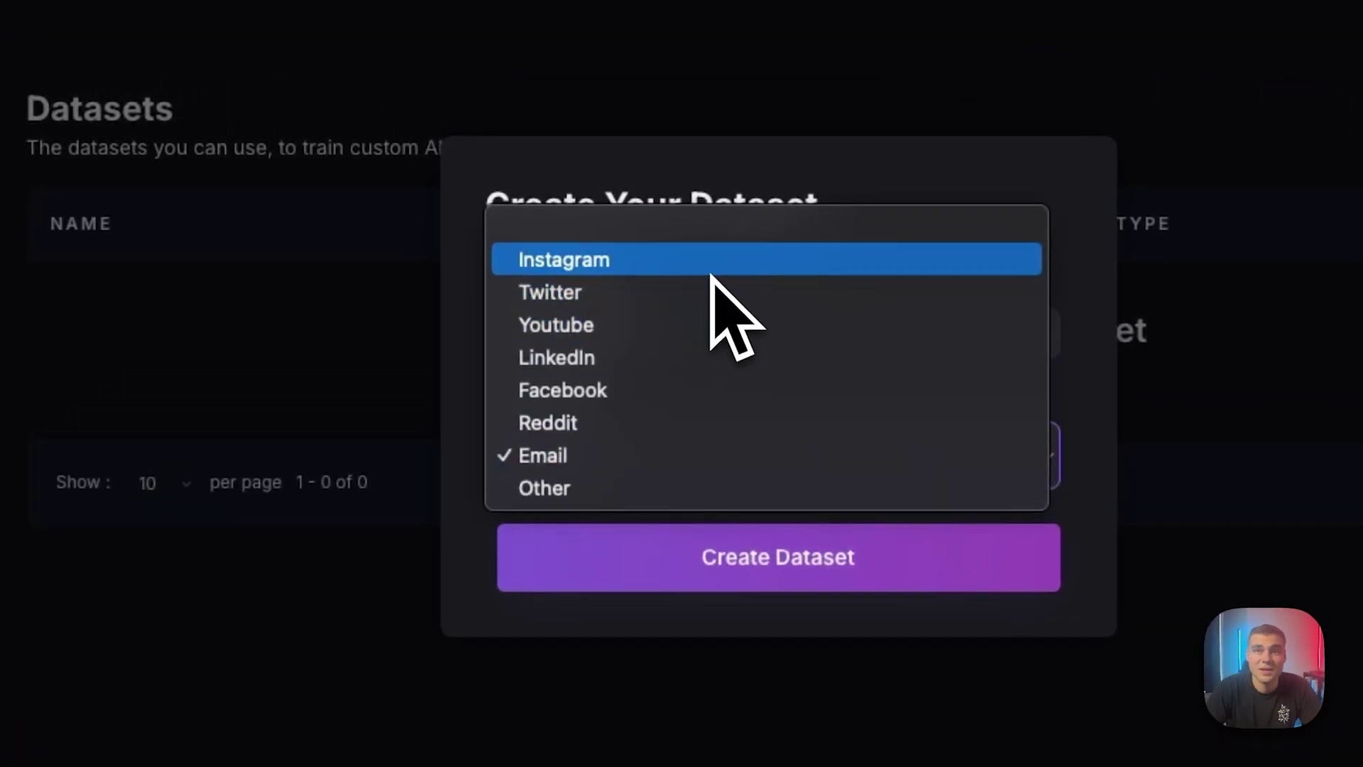
click(710, 270)
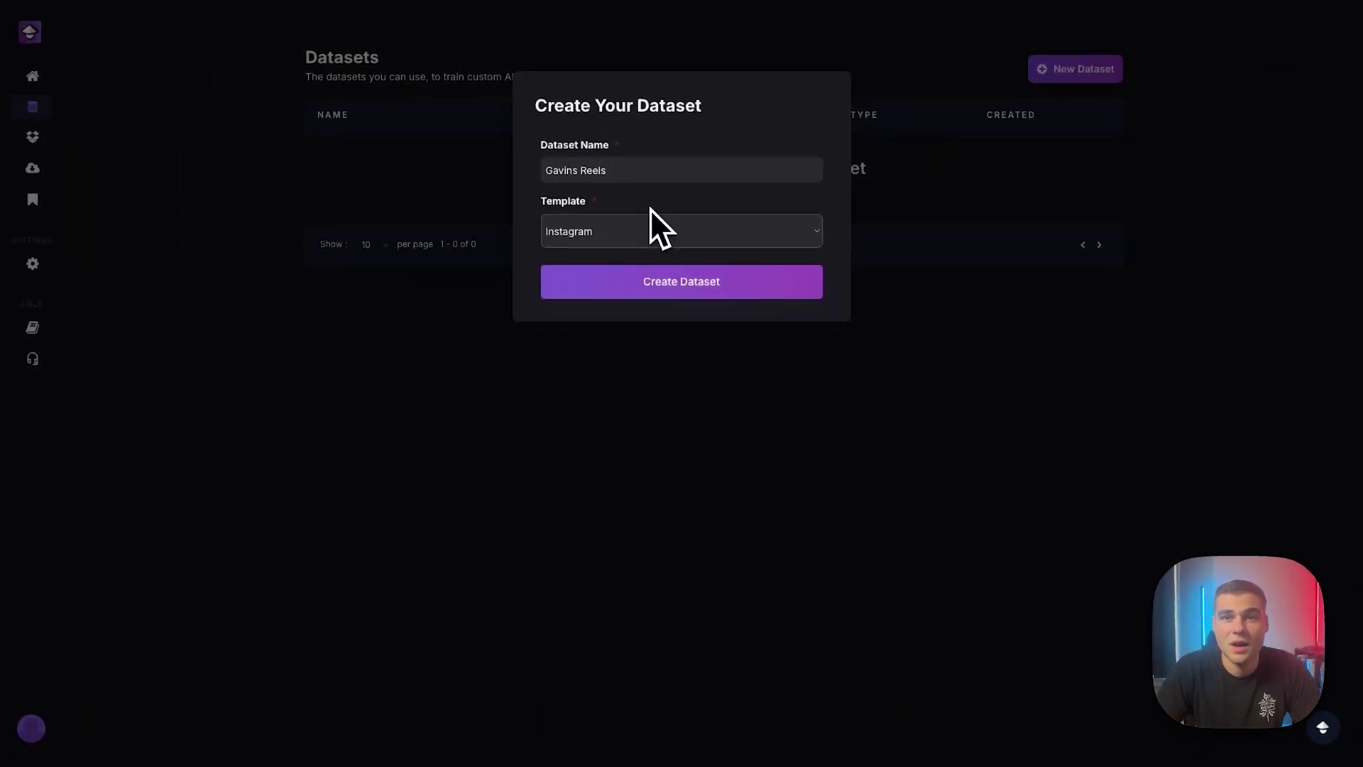
click(649, 216)
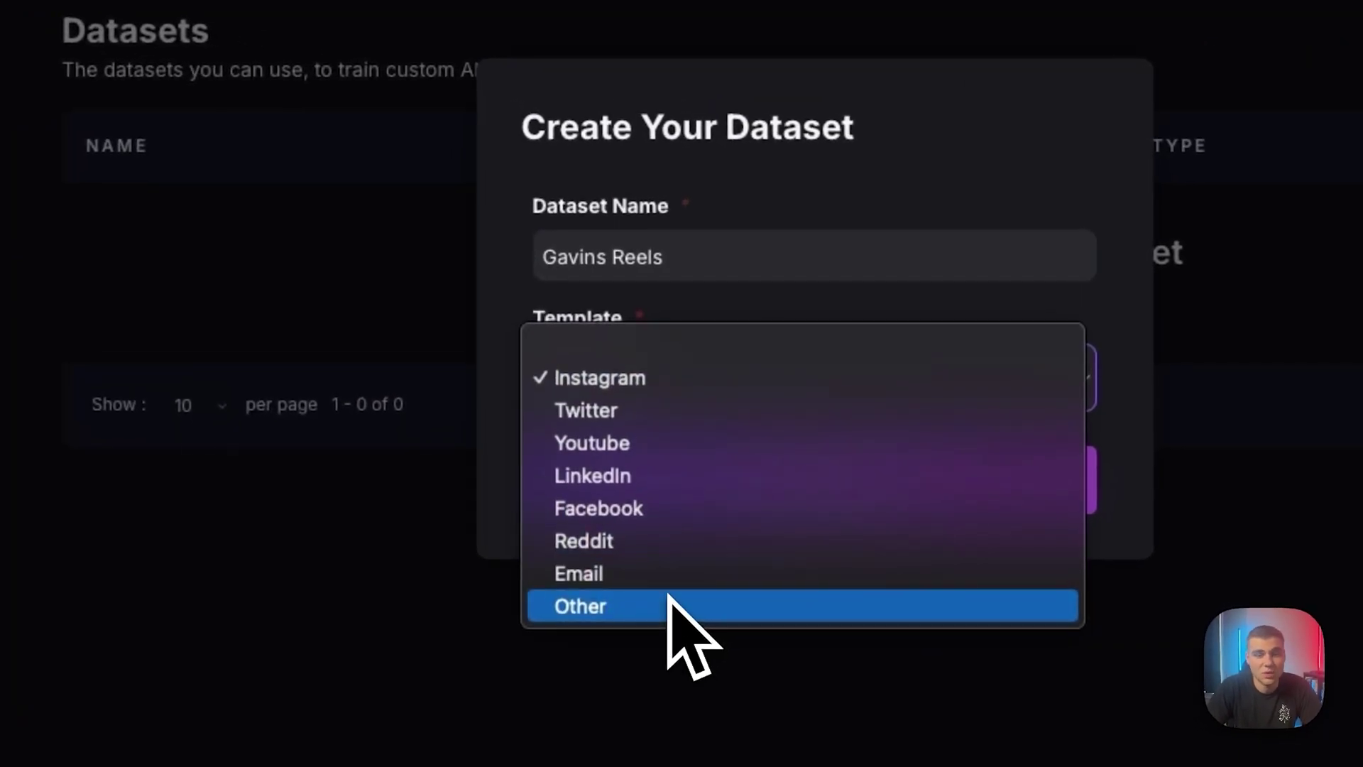
click(749, 308)
click(935, 489)
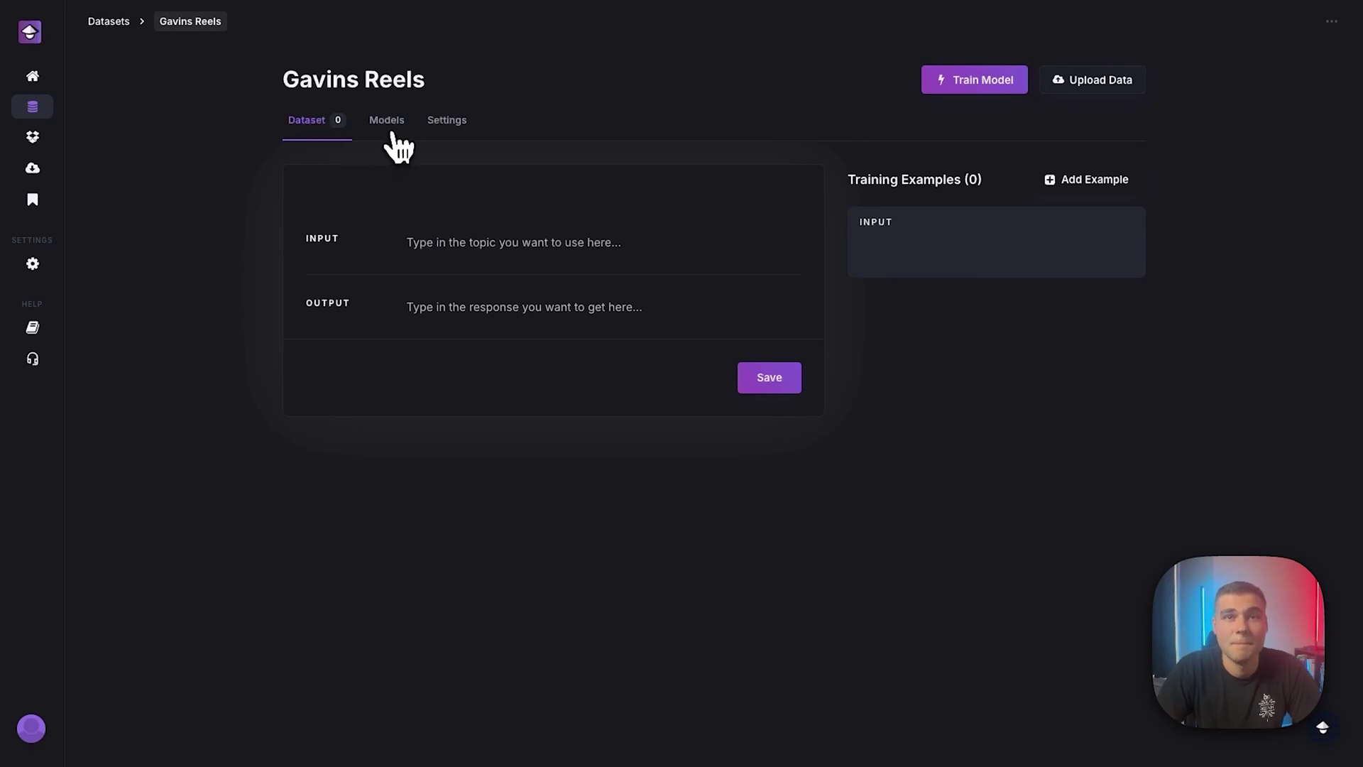
- Look through the Models and Dataset tabs, then view the Gavins Reels settings
click(392, 132)
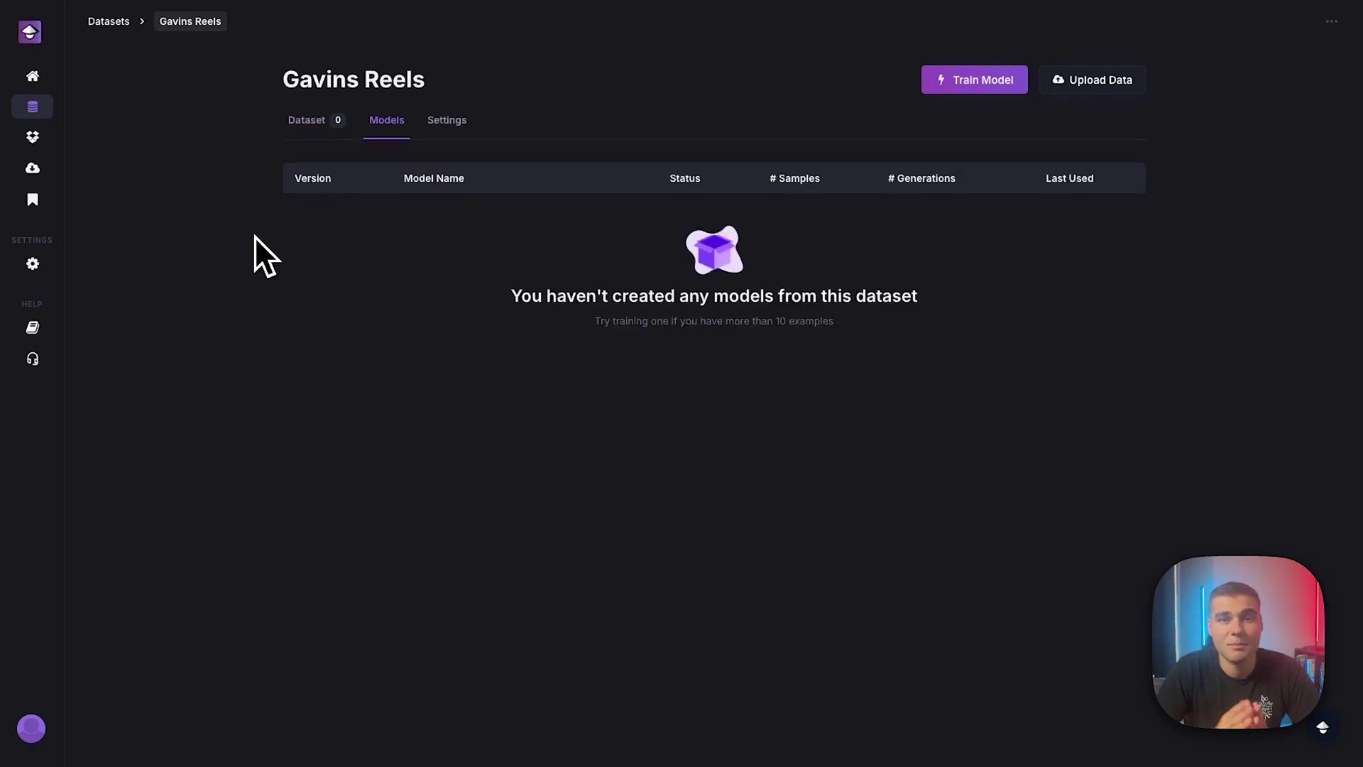
click(328, 135)
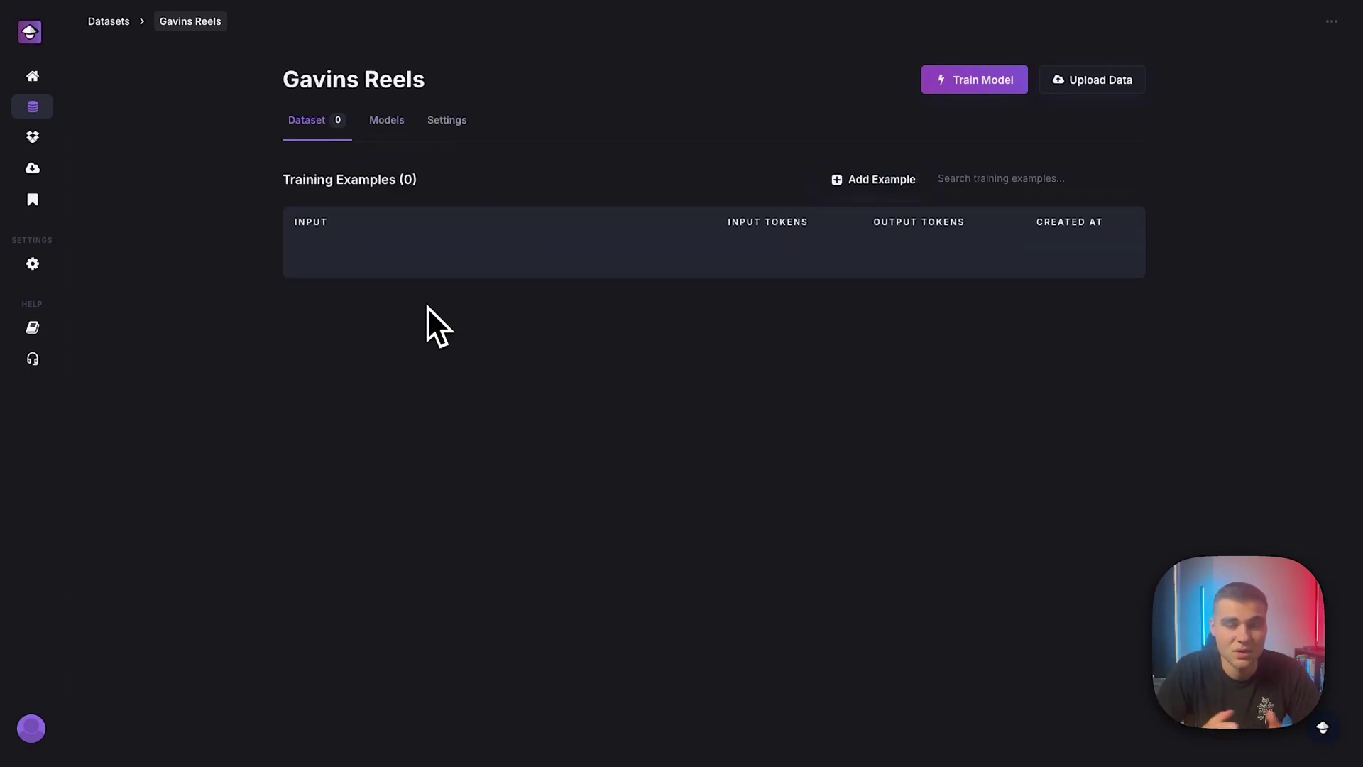
click(390, 131)
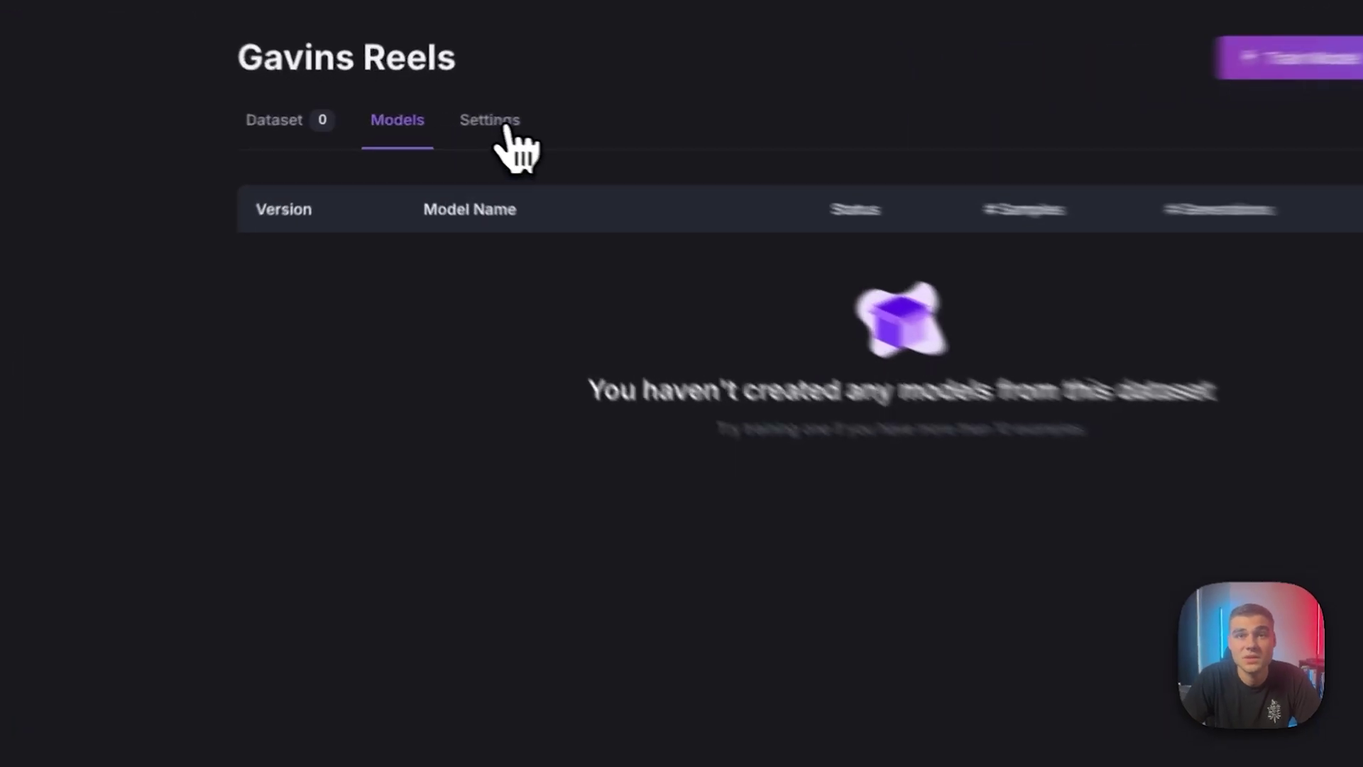
click(454, 125)
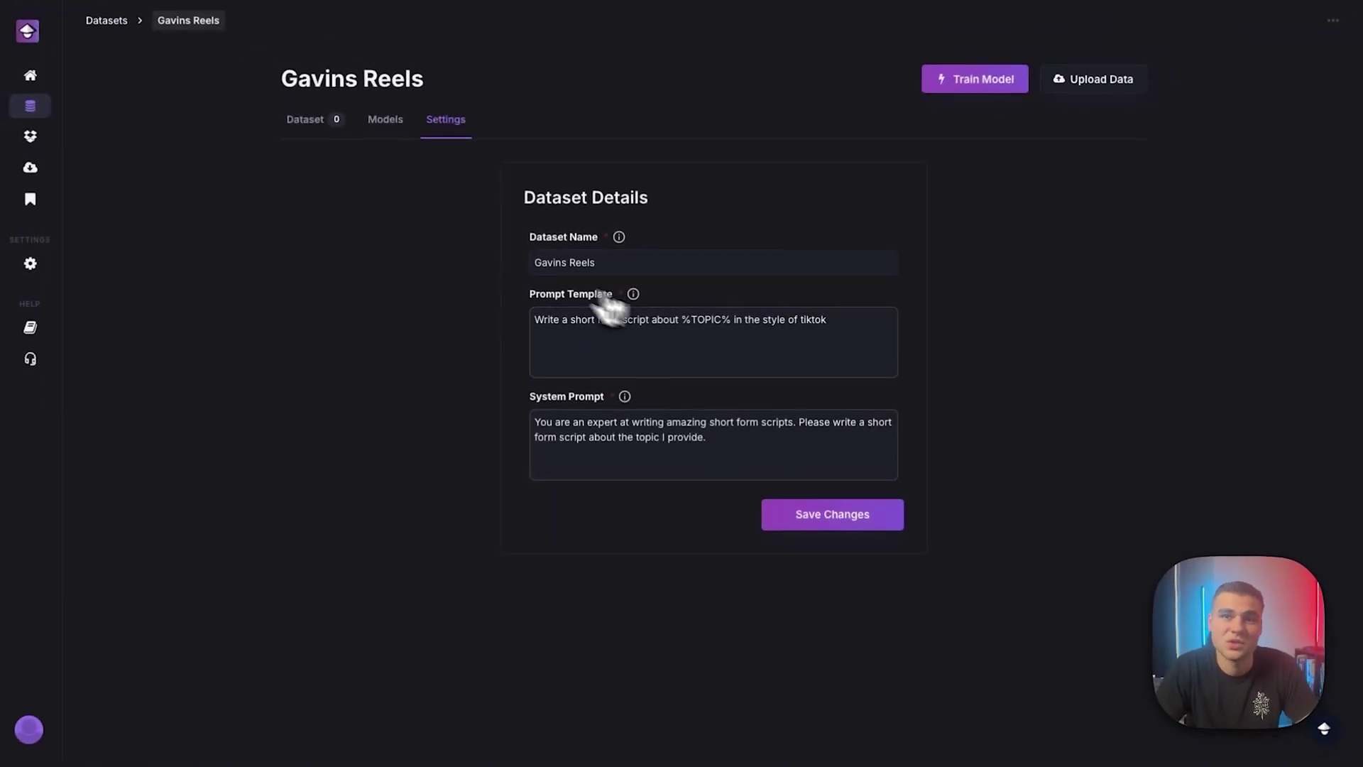
- Add 'in the style of' plus the creator's name after 'scripts' in the system prompt
click(595, 326)
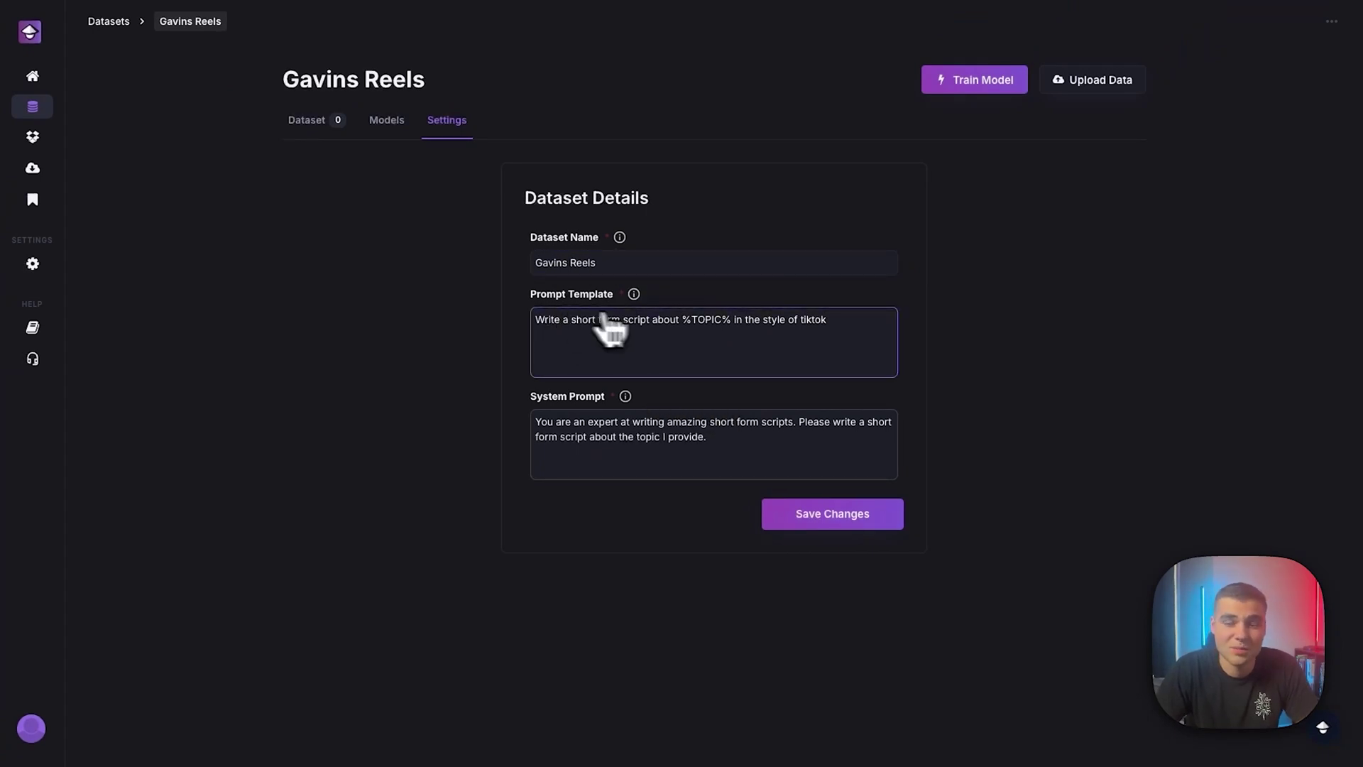
mouse_move(627, 406)
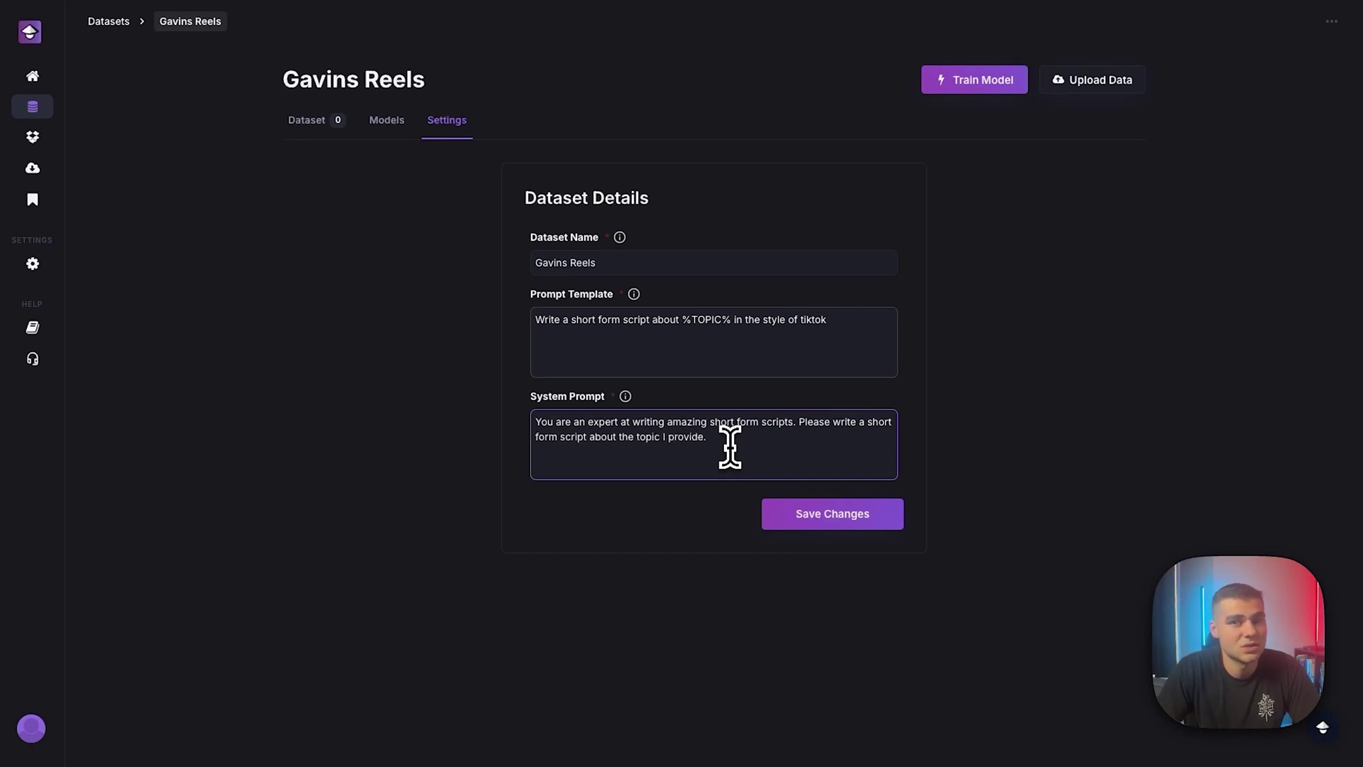
click(792, 423)
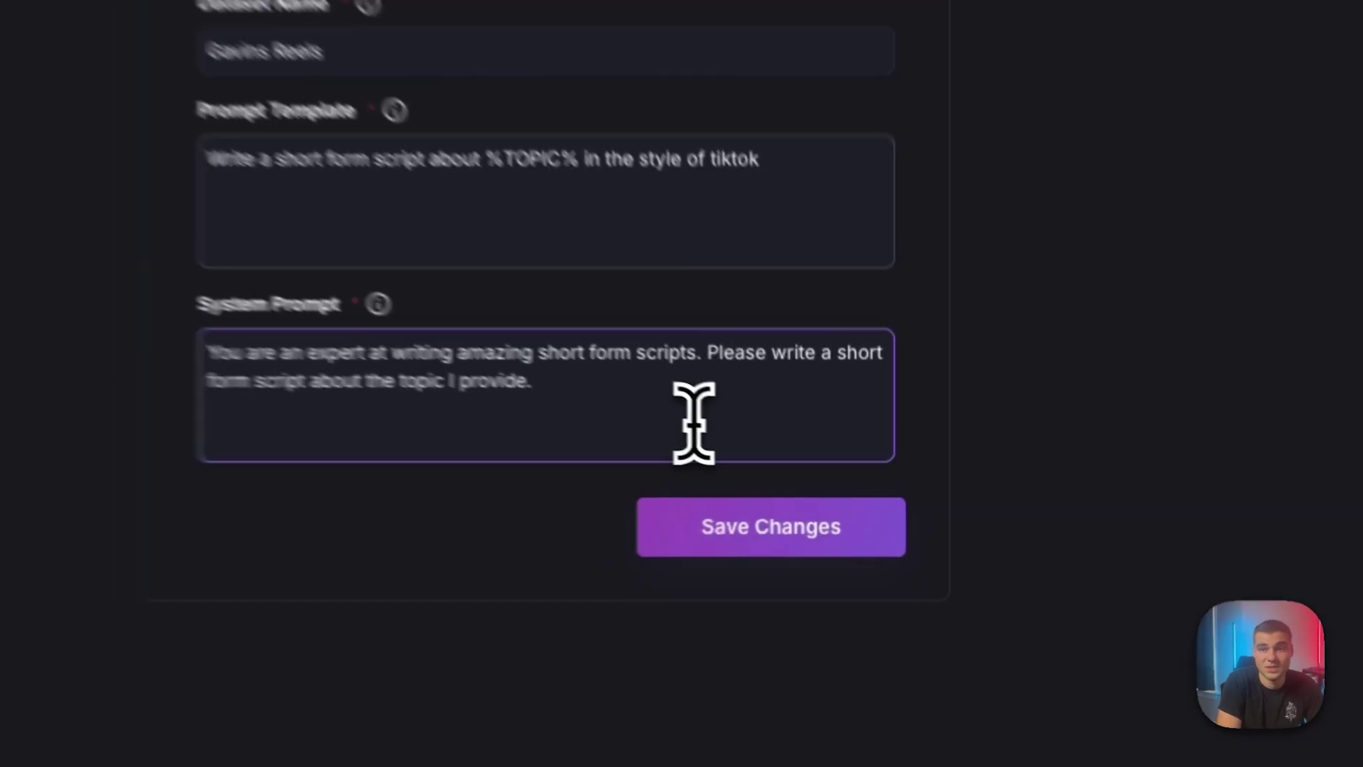
text(in th)
text(e style of)
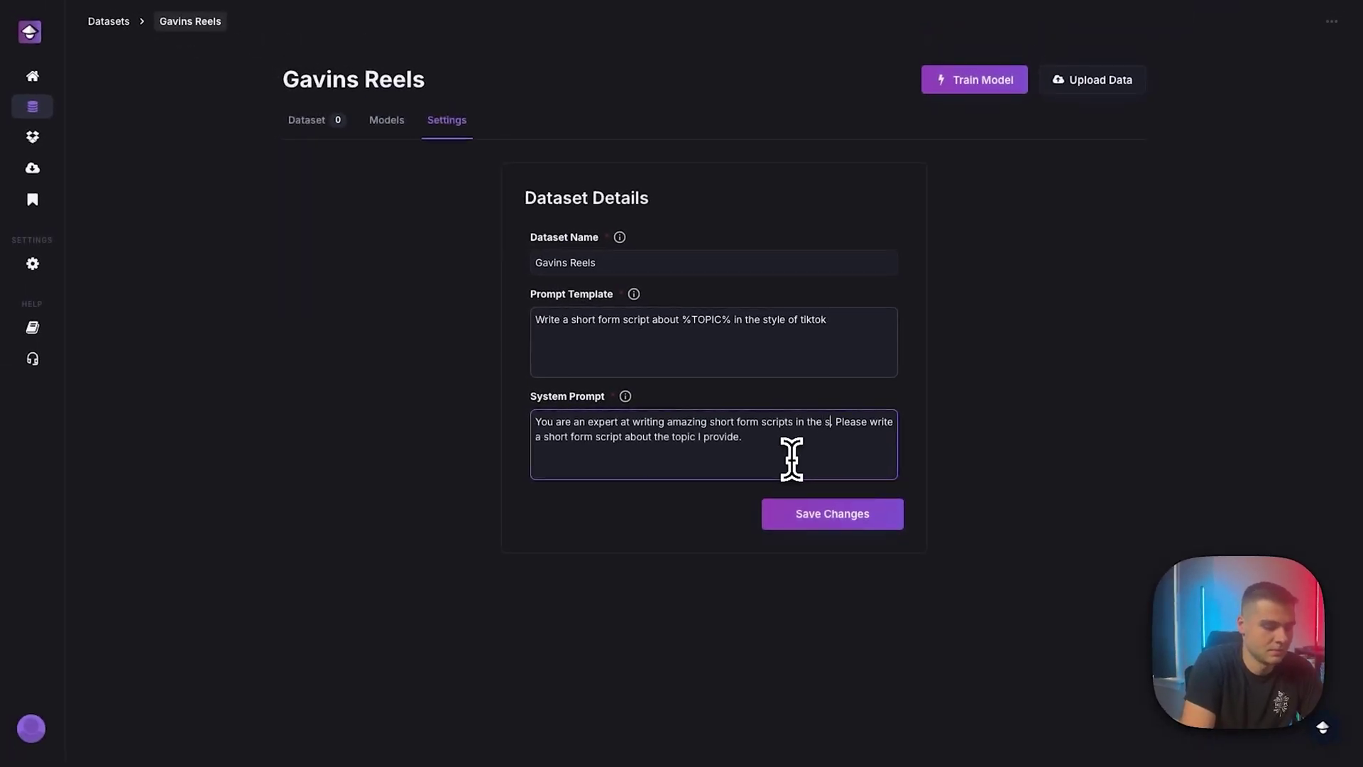
text( Gav)
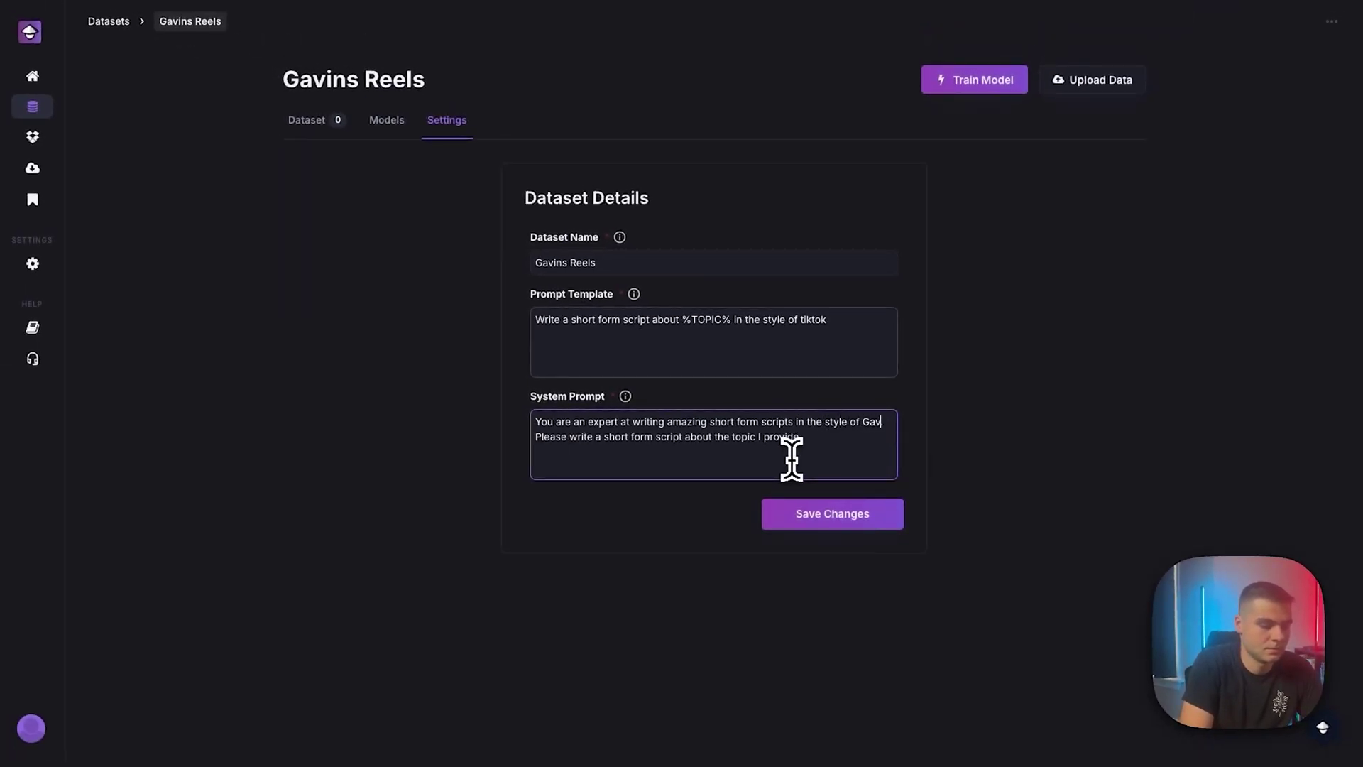
text(in Thibodeau.)
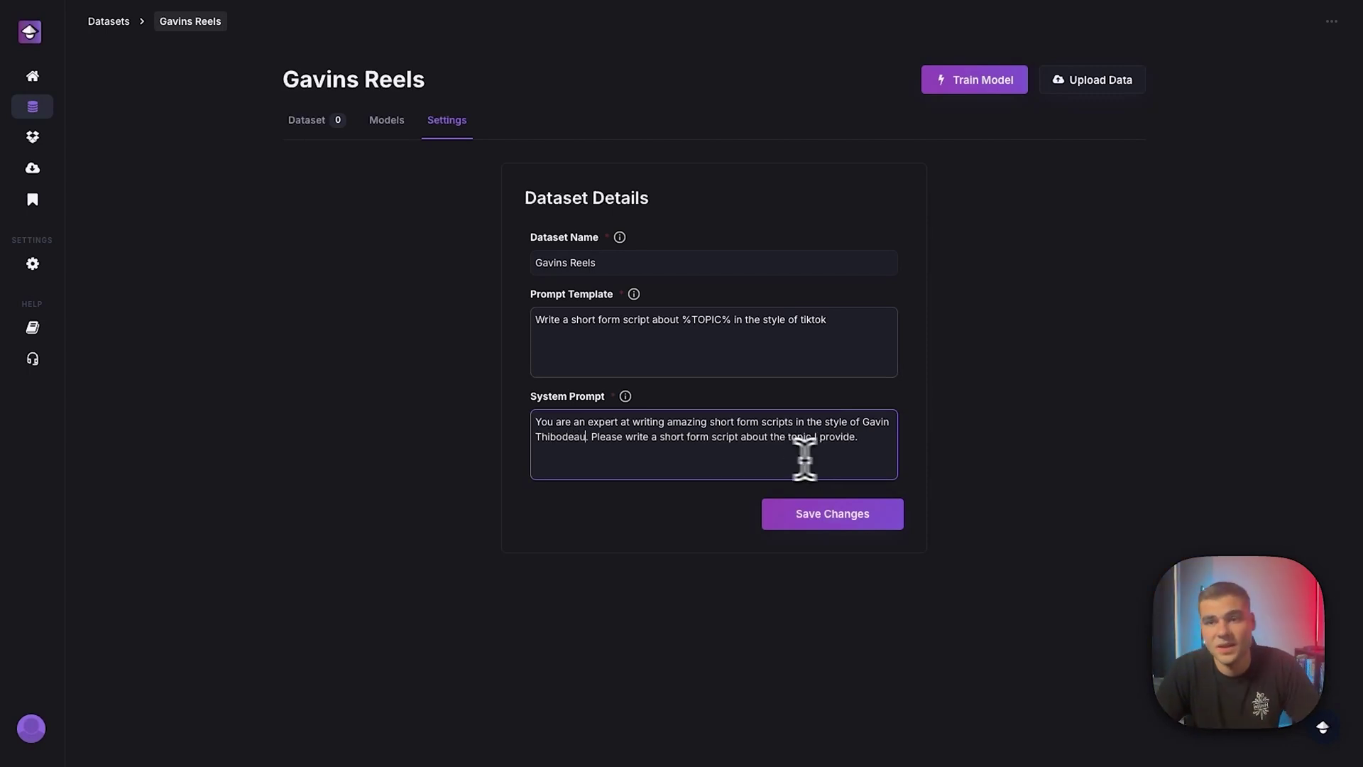
click(865, 436)
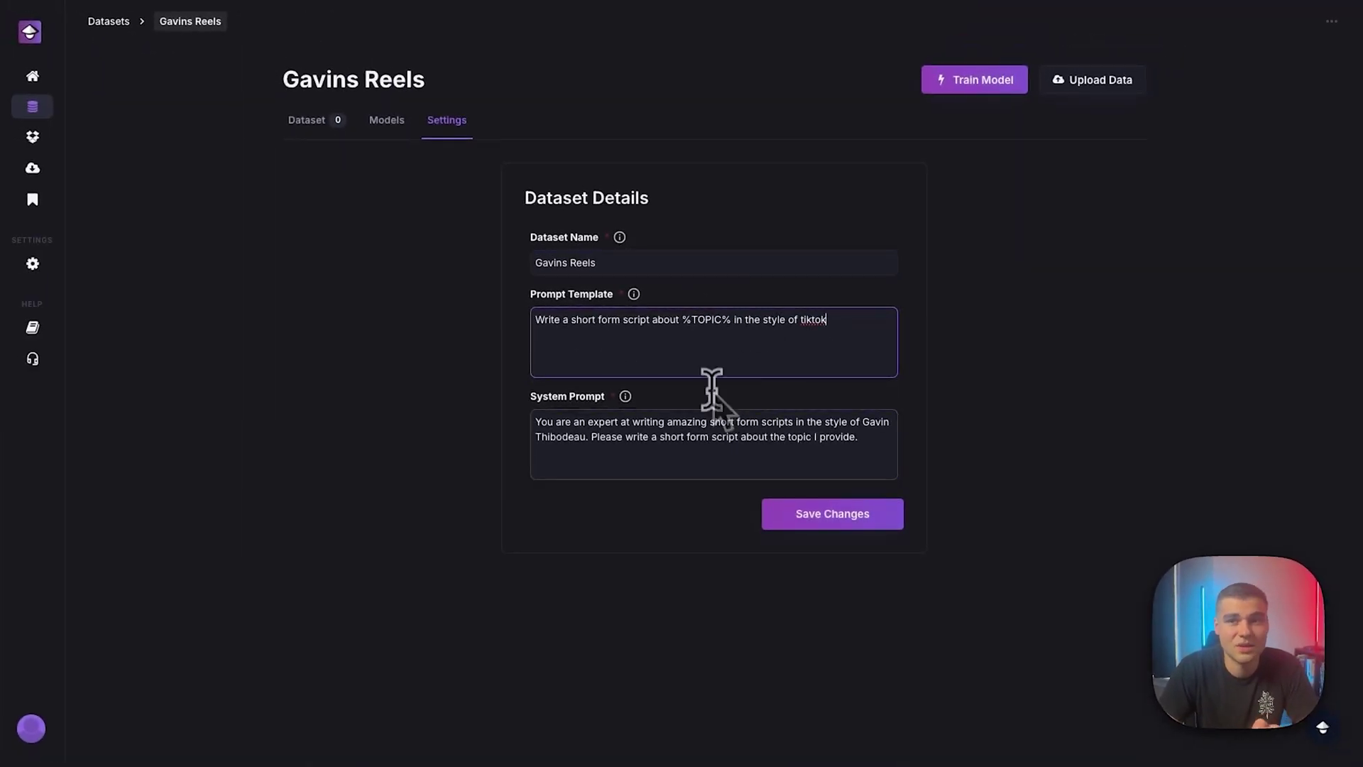
- Highlight the %TOPIC% placeholder in the prompt template, then save the dataset settings
drag(682, 319, 732, 320)
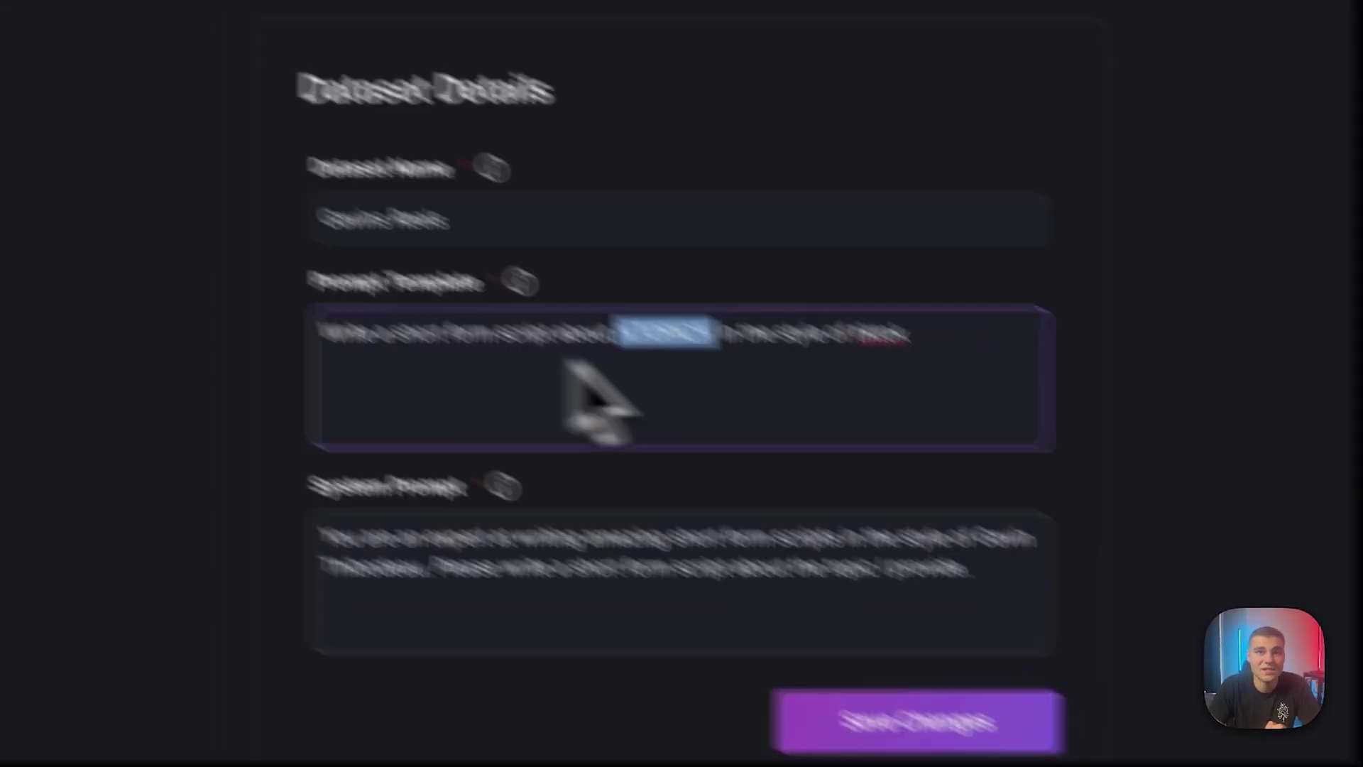
click(867, 522)
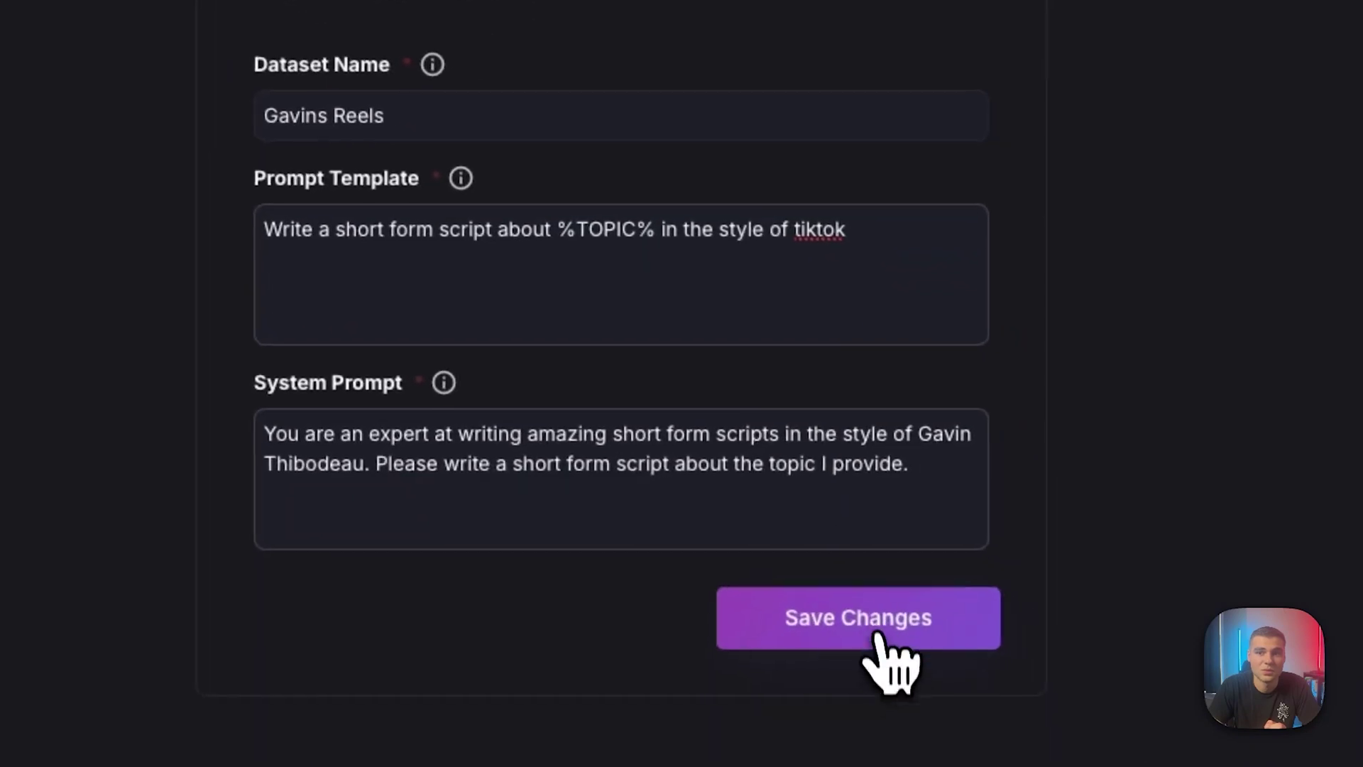
click(923, 656)
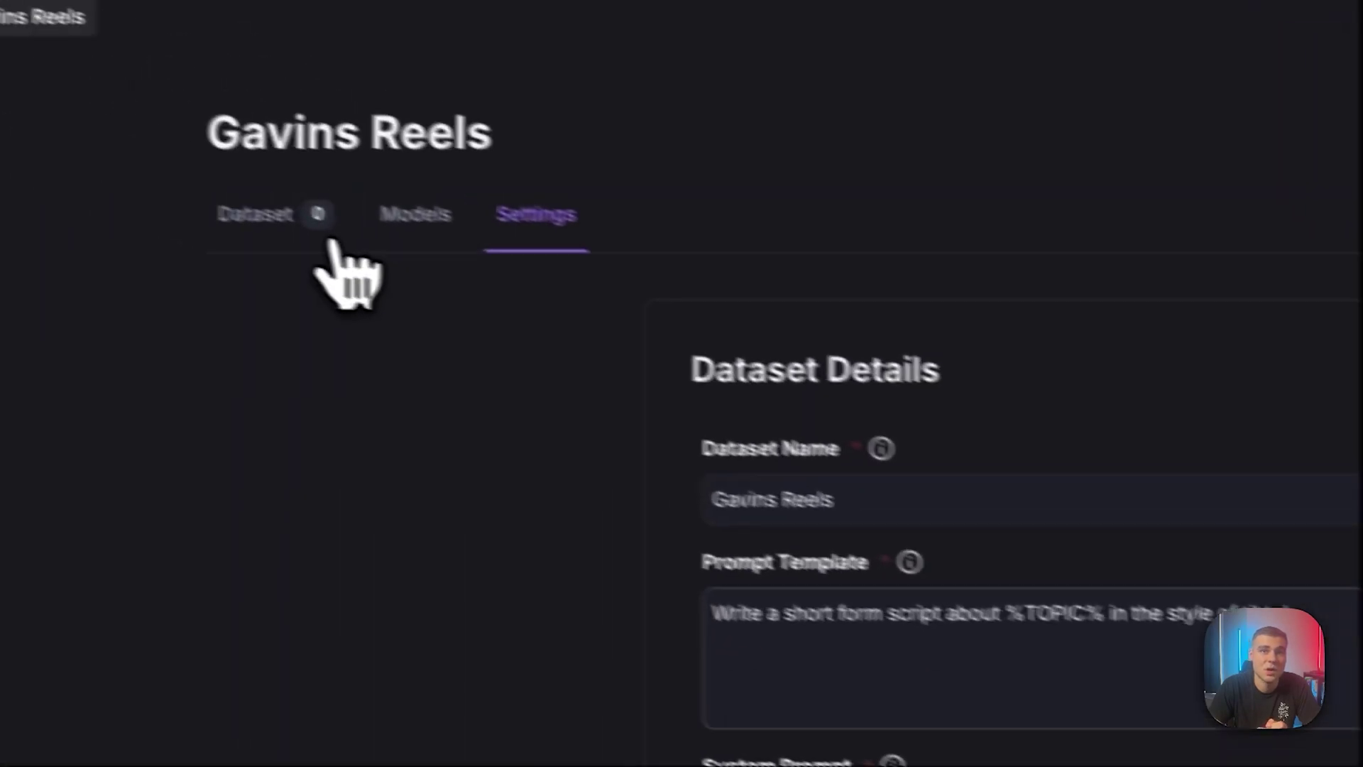
- Start a training example with input 'pizza', briefly revisiting the settings
click(312, 223)
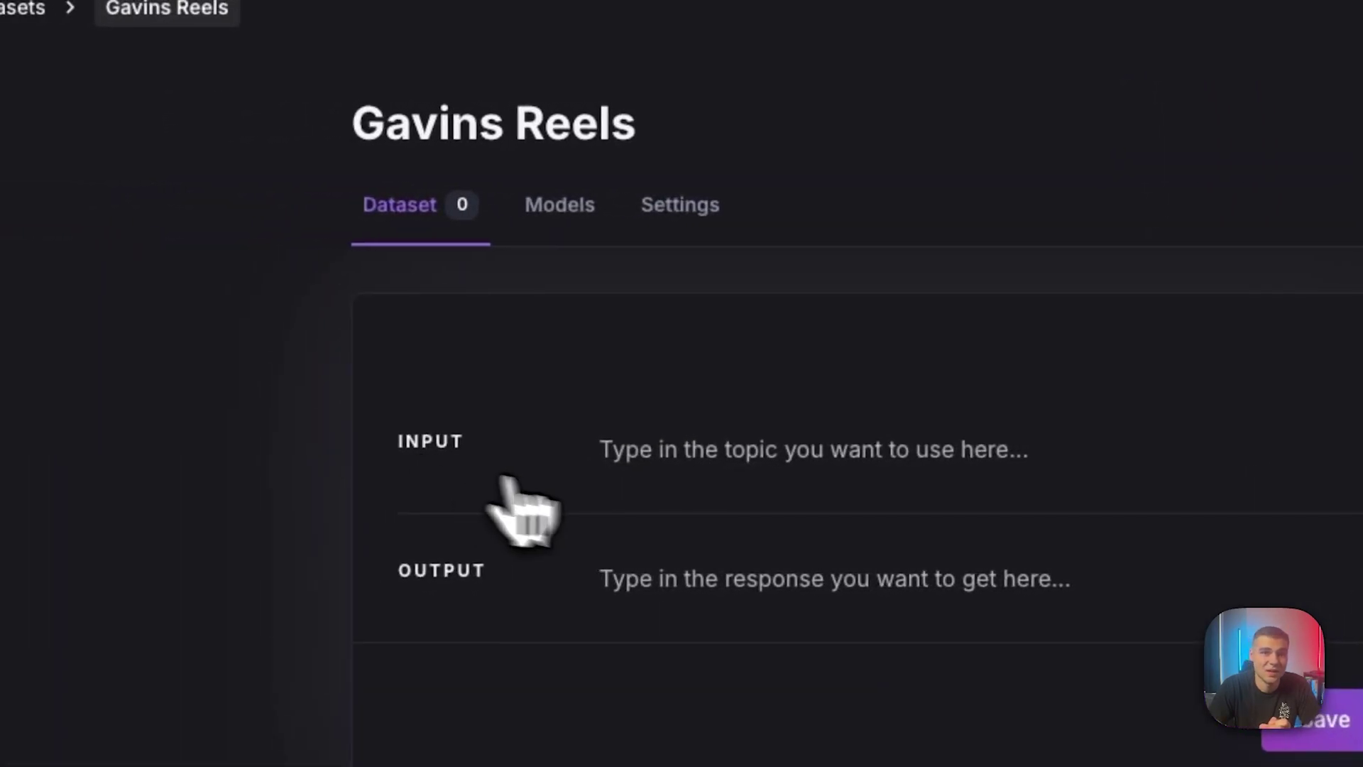
click(760, 467)
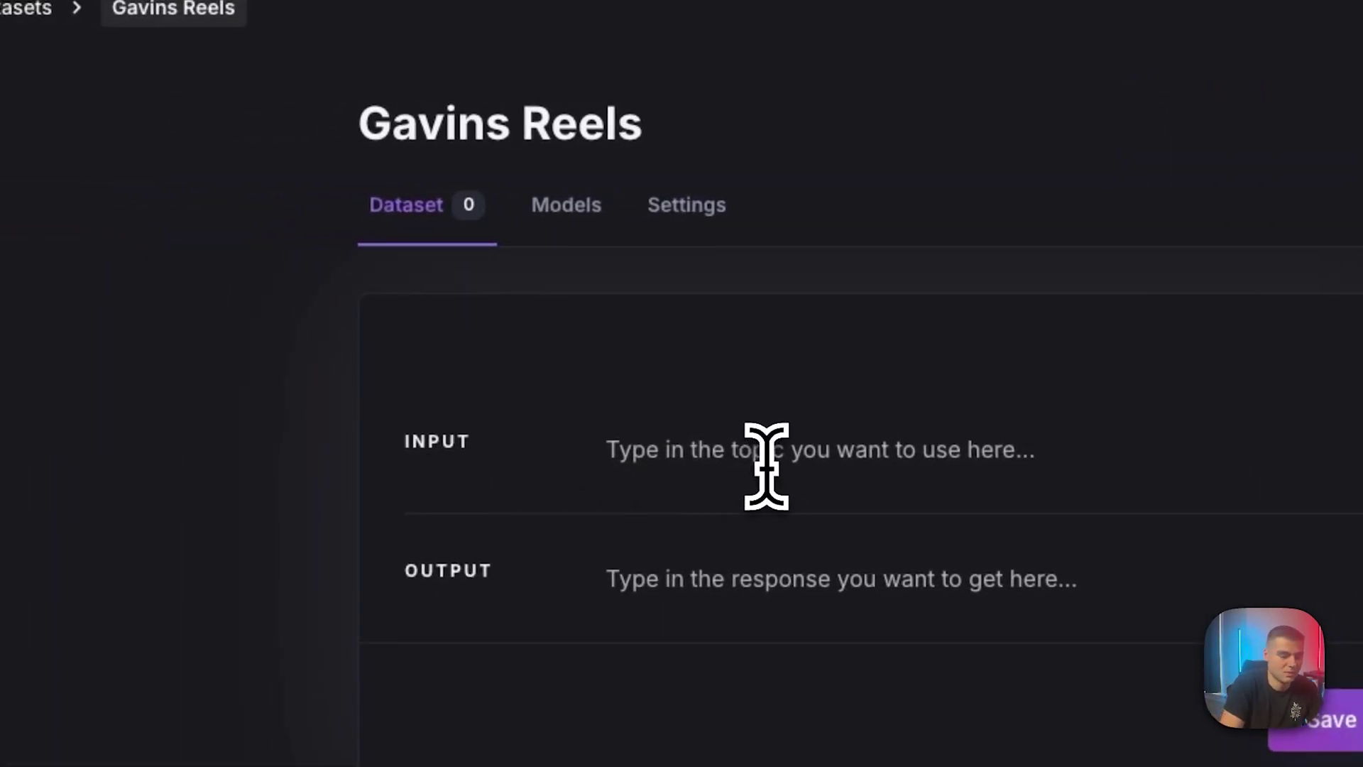
text(pizza)
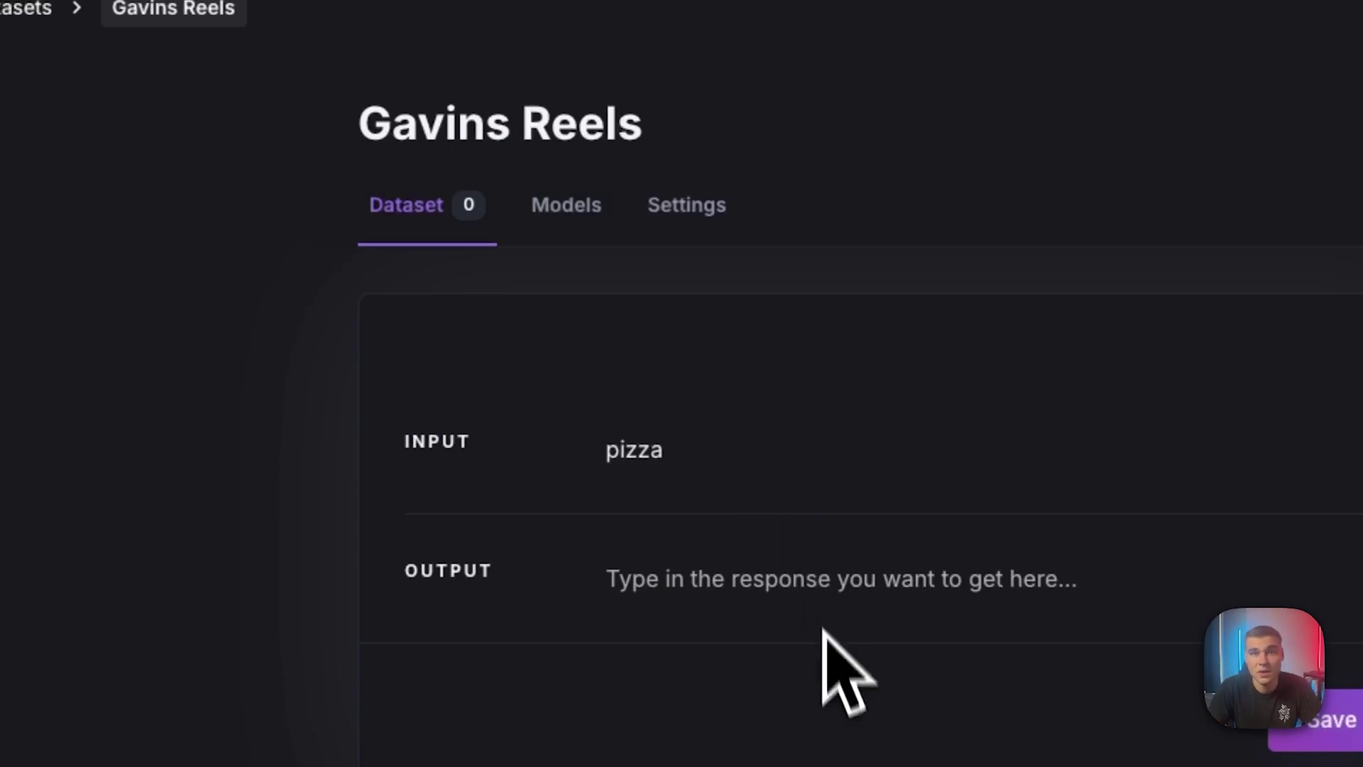
click(698, 238)
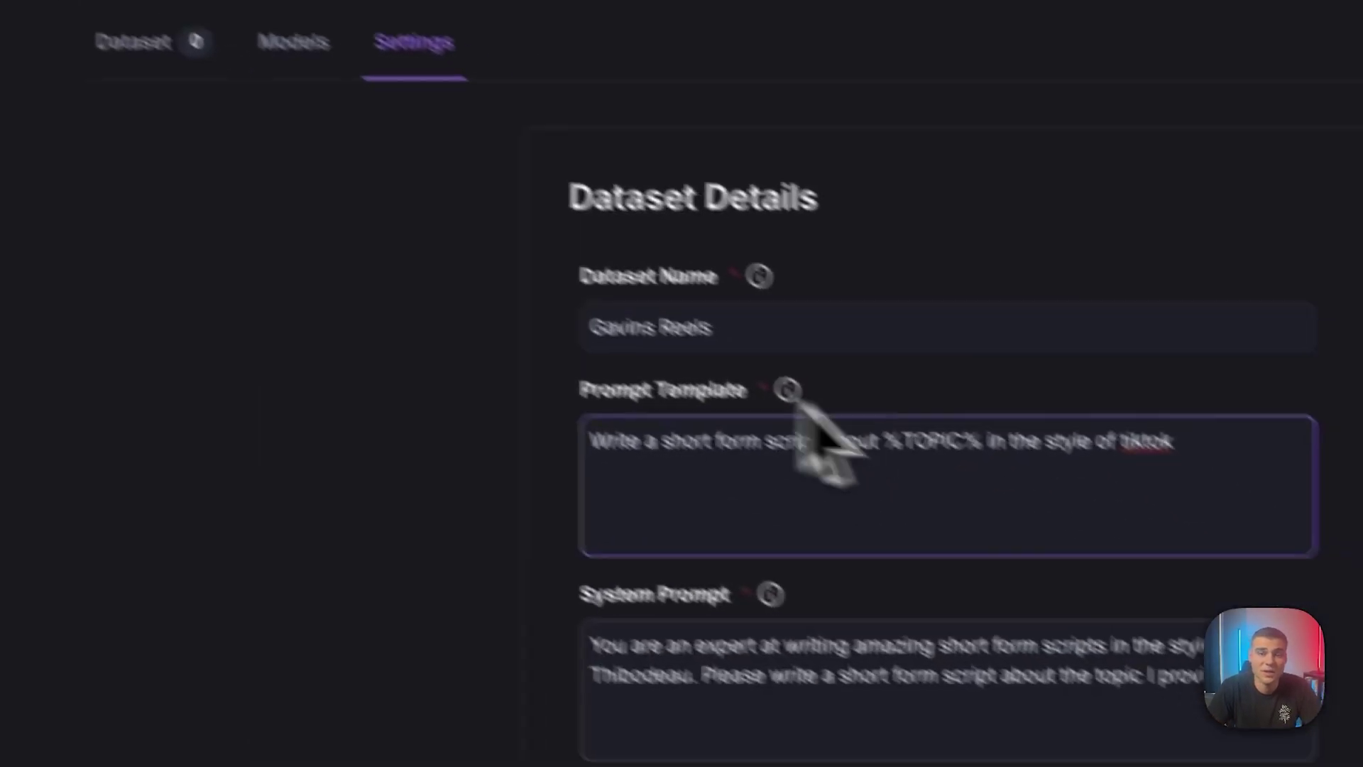
click(1010, 676)
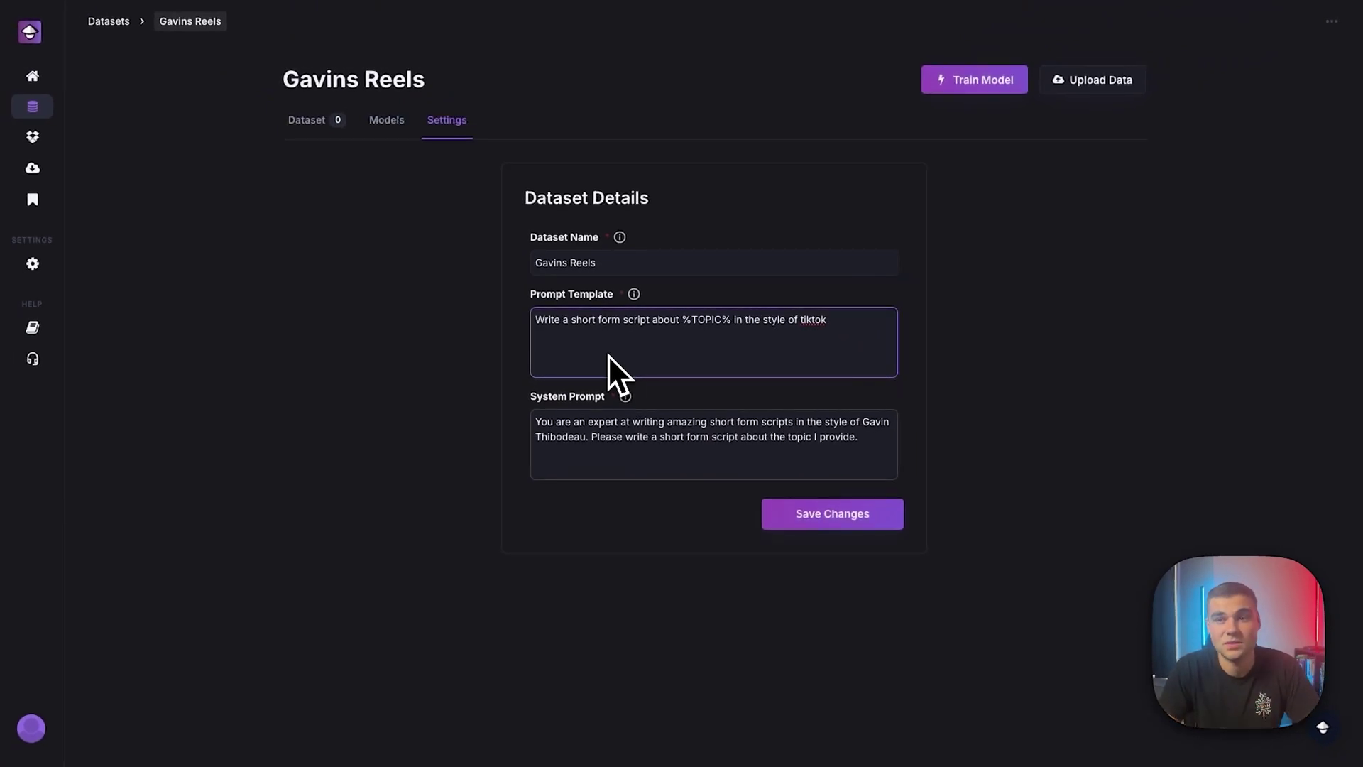
click(307, 120)
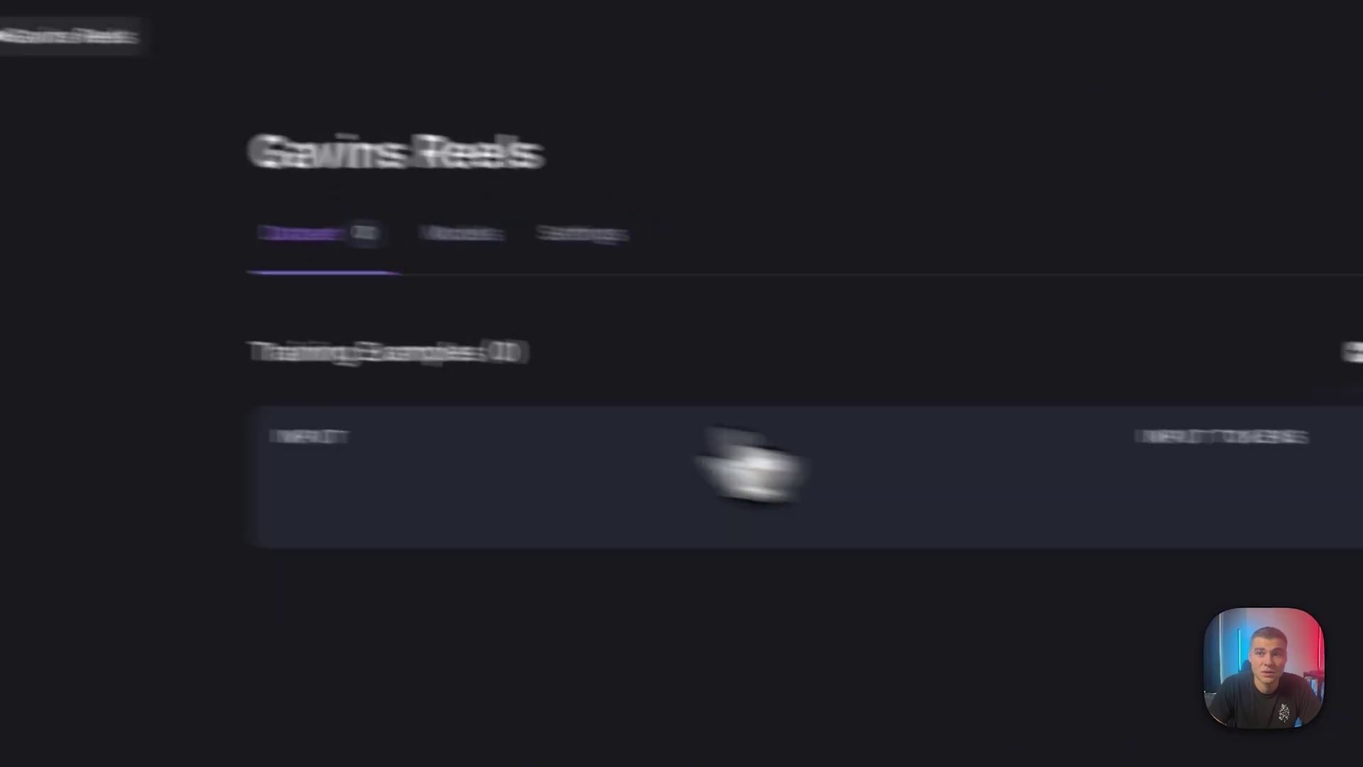
click(1013, 350)
text(pizza)
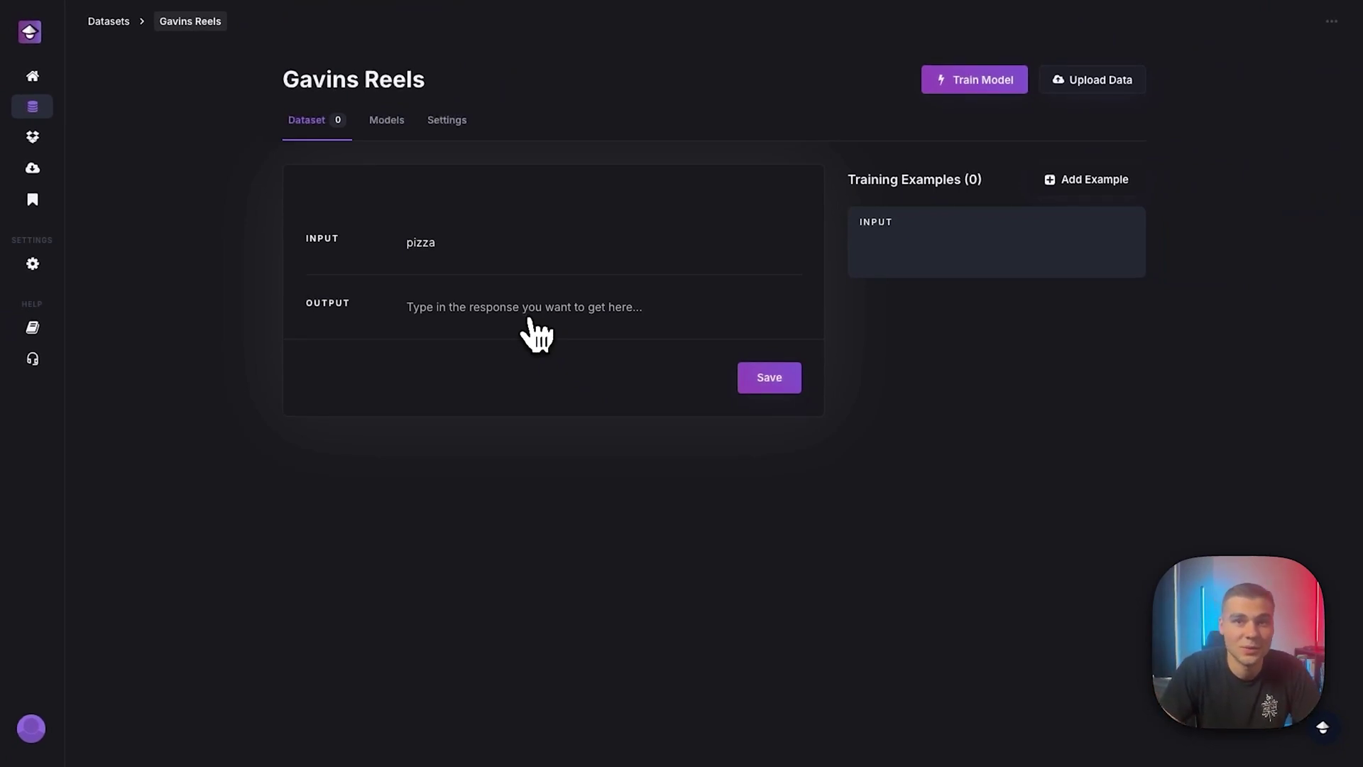
- Replace 'tiktok' with the creator's name in the prompt template, save, and return to examples
click(453, 134)
click(718, 359)
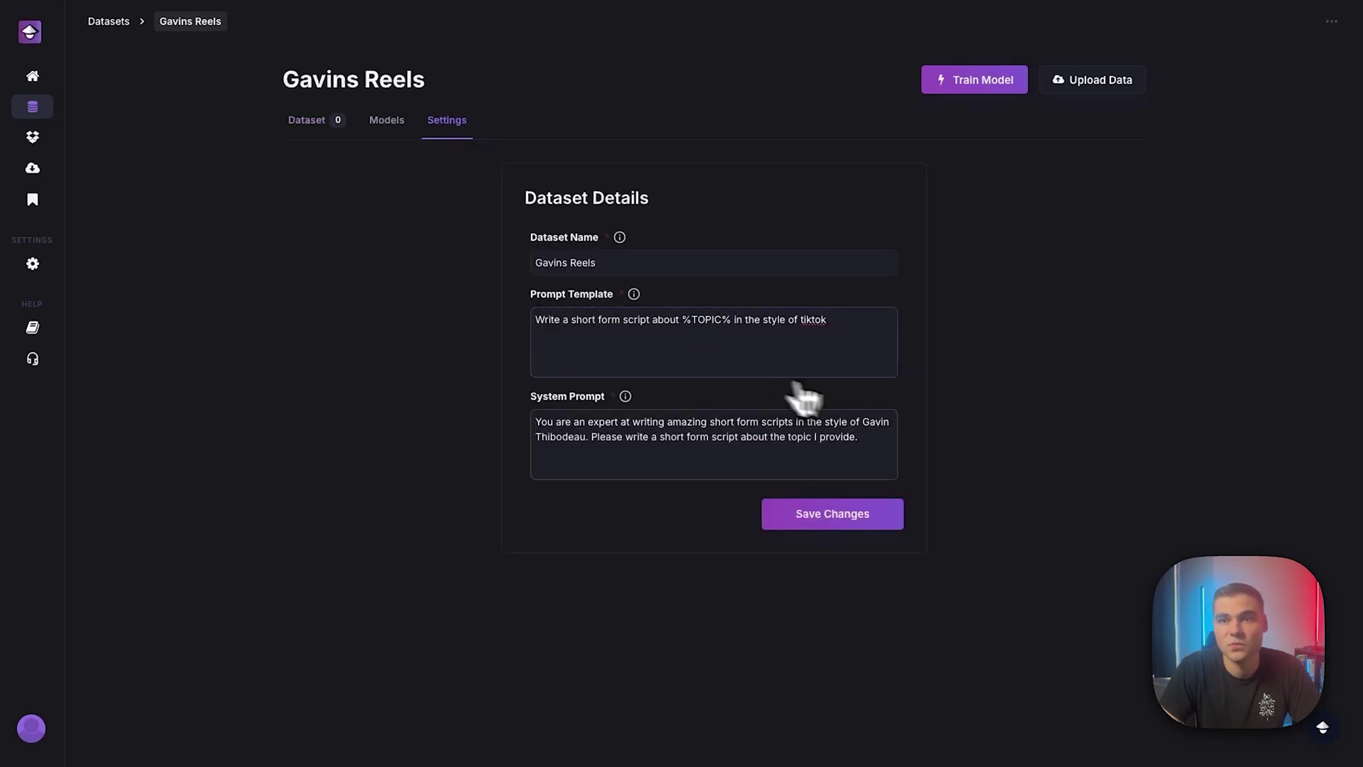
click(828, 319)
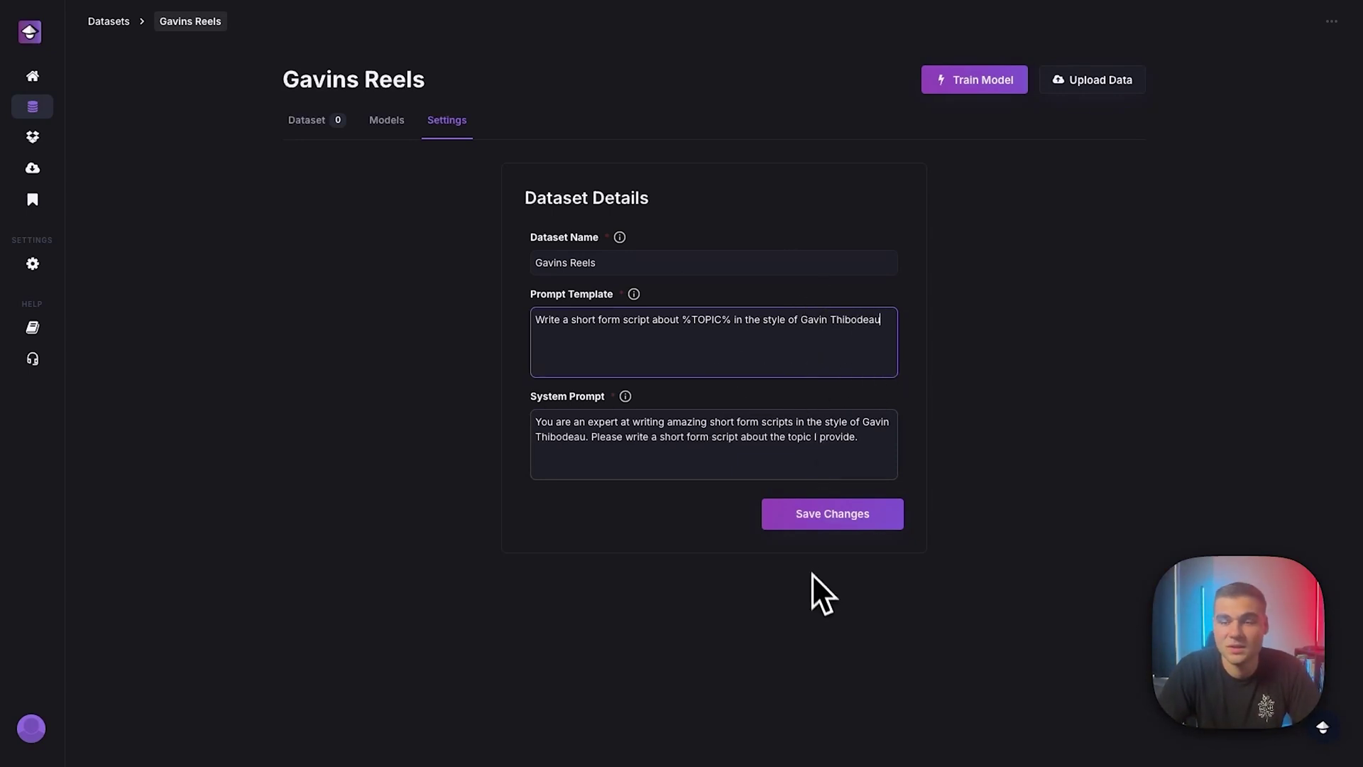
click(867, 520)
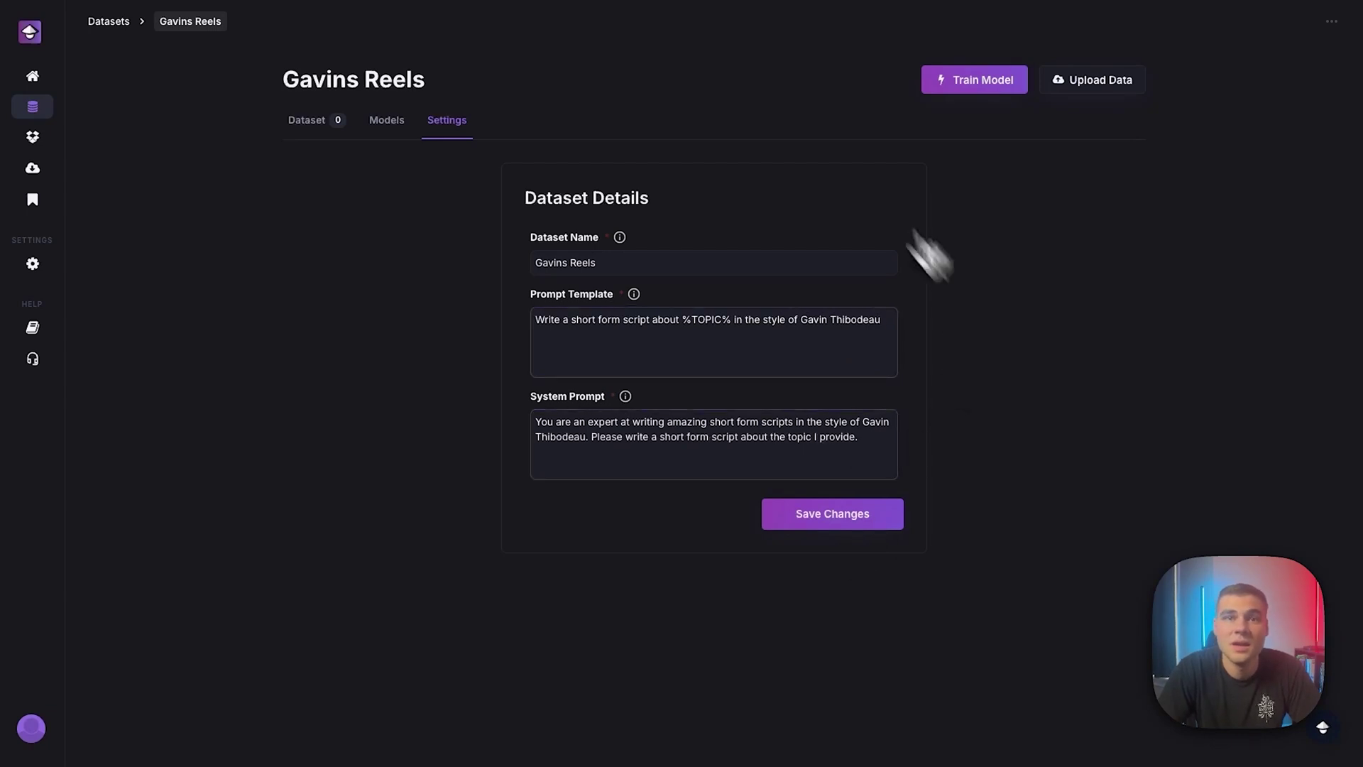
click(319, 141)
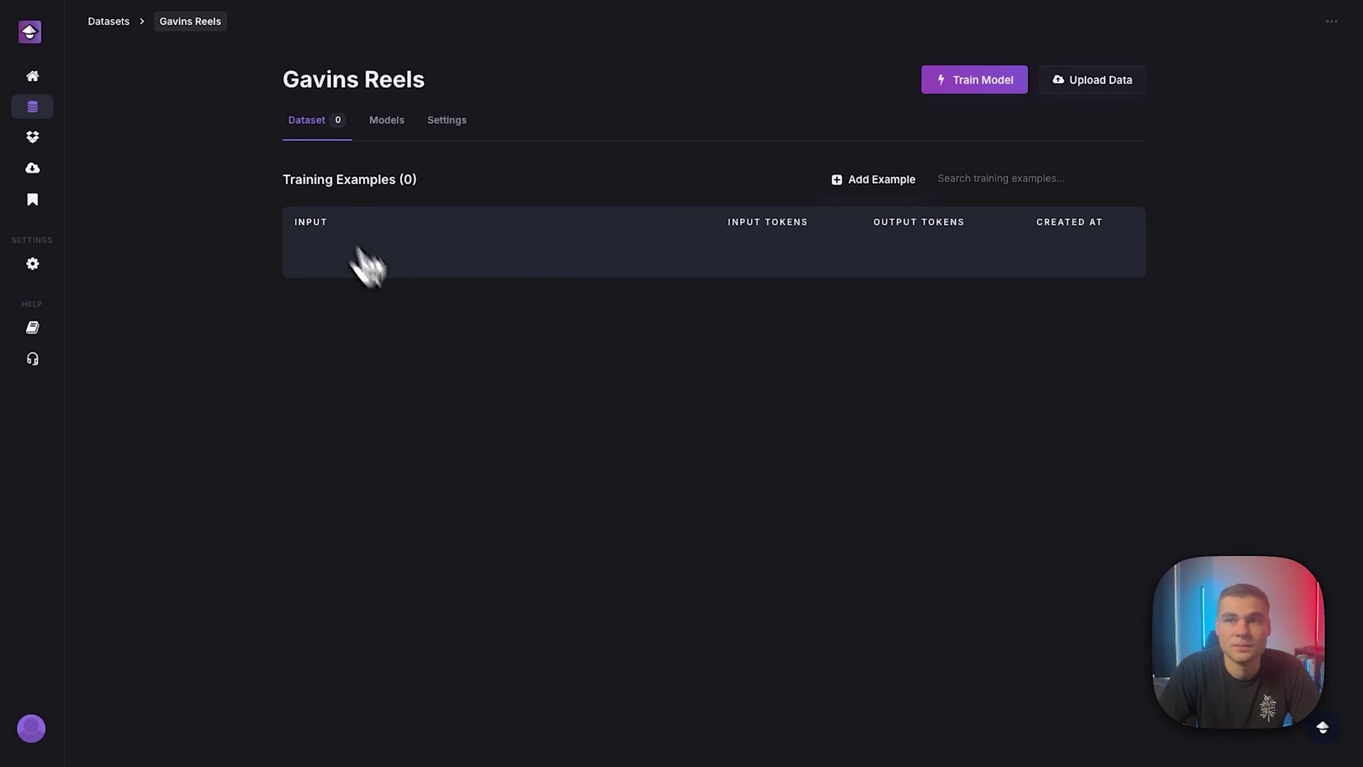
- Open a new training example and delete the leftover 'pizza' from its Input field
click(906, 198)
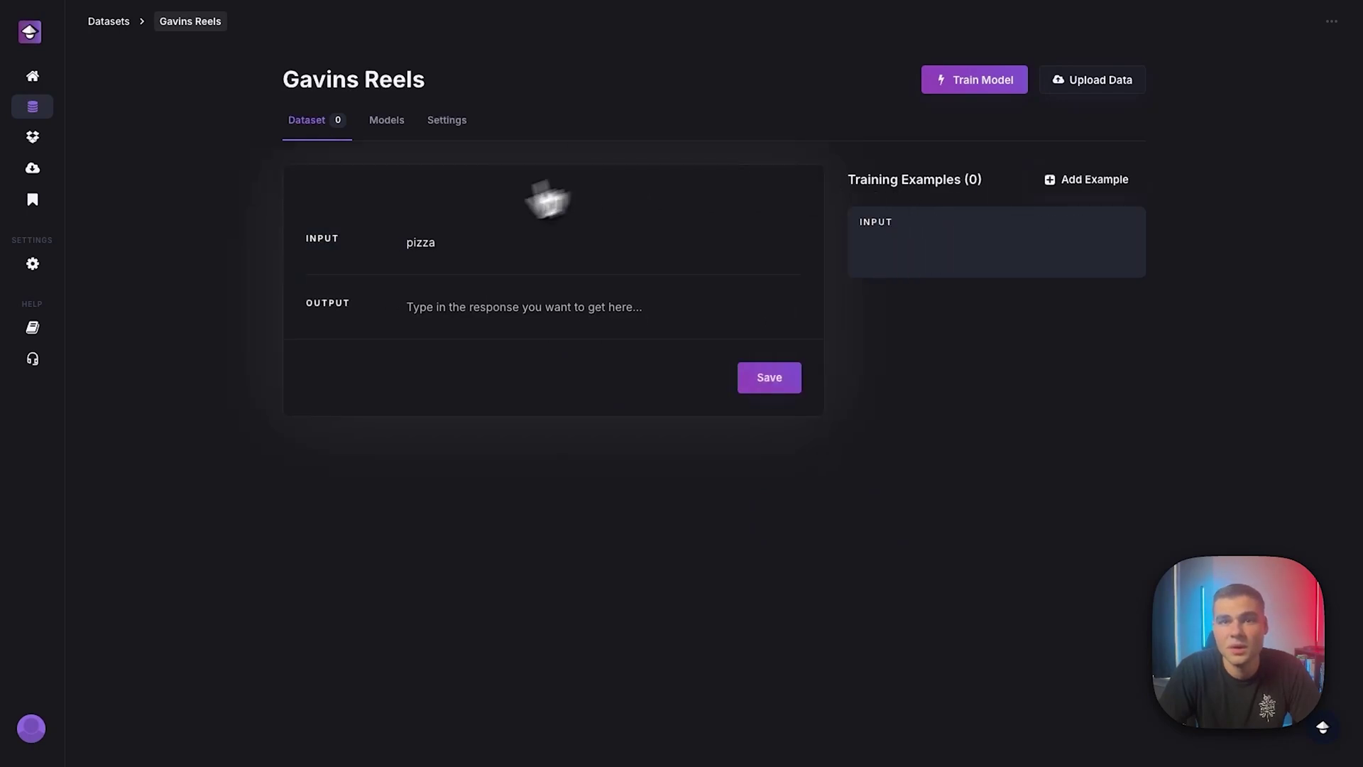
double_click(416, 245)
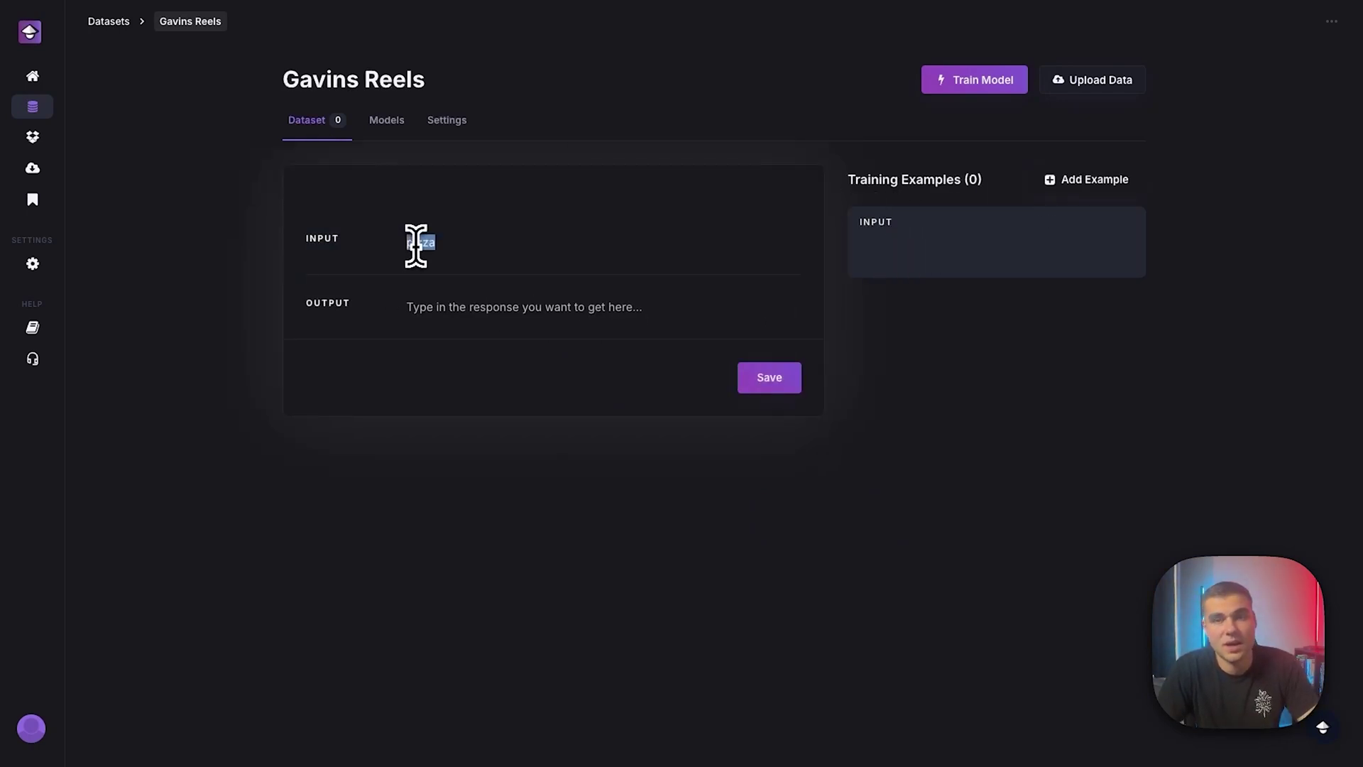
key(BackSpace)
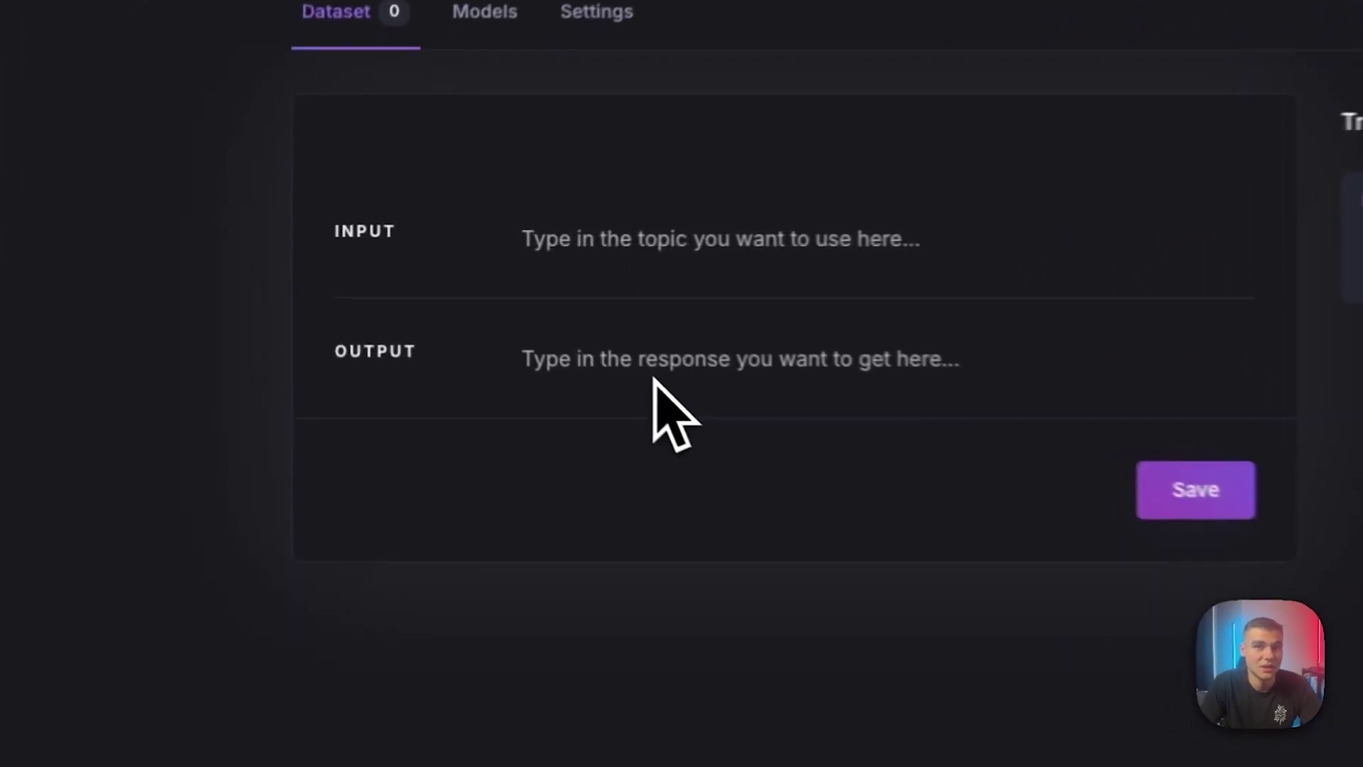
click(652, 382)
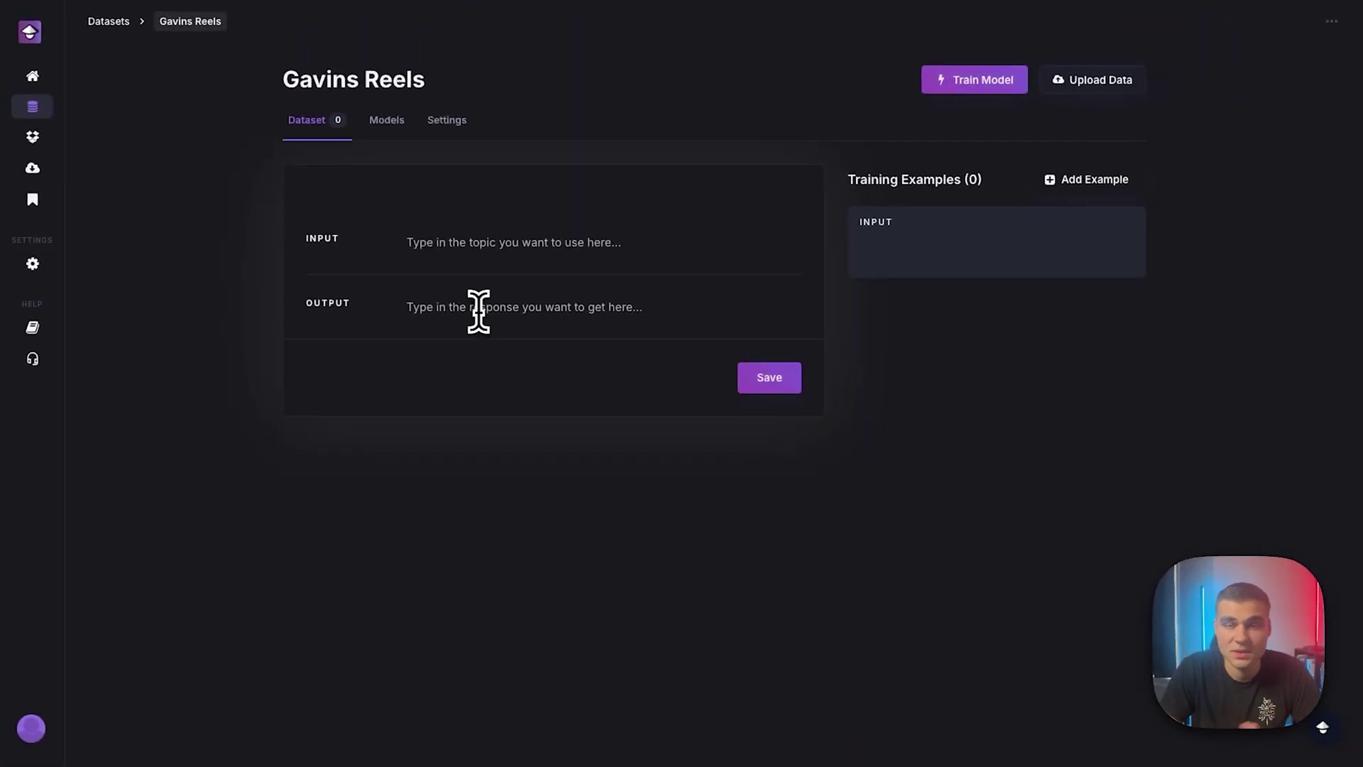
- Pick Instagram Reels under Upload Data and focus the empty post URL field
click(1031, 179)
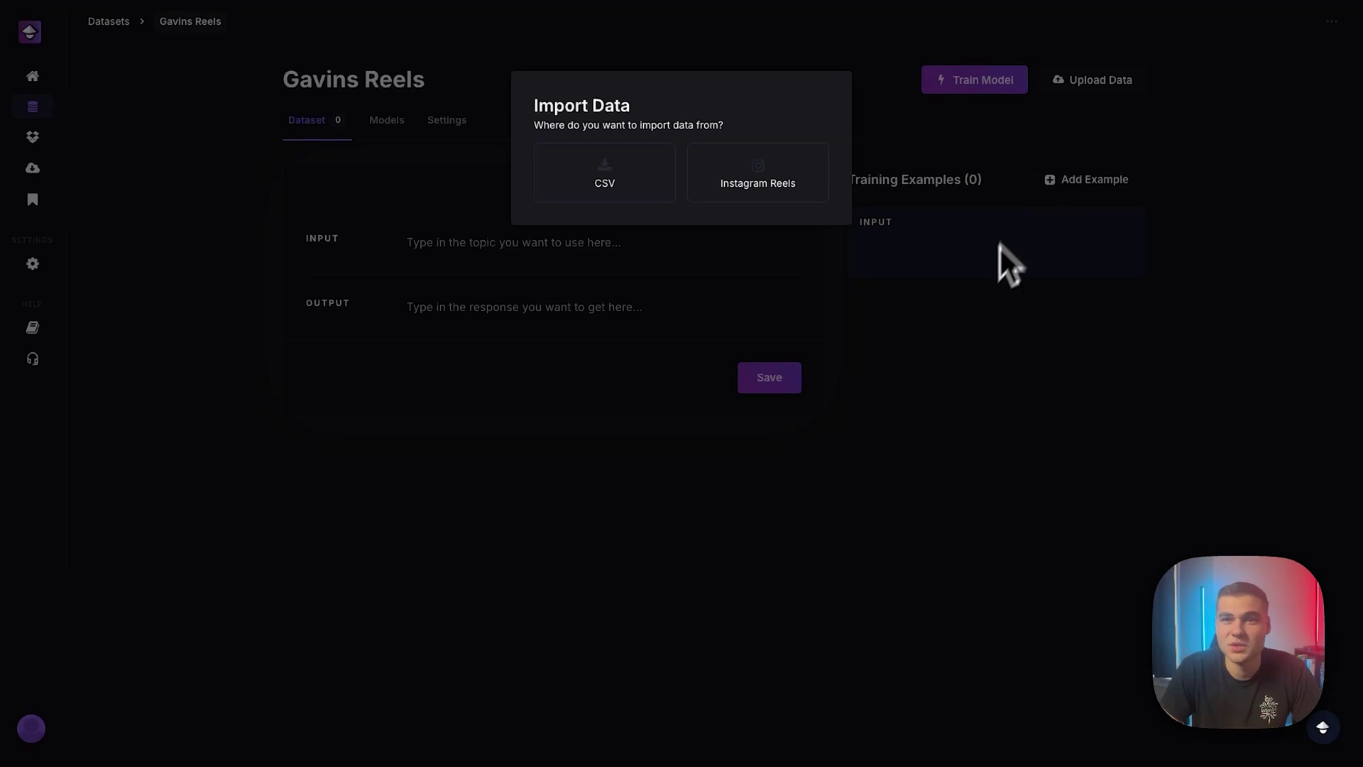
click(893, 307)
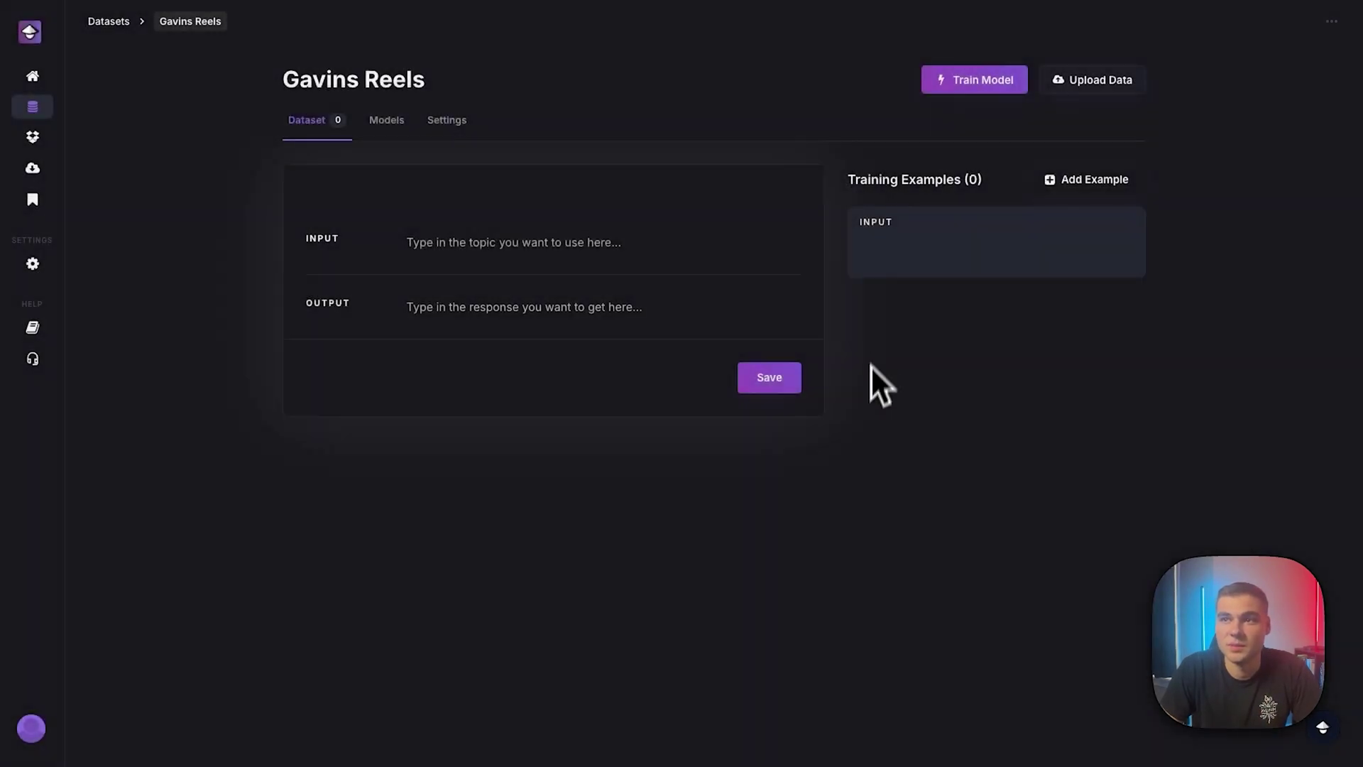
click(1097, 90)
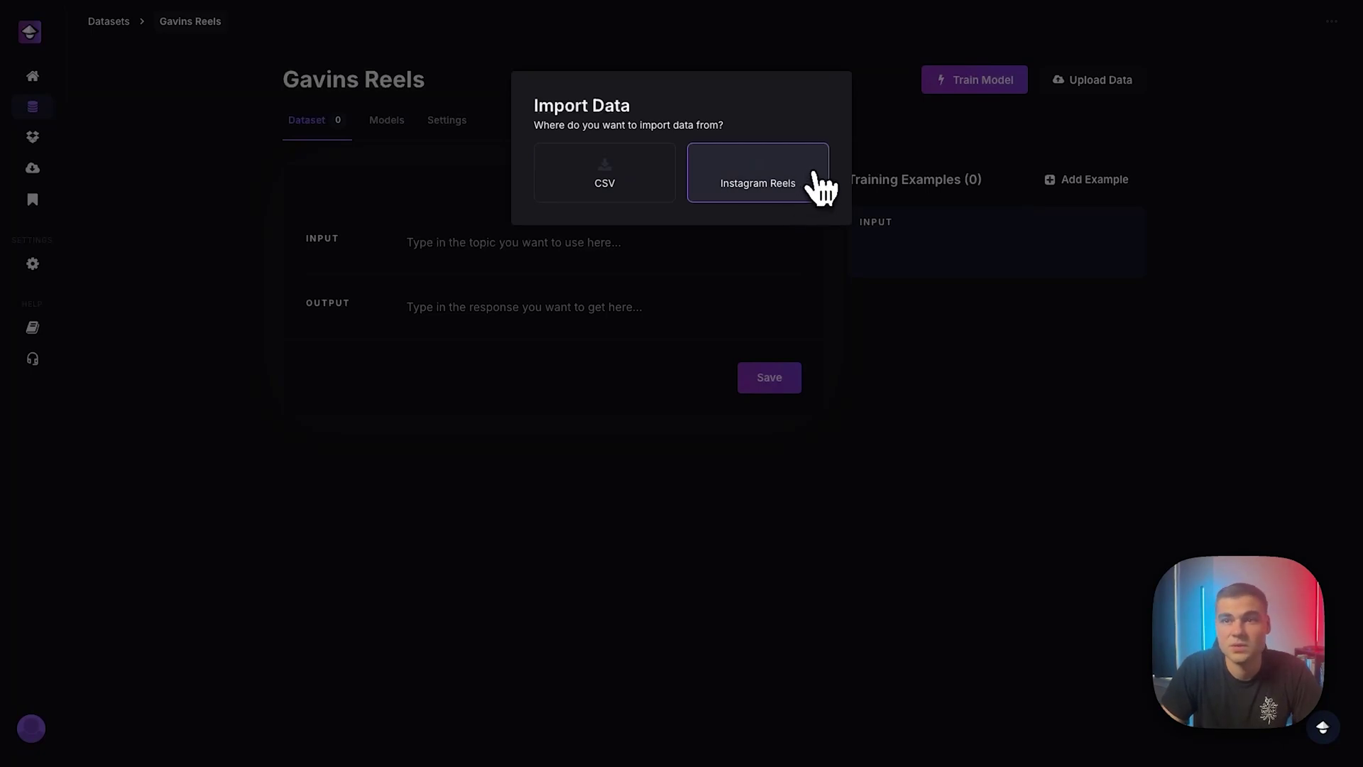
click(815, 178)
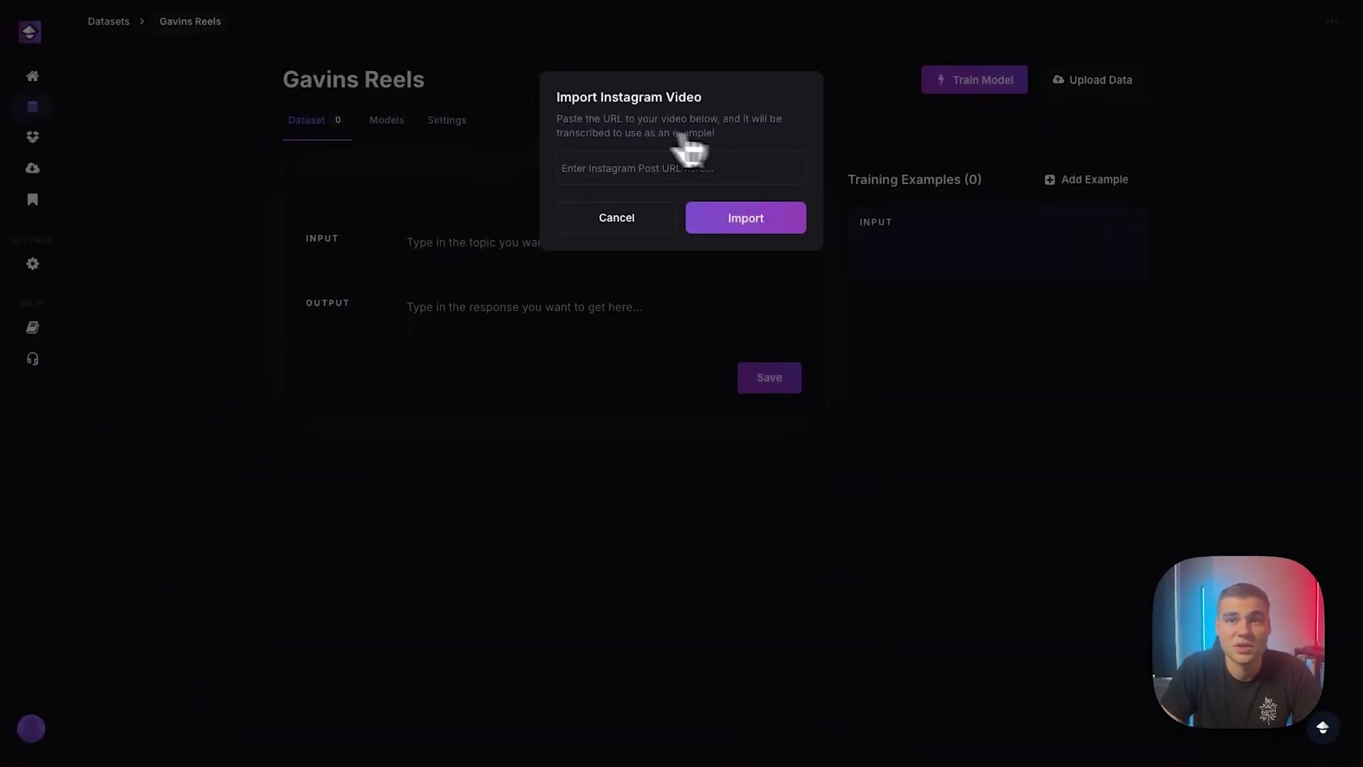
click(684, 153)
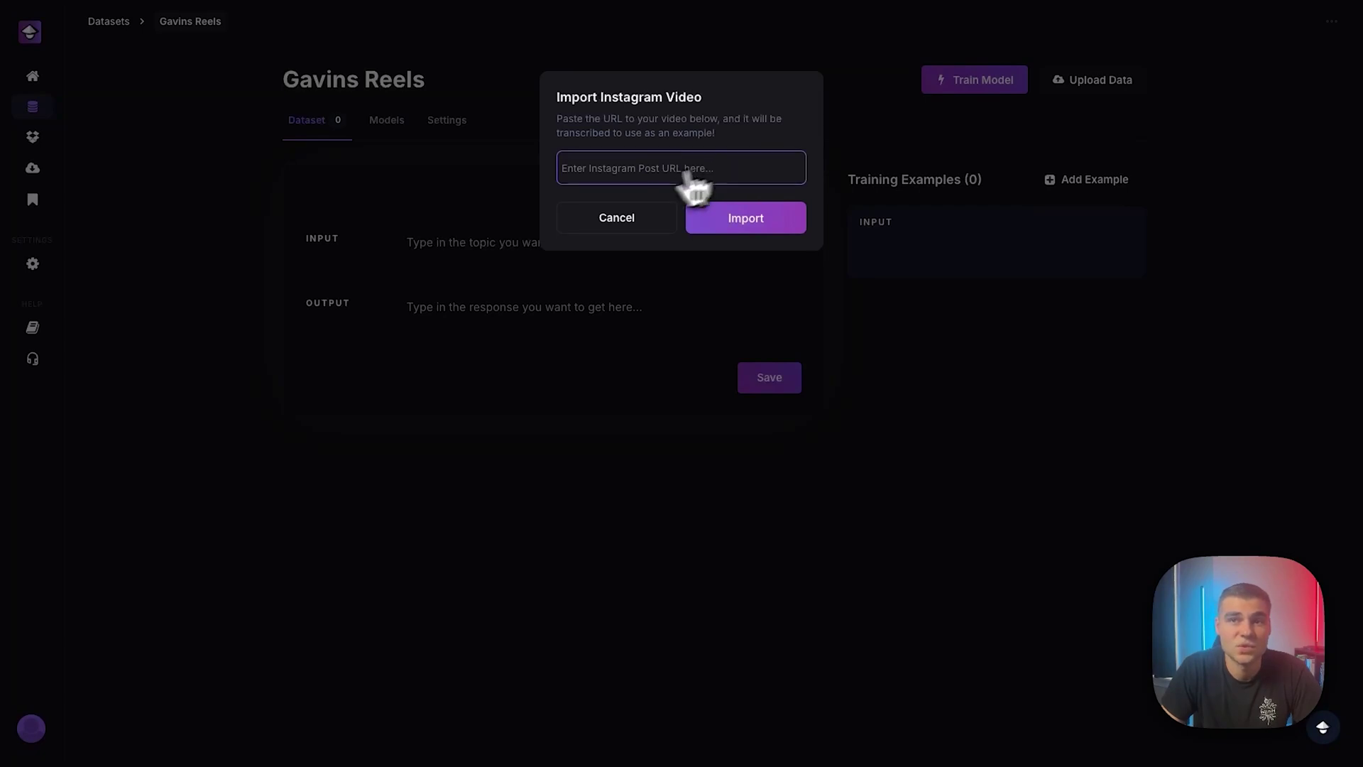
- Copy a reel's URL from the Instagram tab, paste it and import its transcript
mouse_move(21, 291)
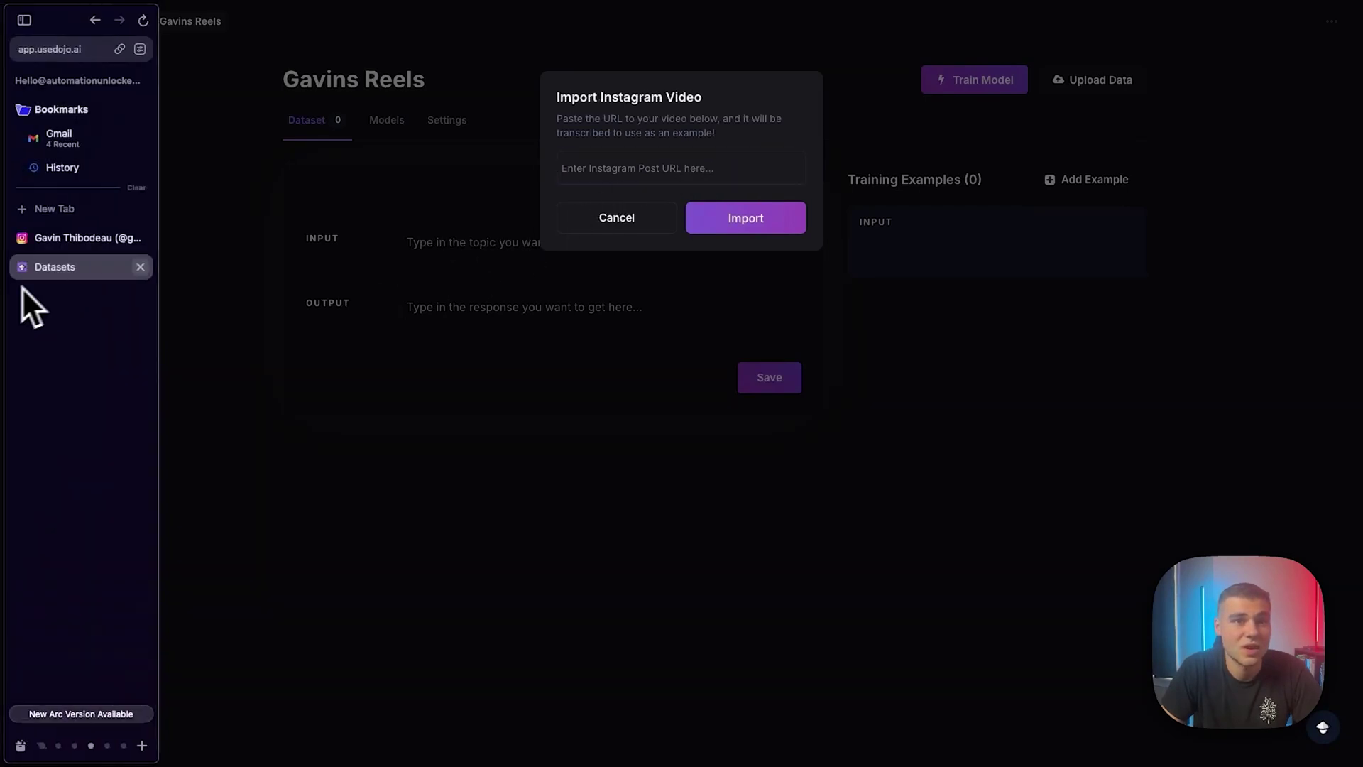
click(50, 238)
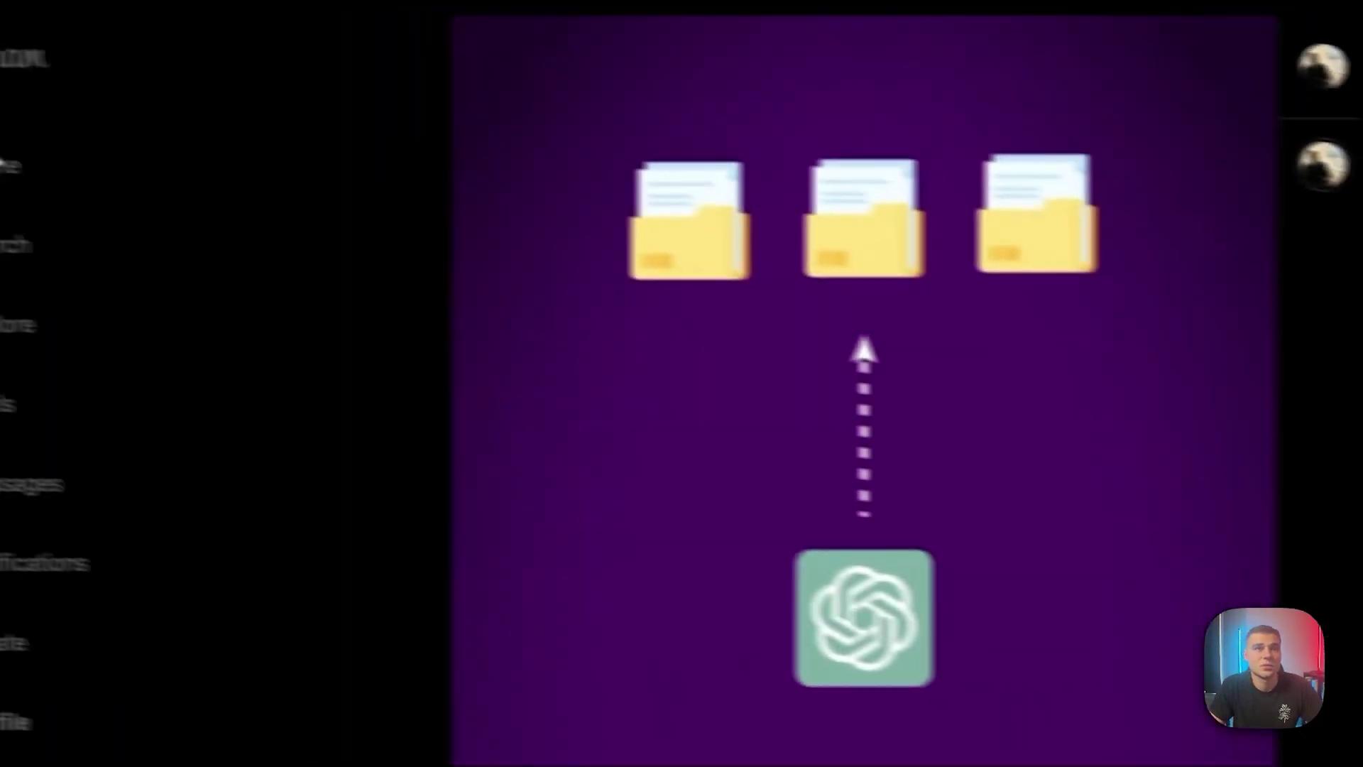
click(120, 100)
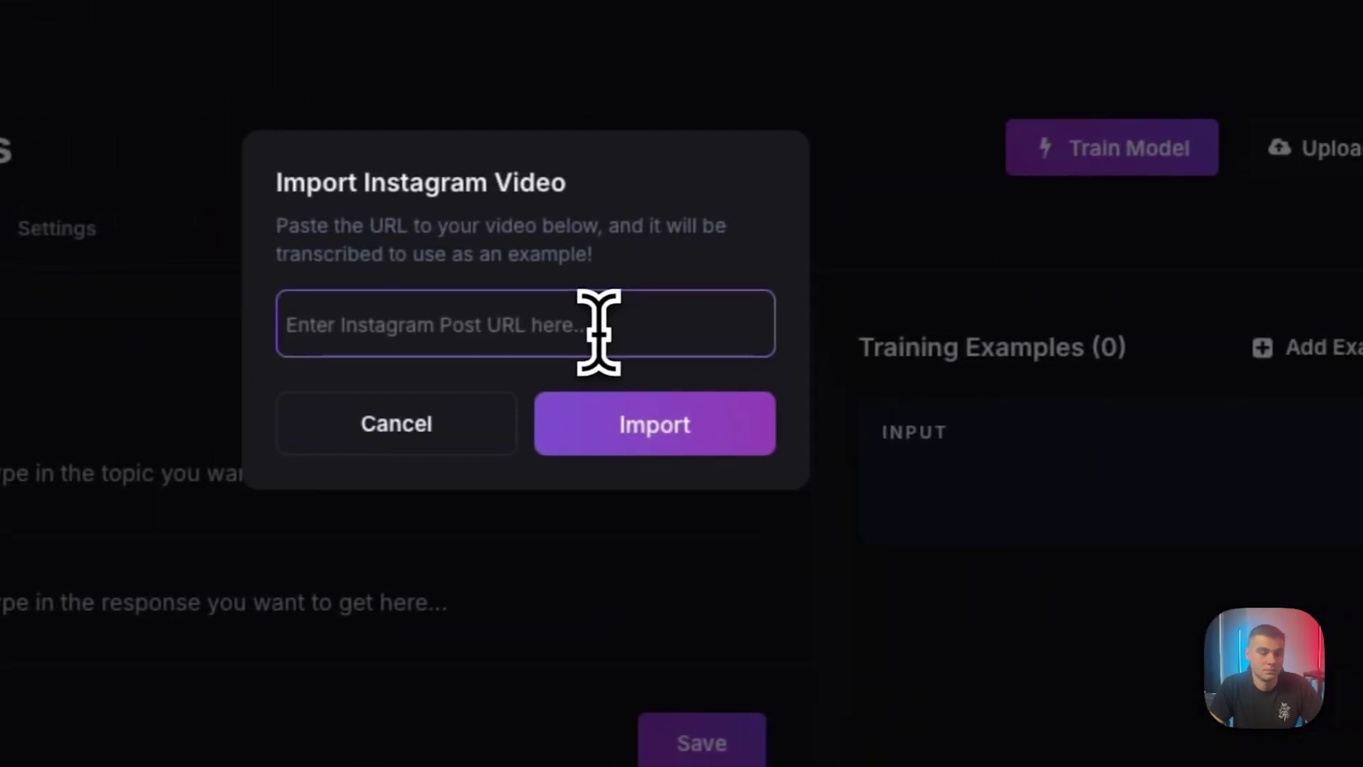
text(https://www.instagram.com/reel/C-FuRBOgsch/?next=%2F)
click(692, 419)
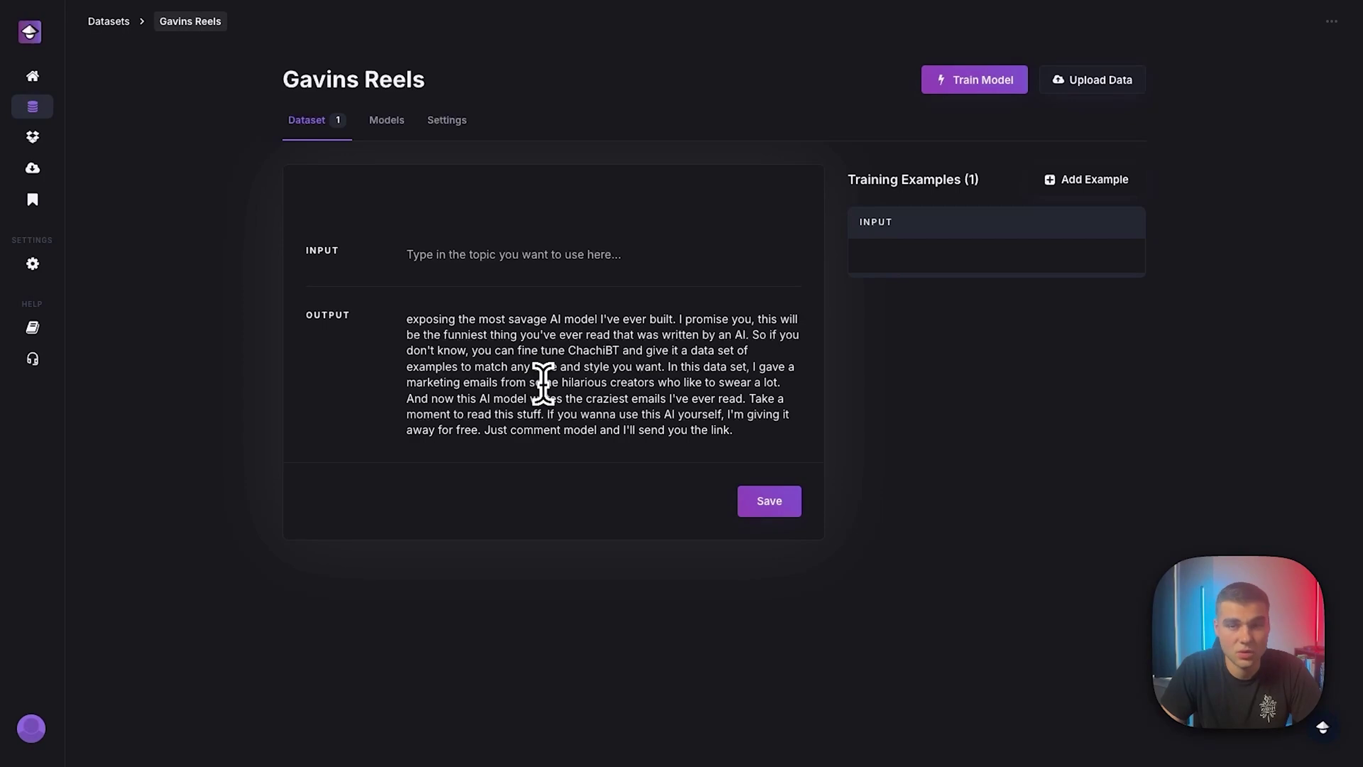
- Correct 'ChatGBT' to 'ChatGPT' and move the second sentence onto its own line
double_click(595, 353)
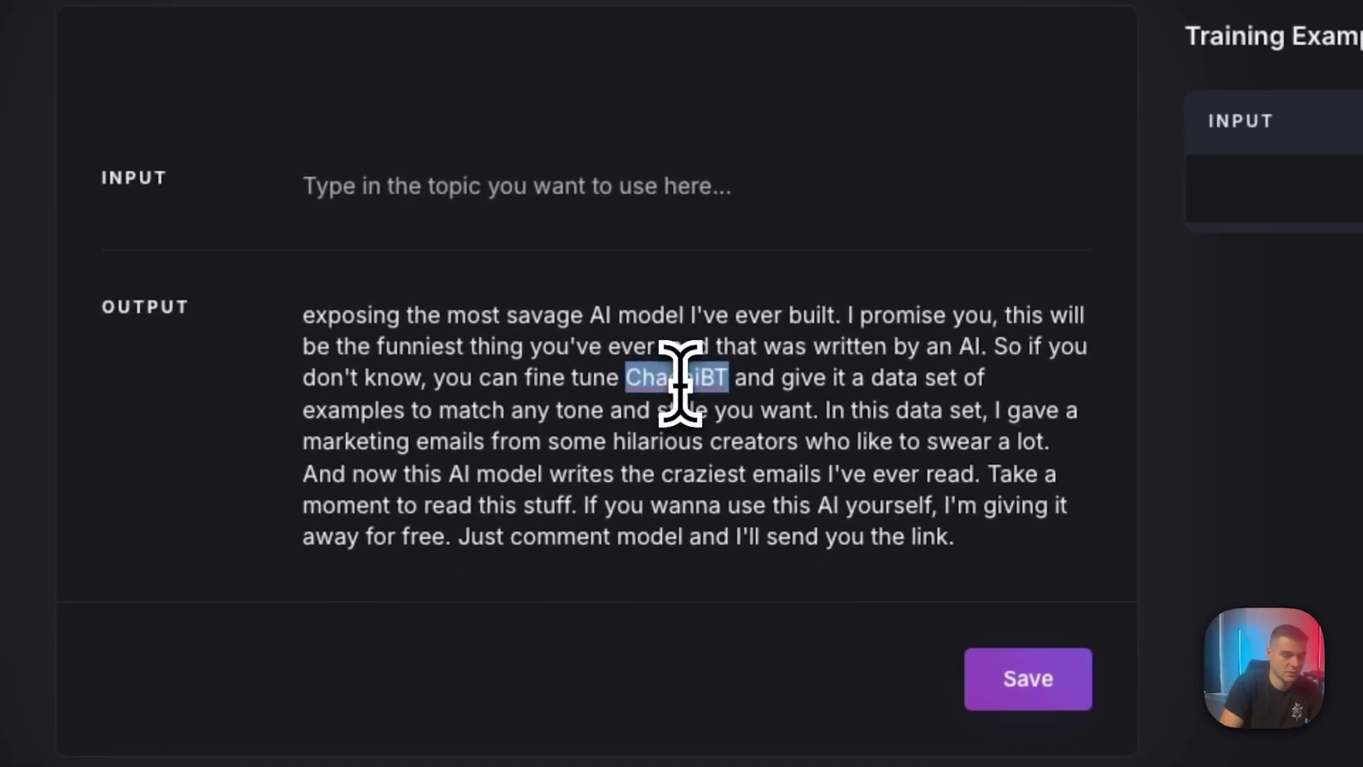
text(ChatGPT)
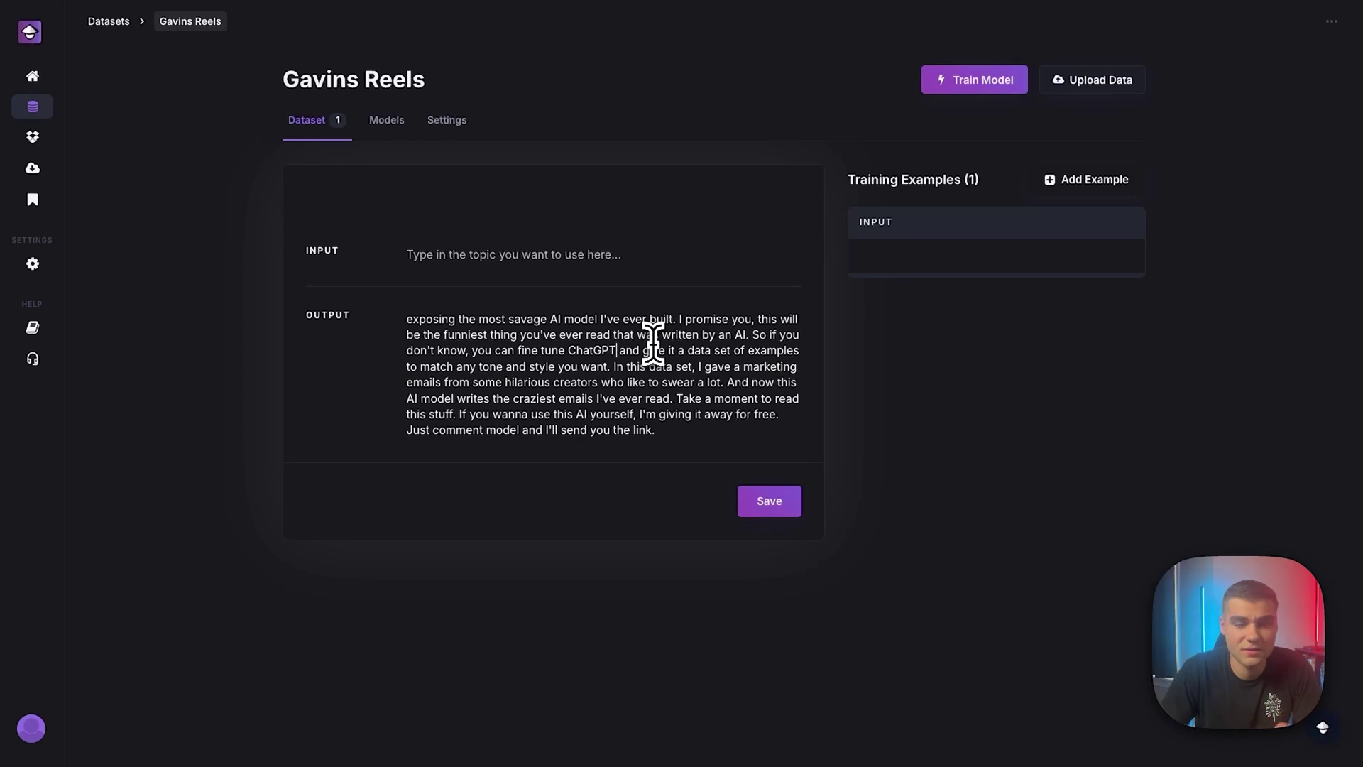
click(677, 321)
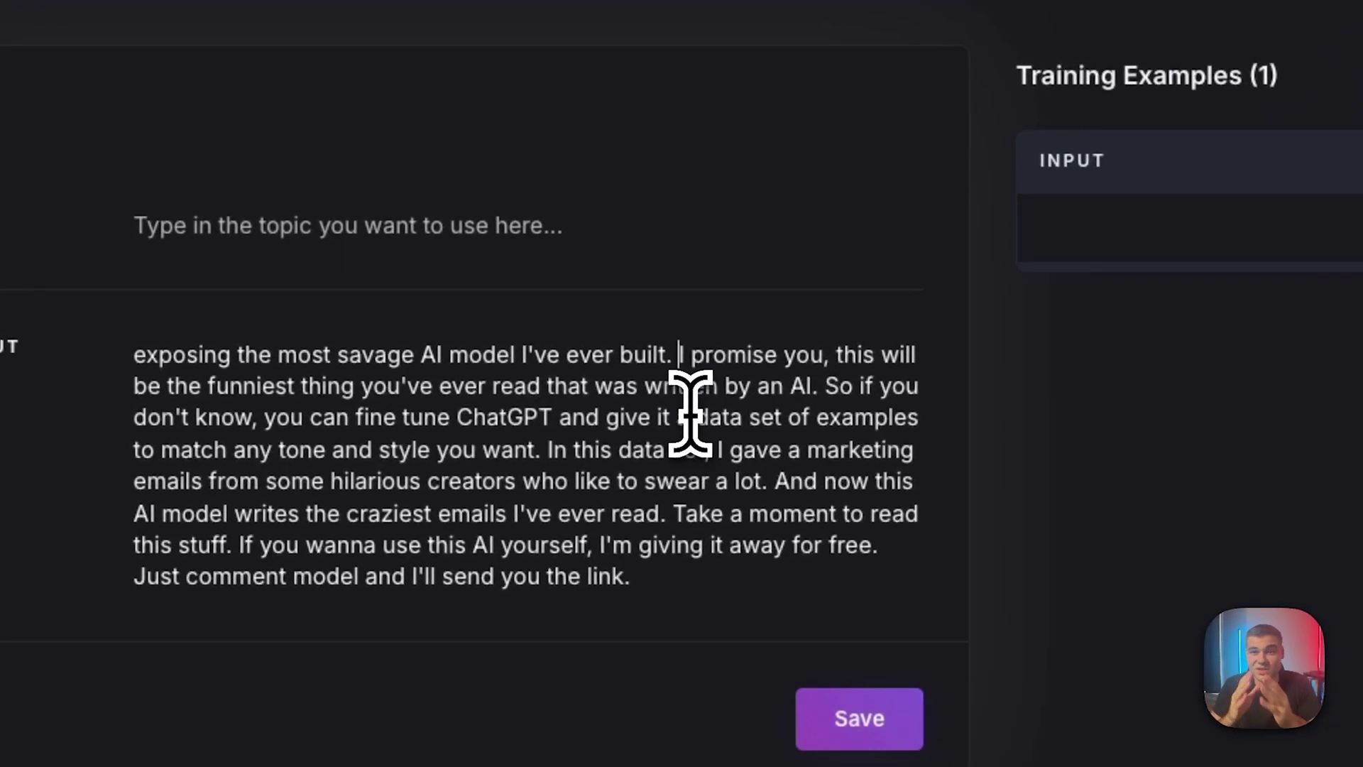
key(BackSpace)
key(BackSpace)
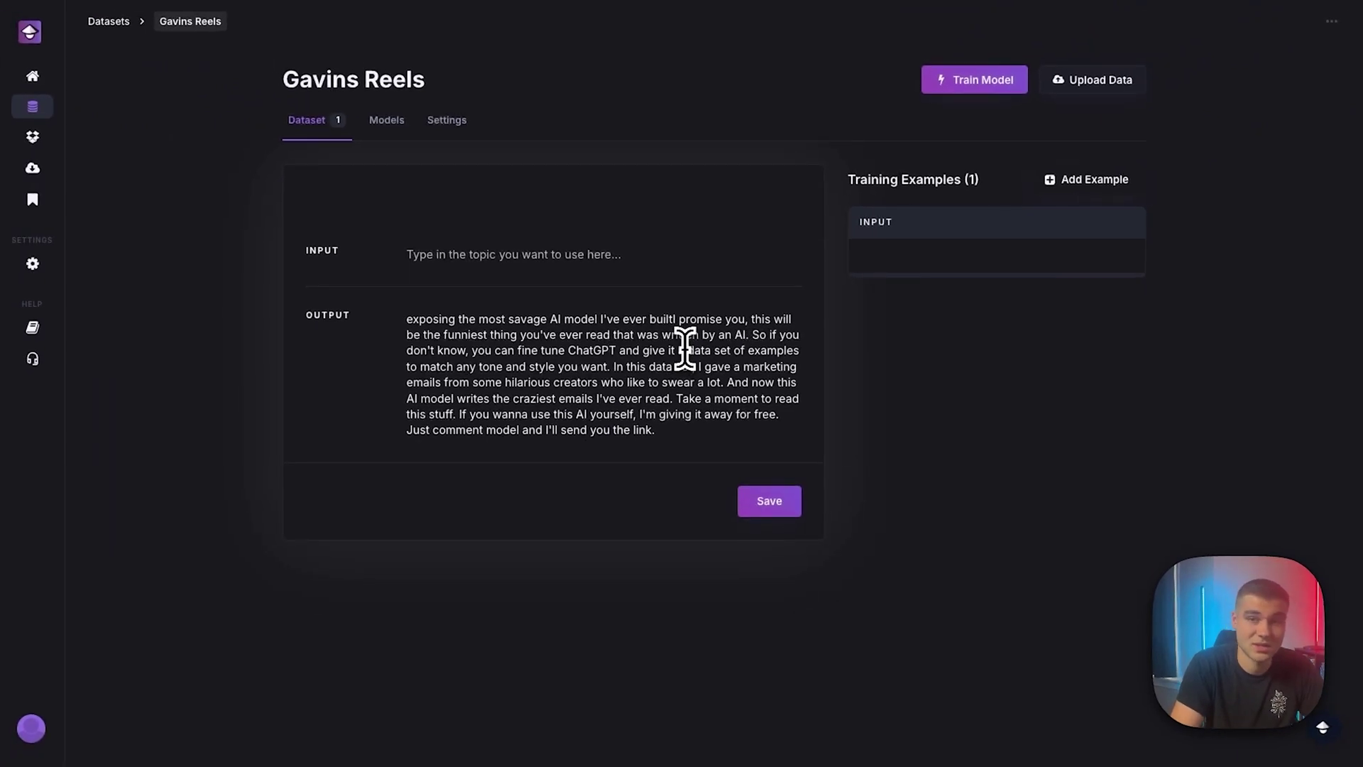
key(Return)
key(Return)
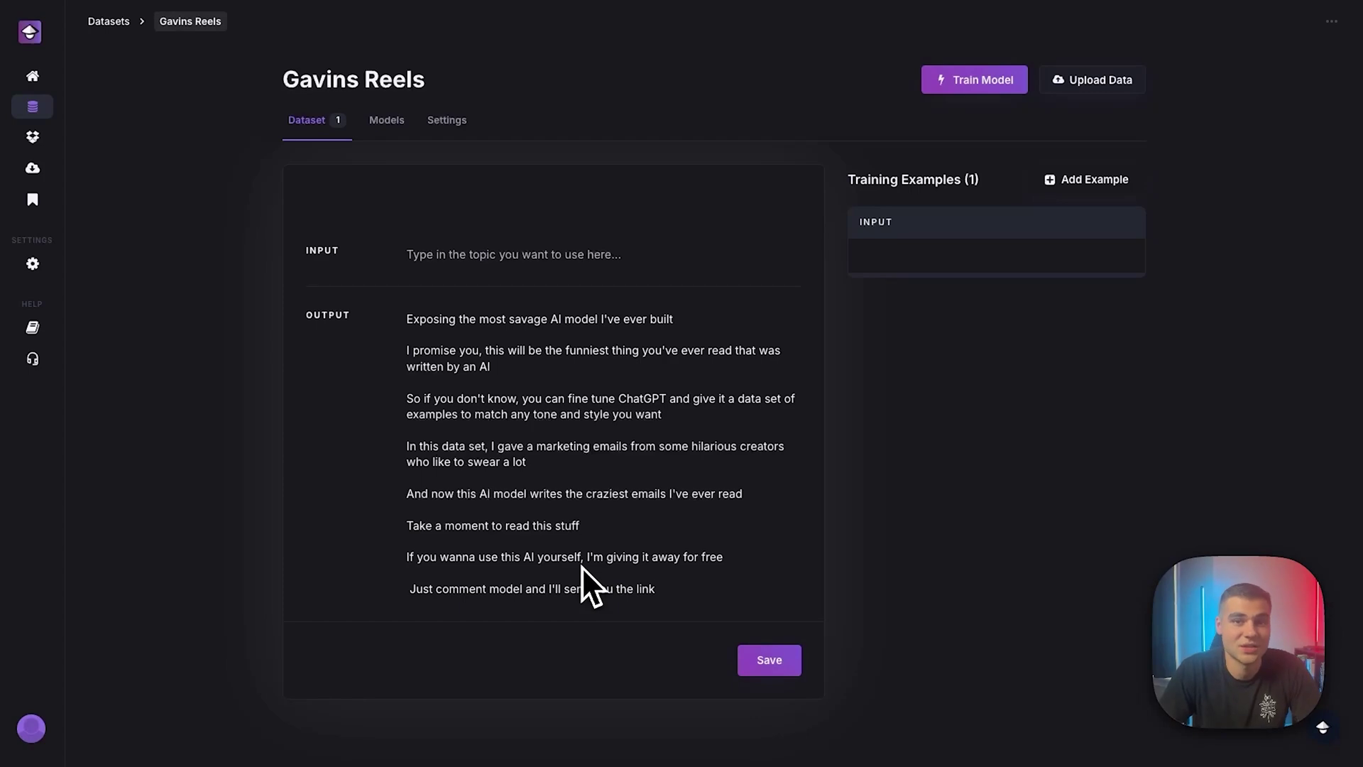
- Enter 'an ai email generator' as the first example's input, save it, and bring up data import
click(515, 269)
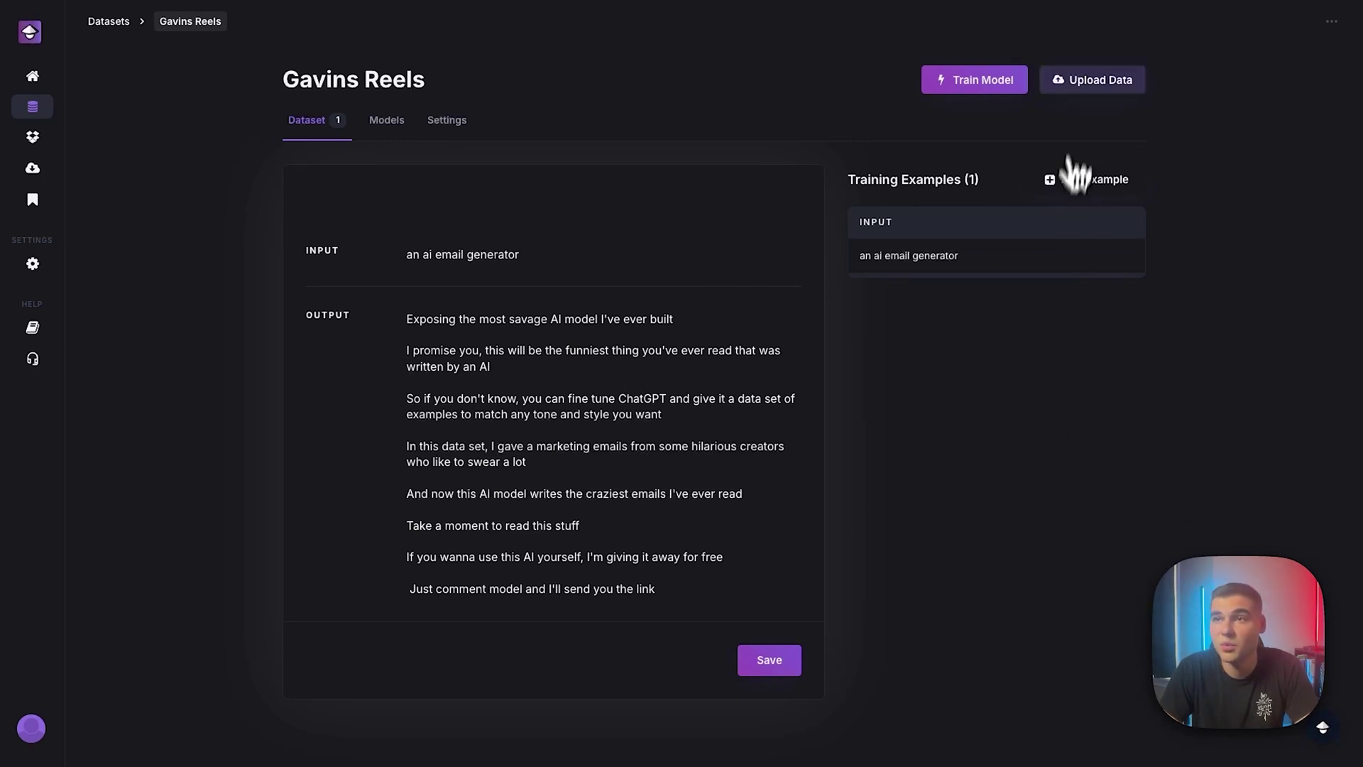
click(1088, 81)
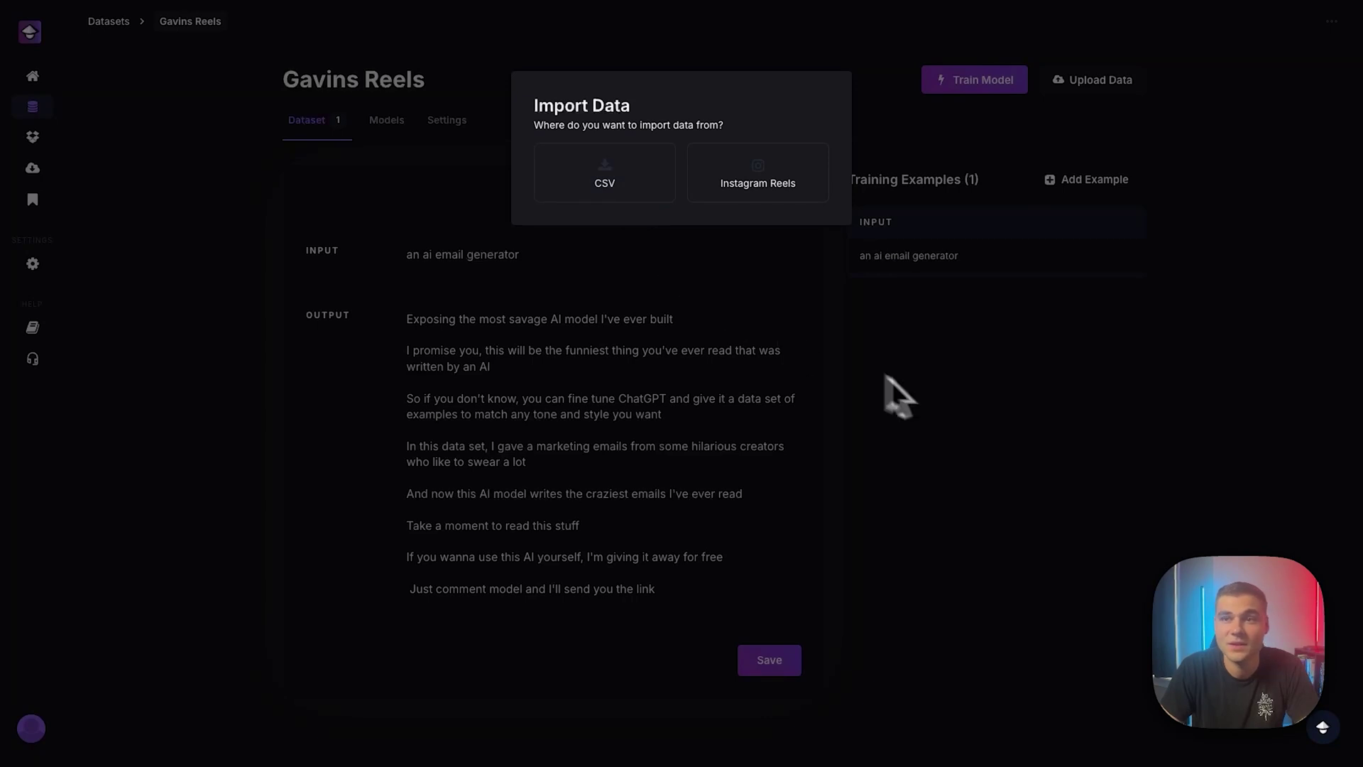
- Load training_samples (9).csv as a CSV import, mapping Assistant_Response to Output and User_Message to Input
click(937, 398)
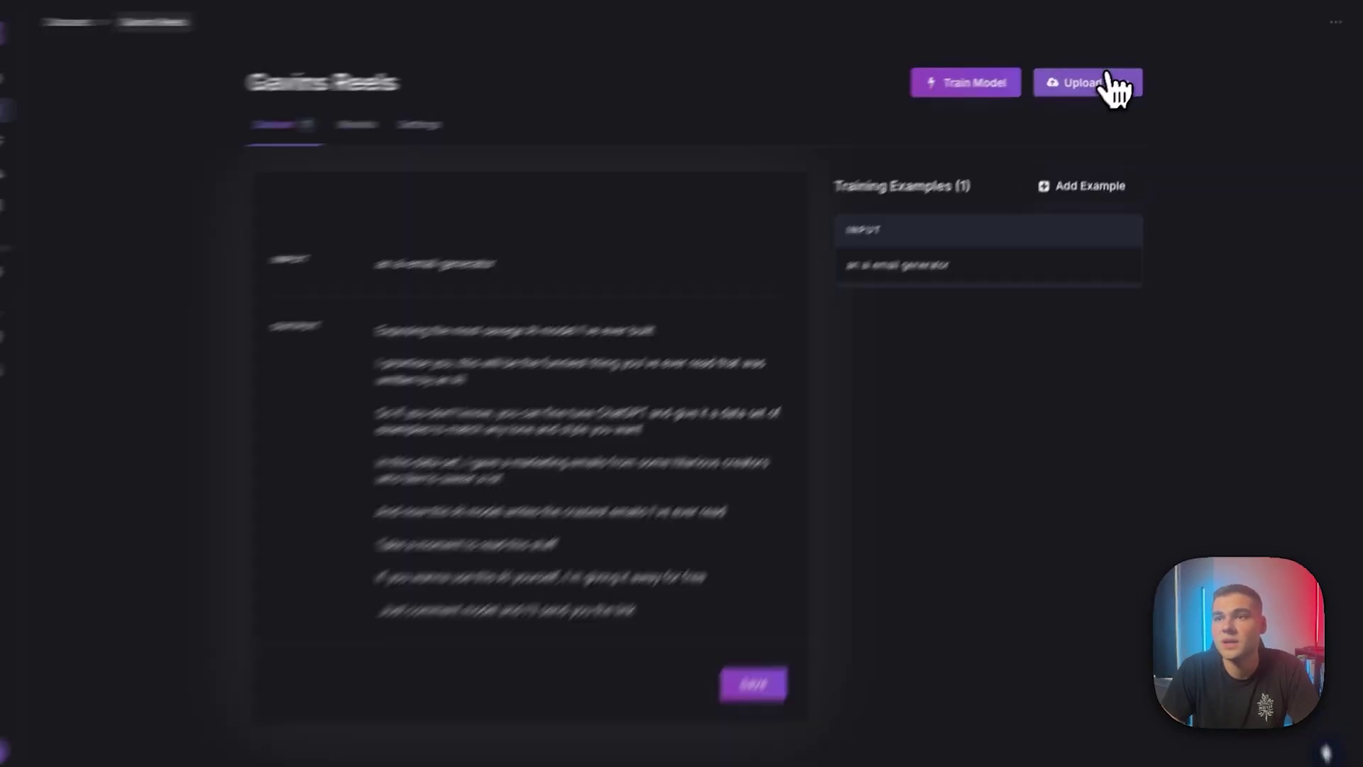
click(1111, 82)
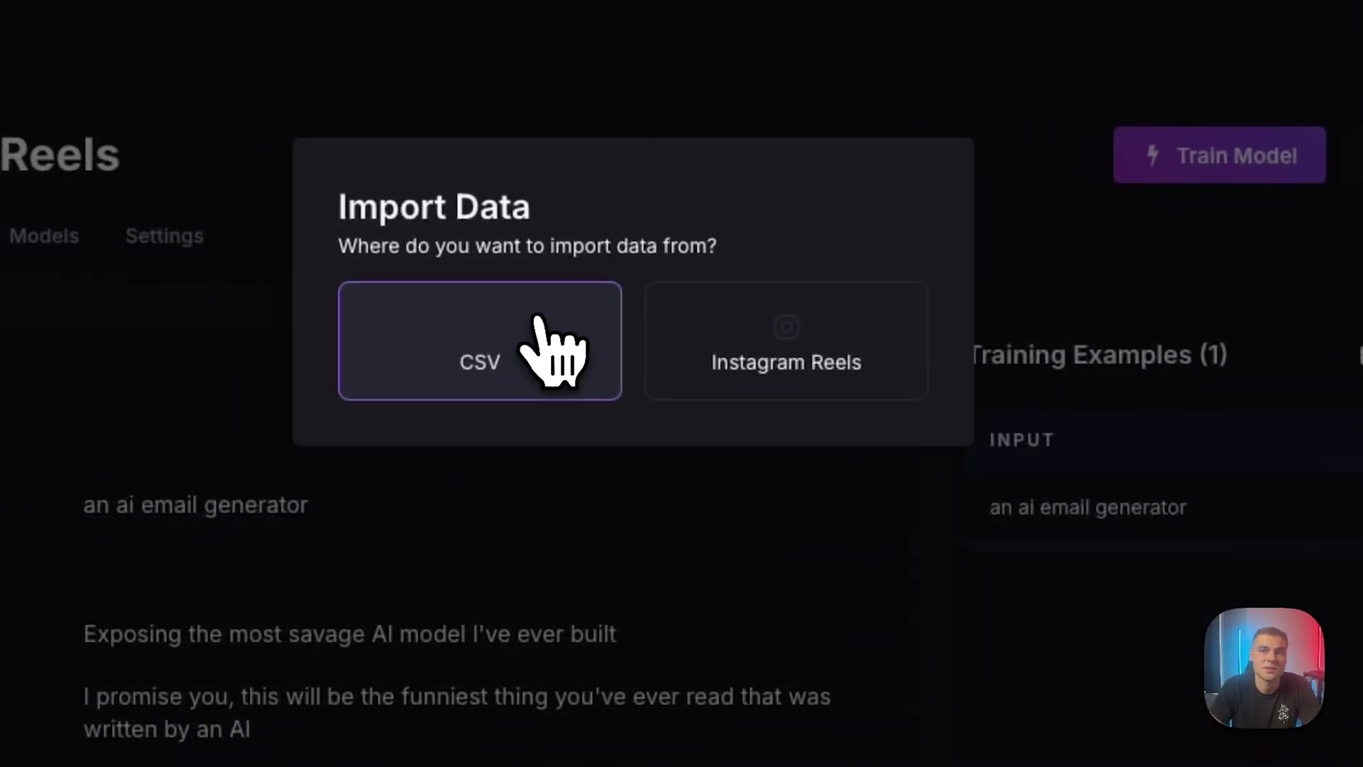
click(537, 319)
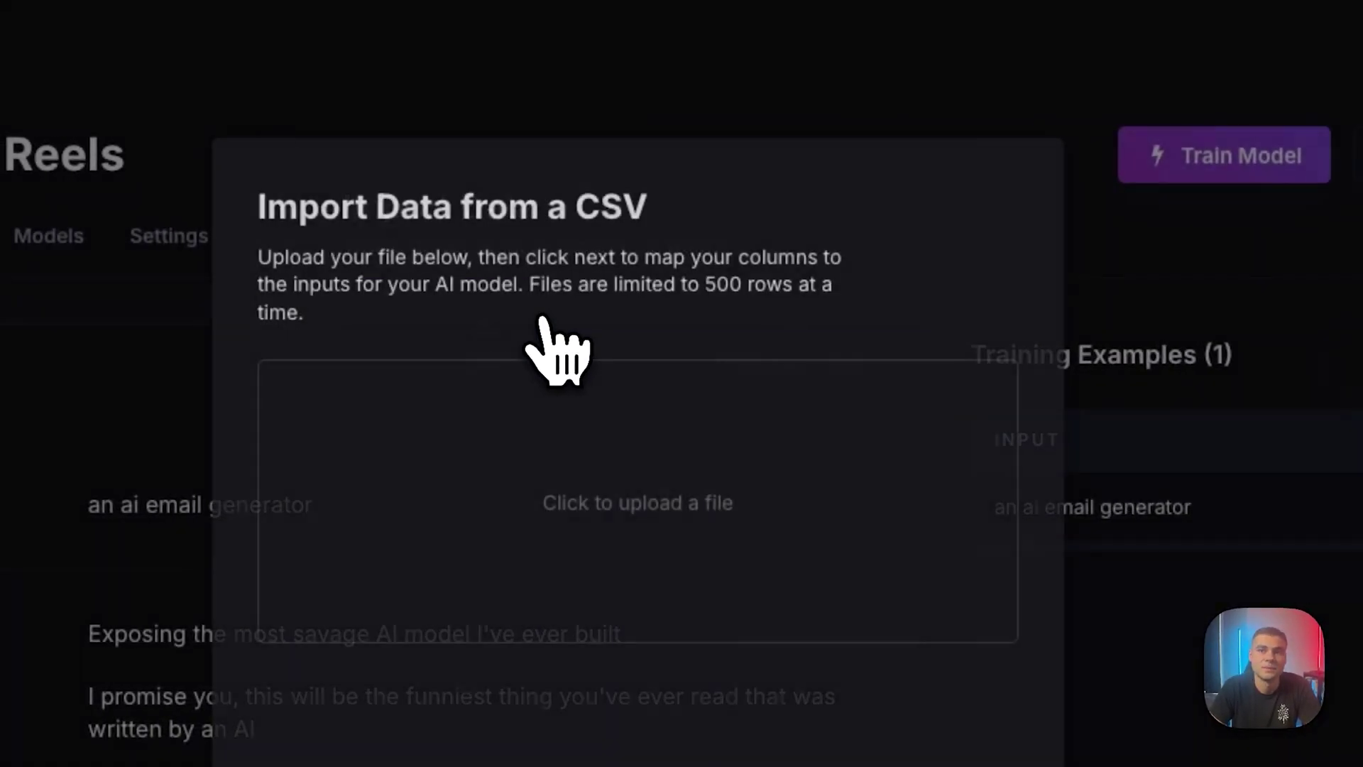
click(685, 476)
click(643, 611)
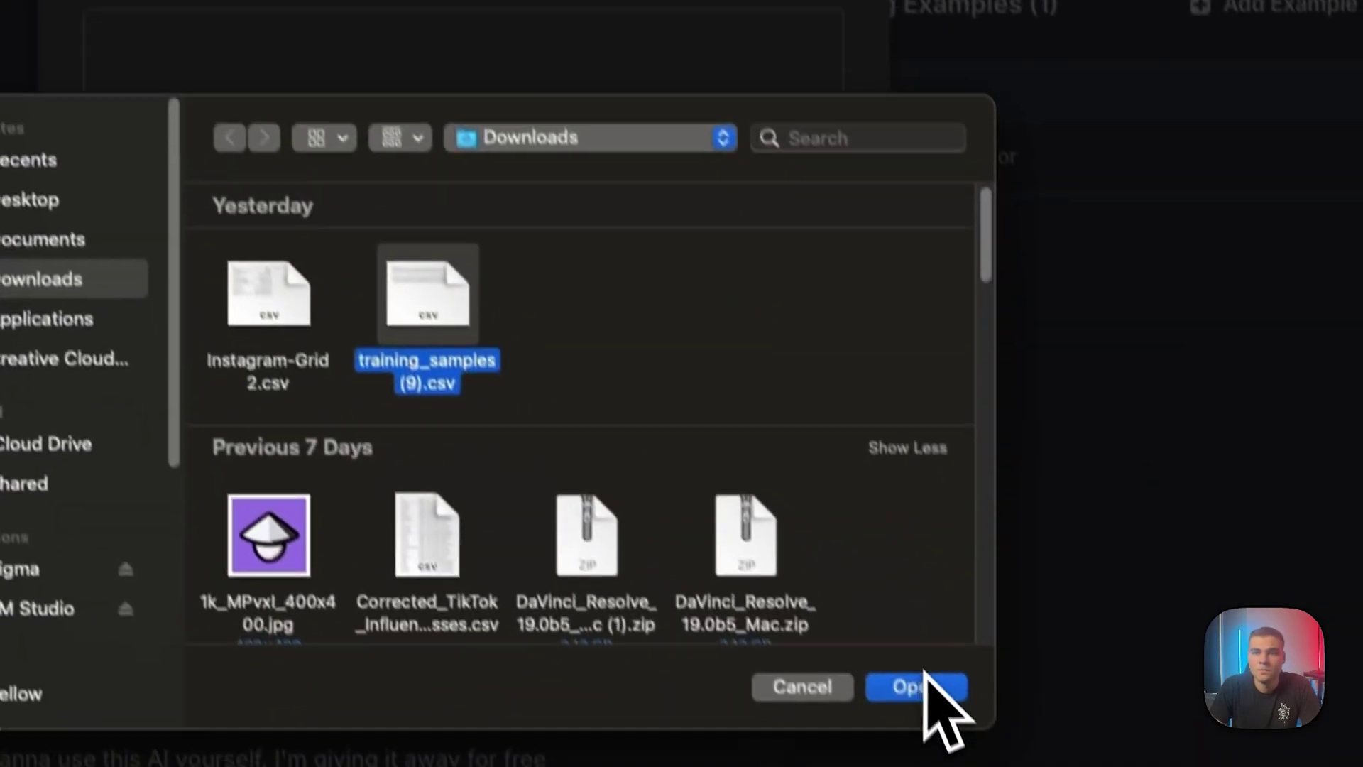
click(920, 684)
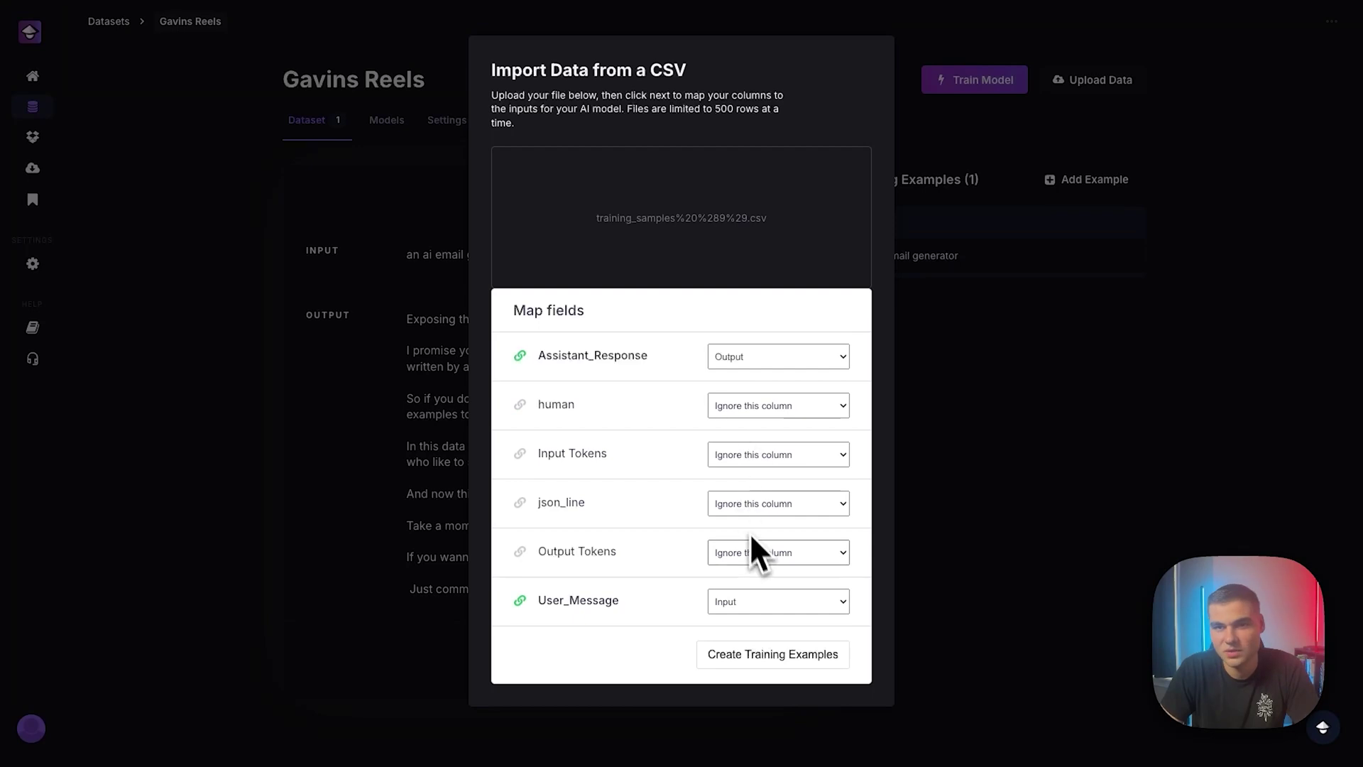
- Create the 44 training examples from the CSV and review the Stripe, Smartlead, birthday and fine-tuning examples
click(790, 659)
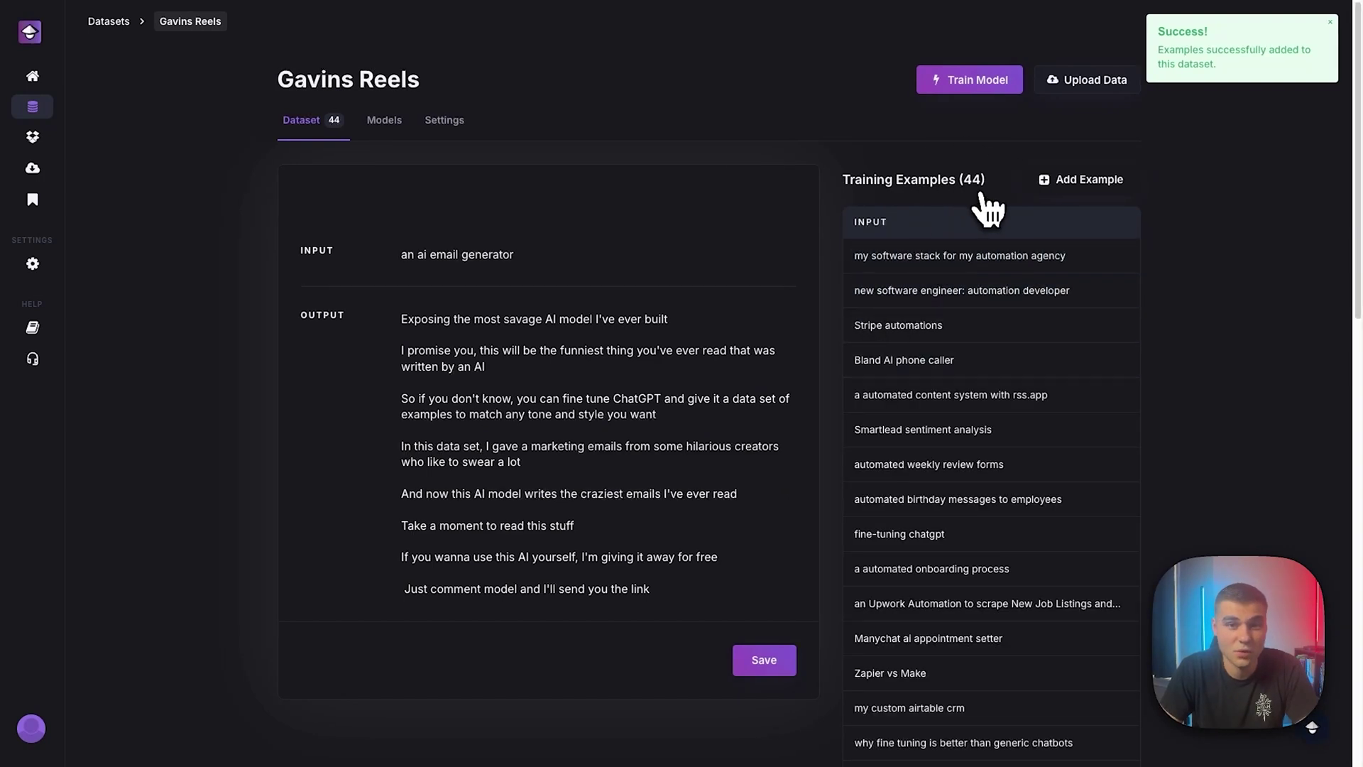
click(919, 328)
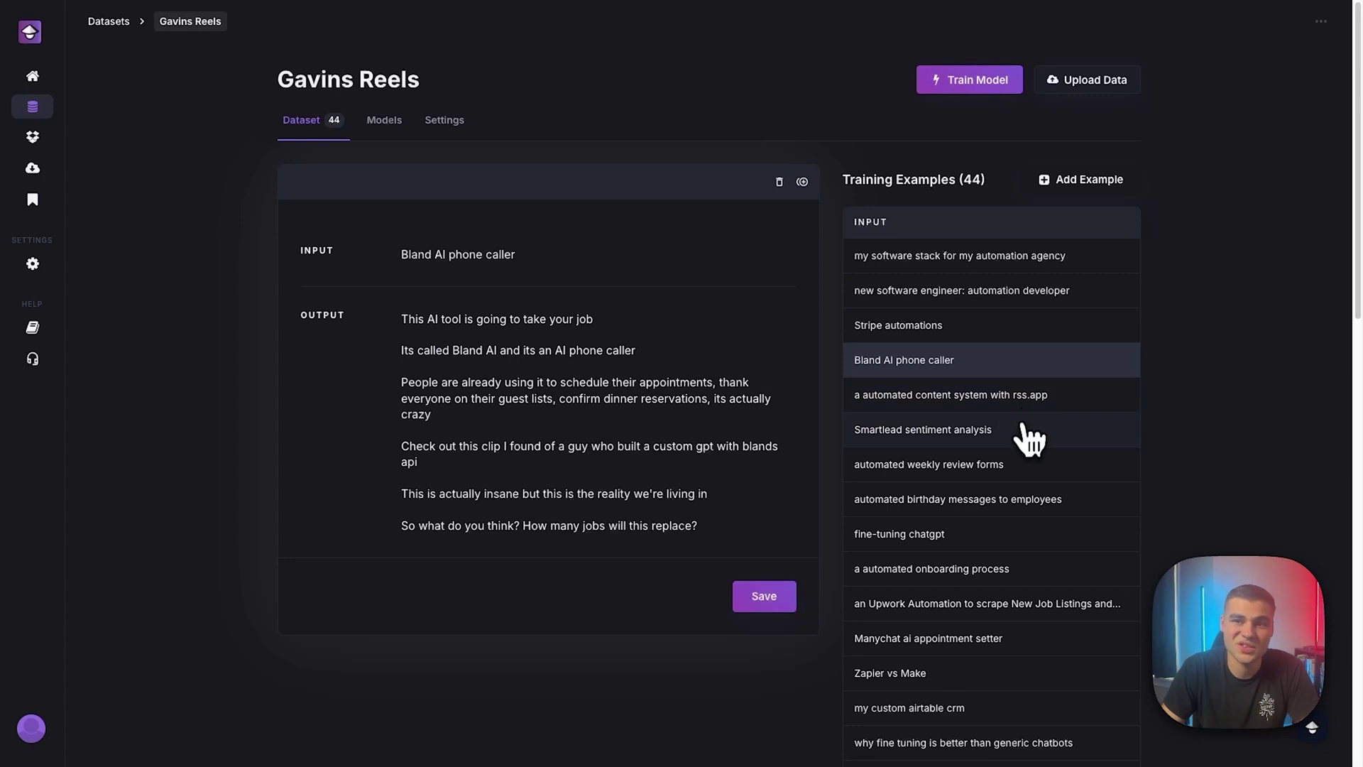
click(1020, 432)
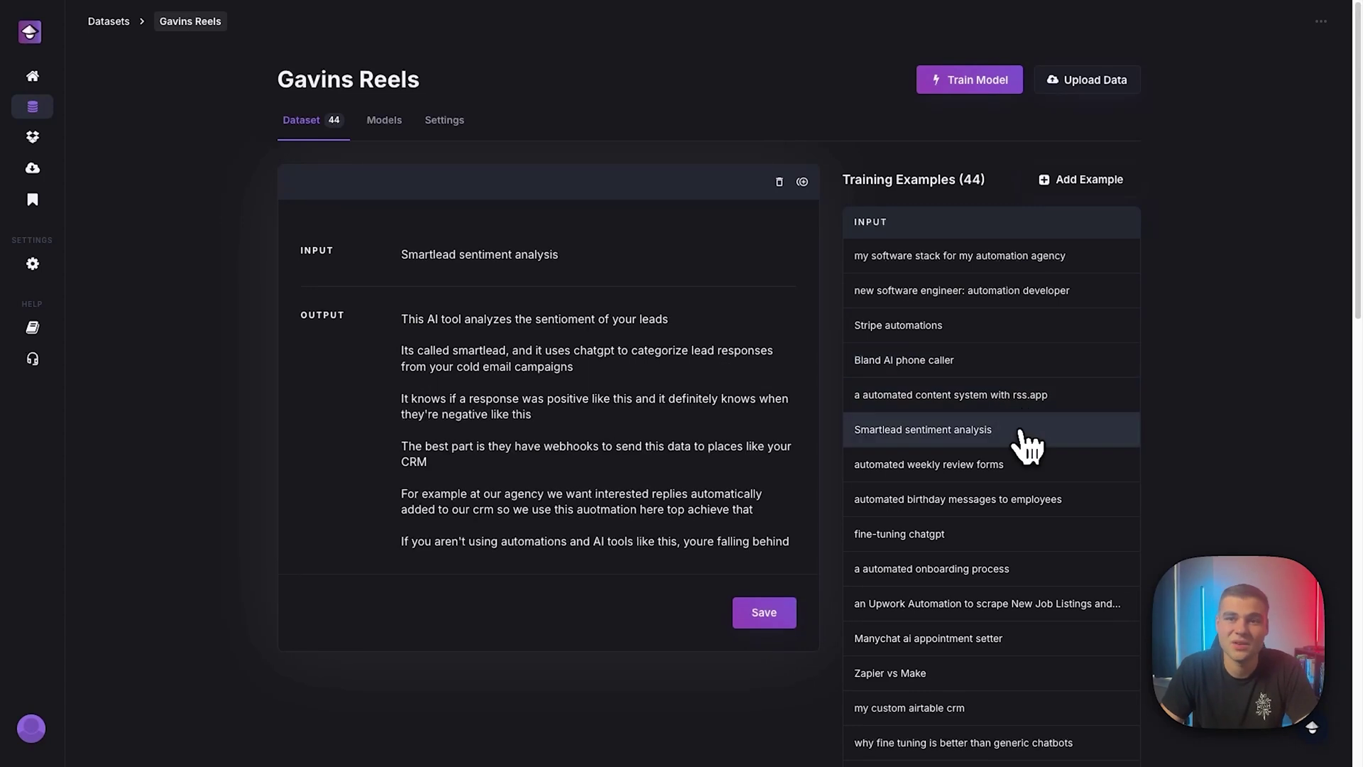
click(1015, 509)
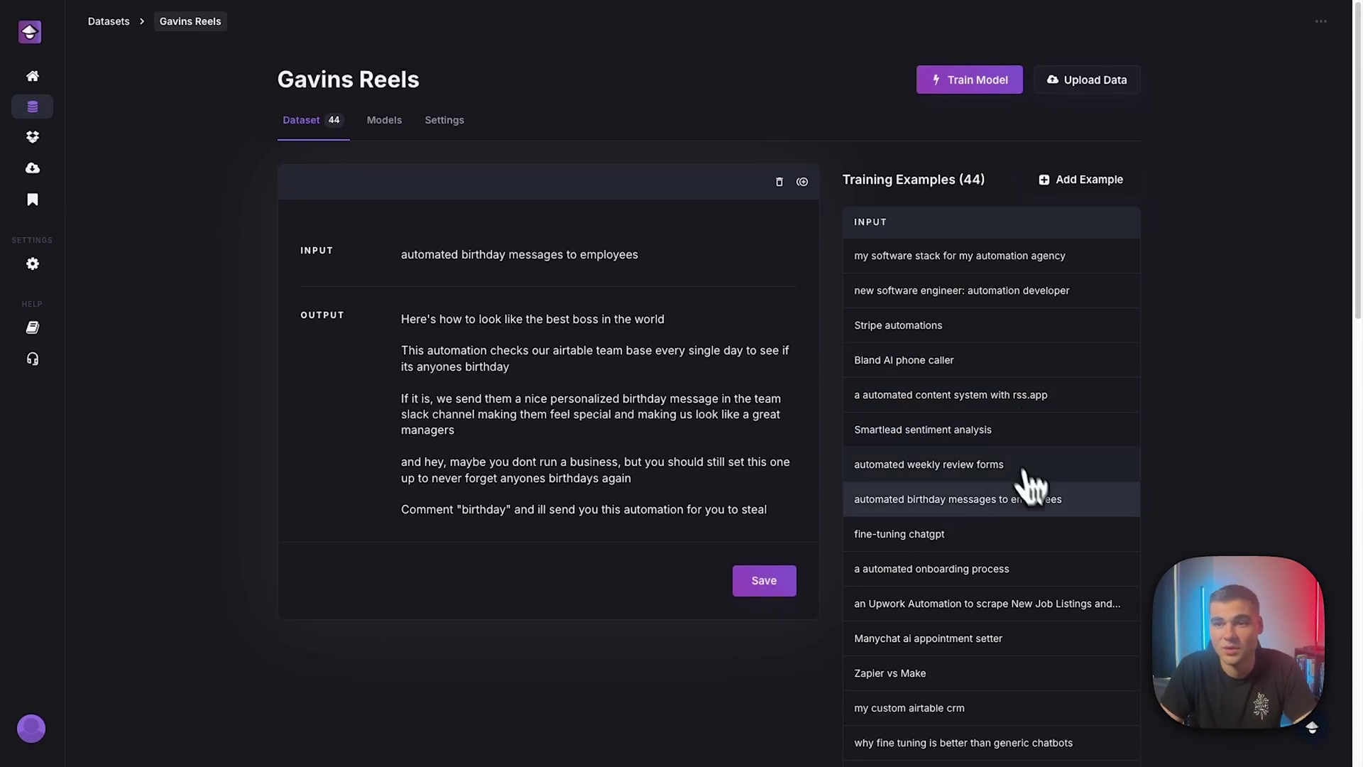
click(979, 532)
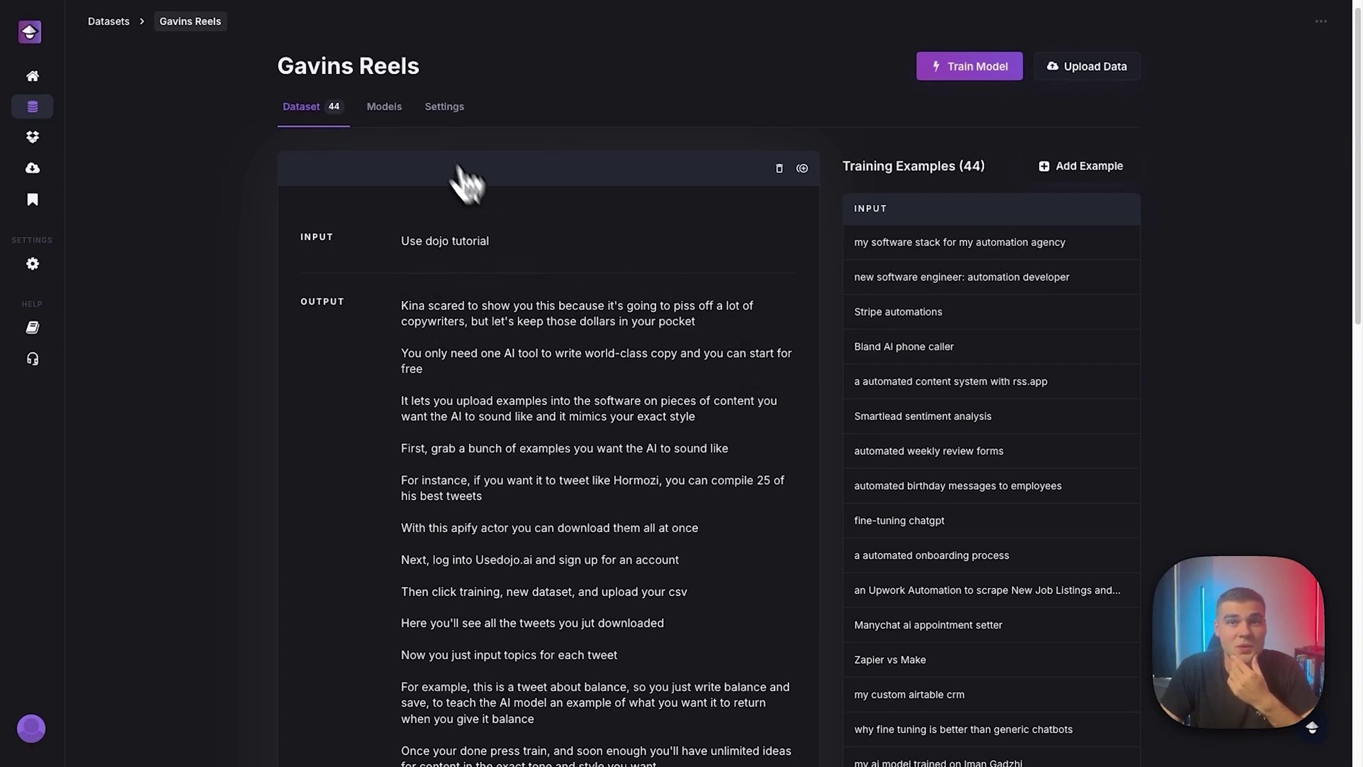
- Check the dataset's prompt settings, then review the '3 websites to use ai' and 'Zapier vs Make' examples
click(443, 110)
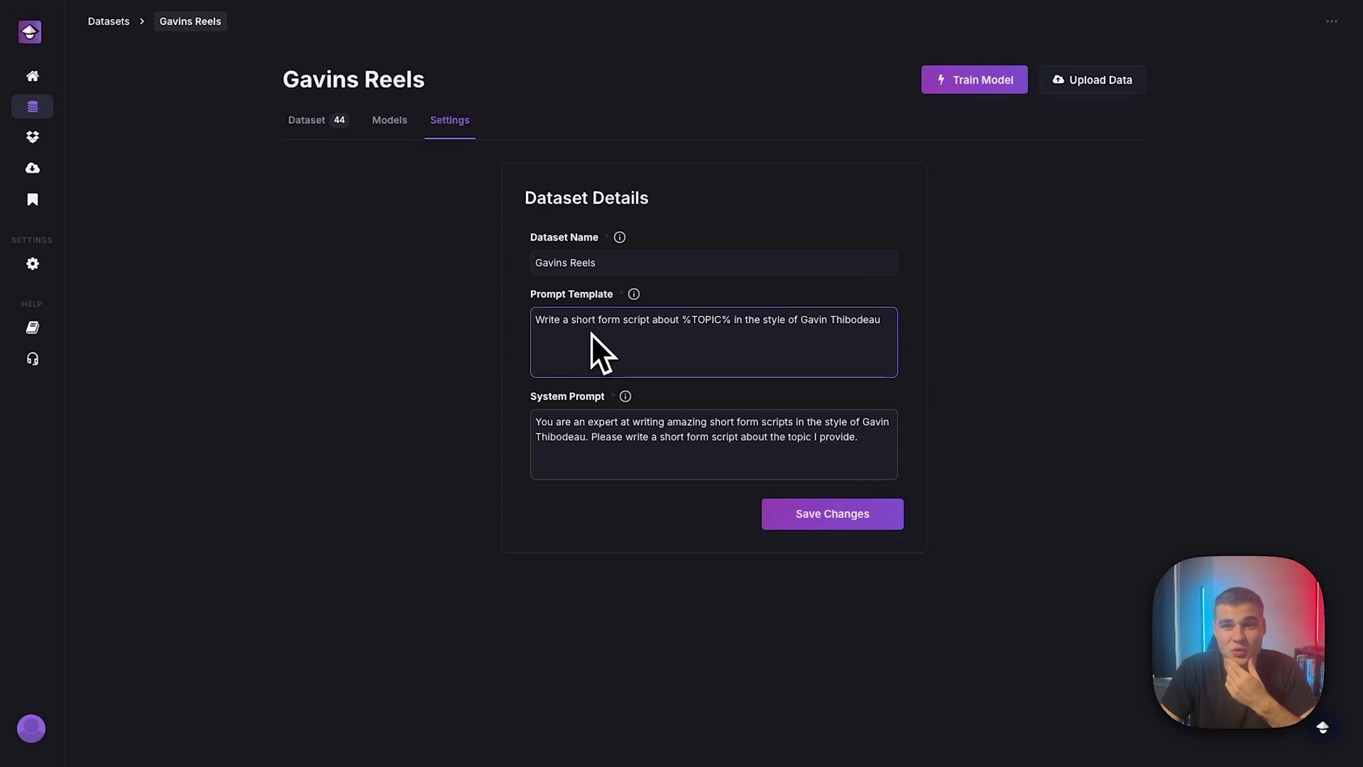
click(305, 131)
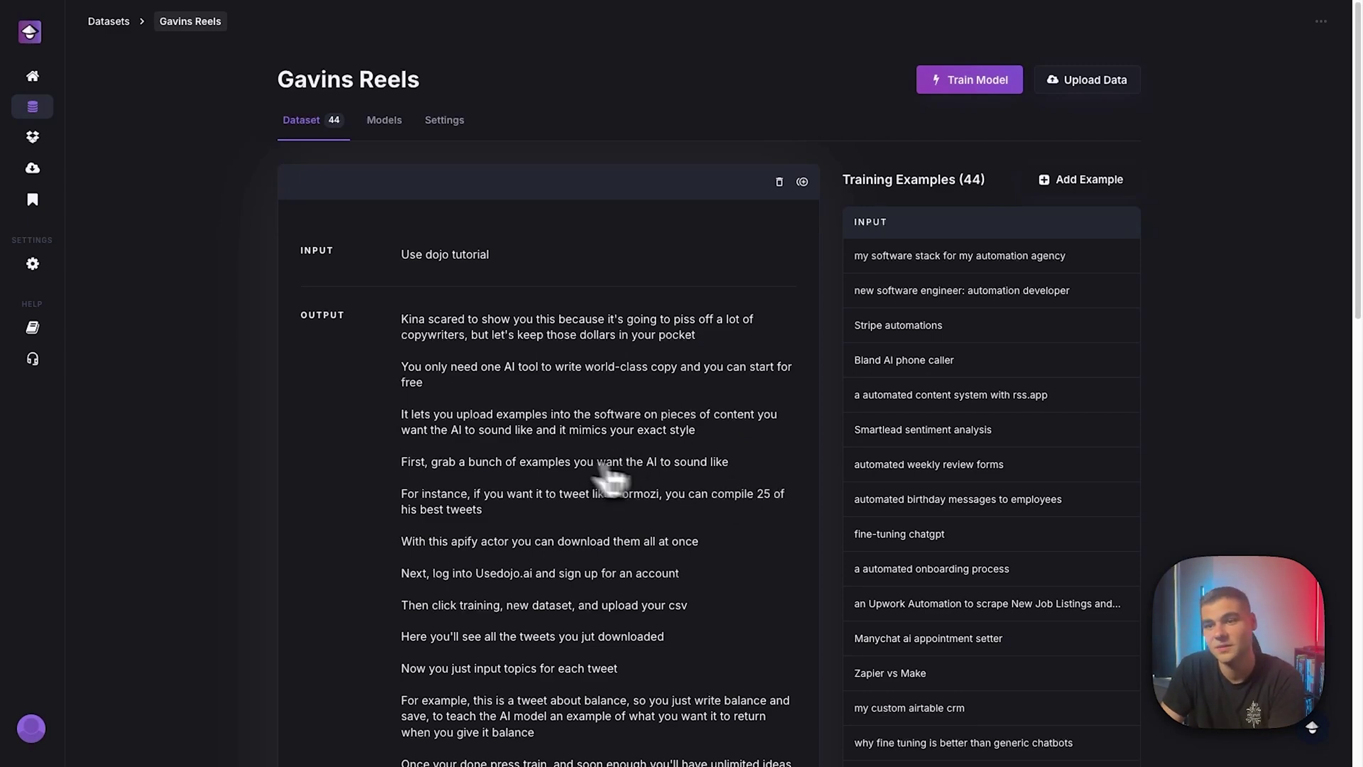
scroll(940, 512, down, 4)
scroll(941, 513, up, 4)
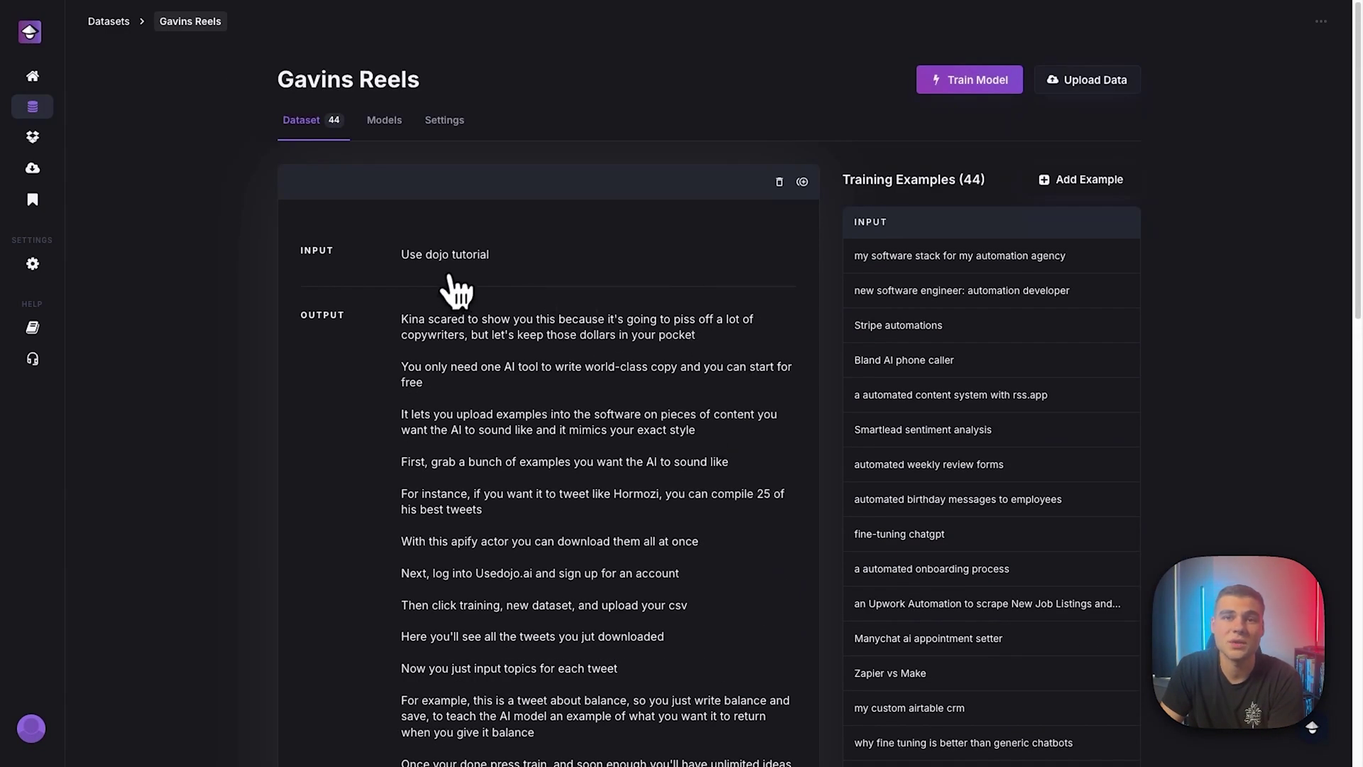
scroll(921, 527, down, 2)
scroll(921, 526, down, 8)
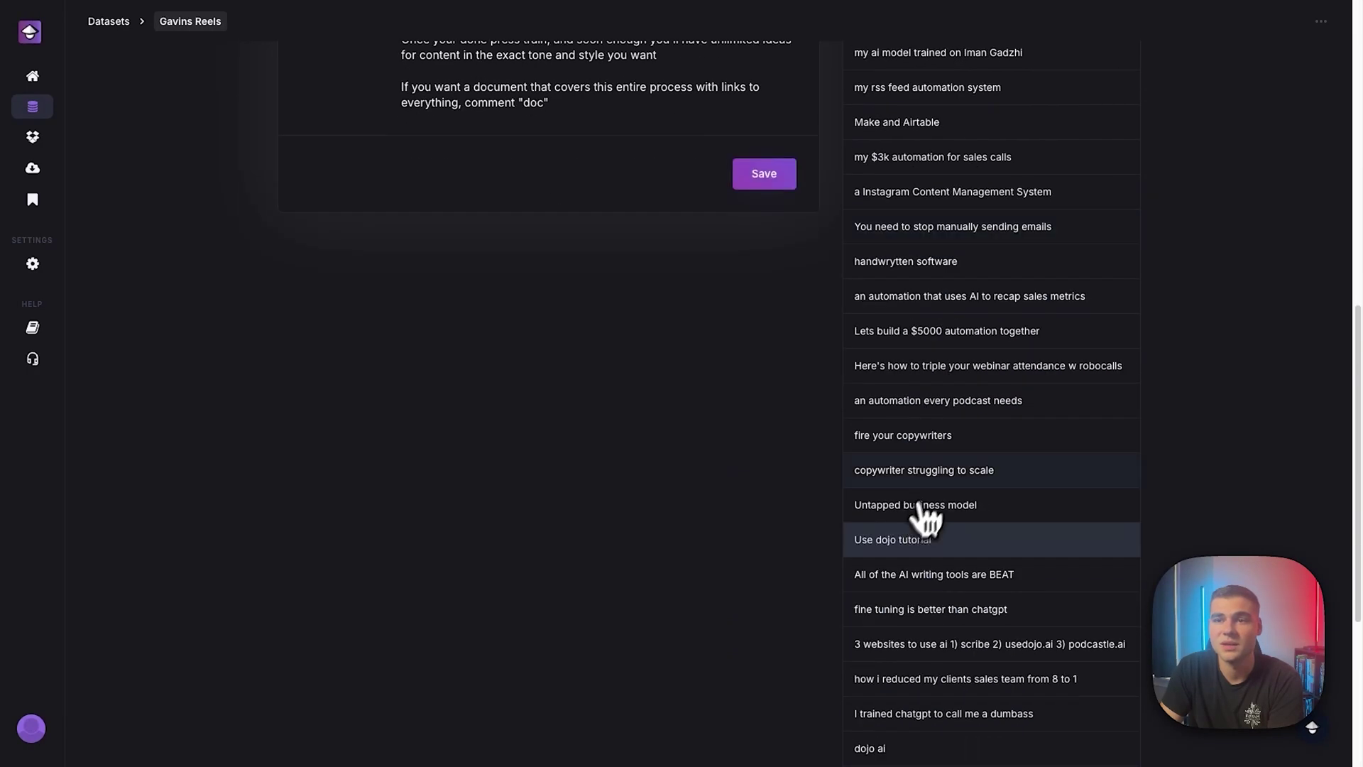
click(939, 632)
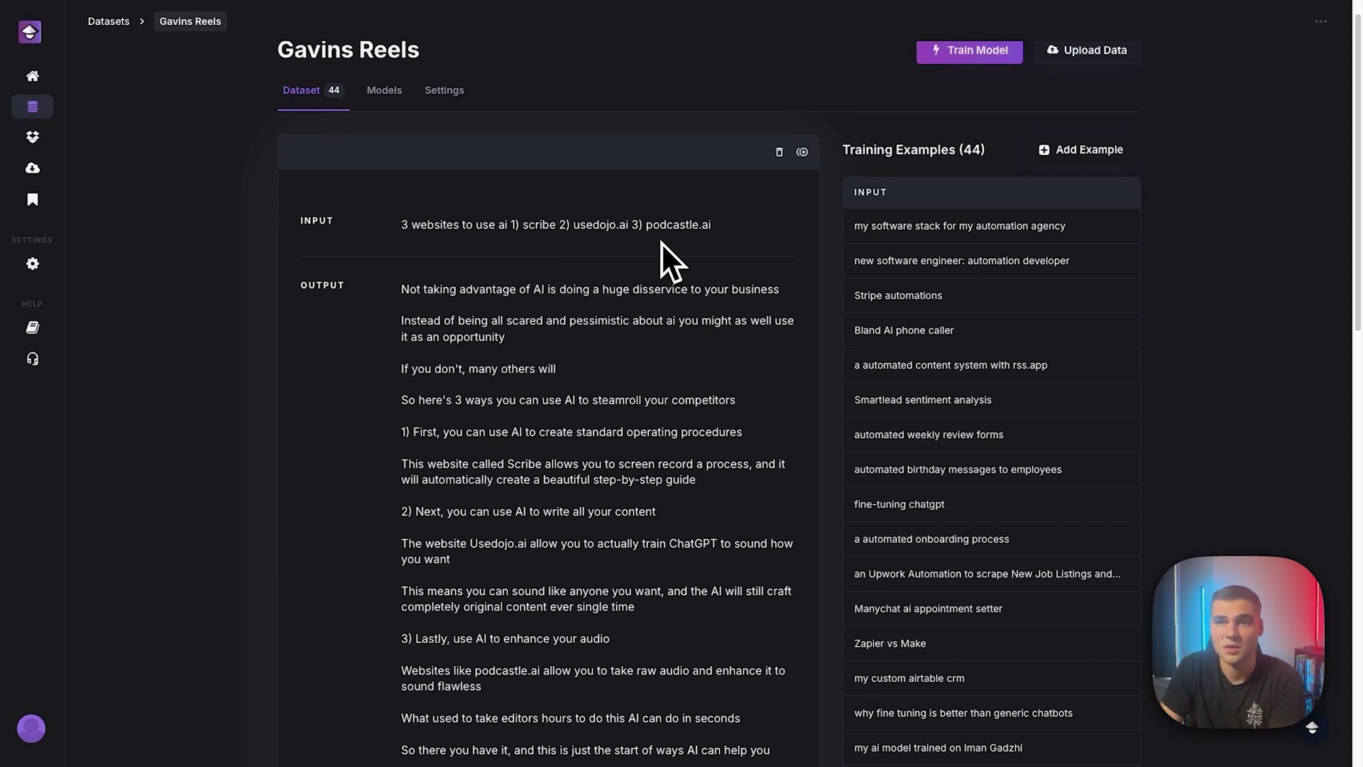
scroll(648, 487, down, 1)
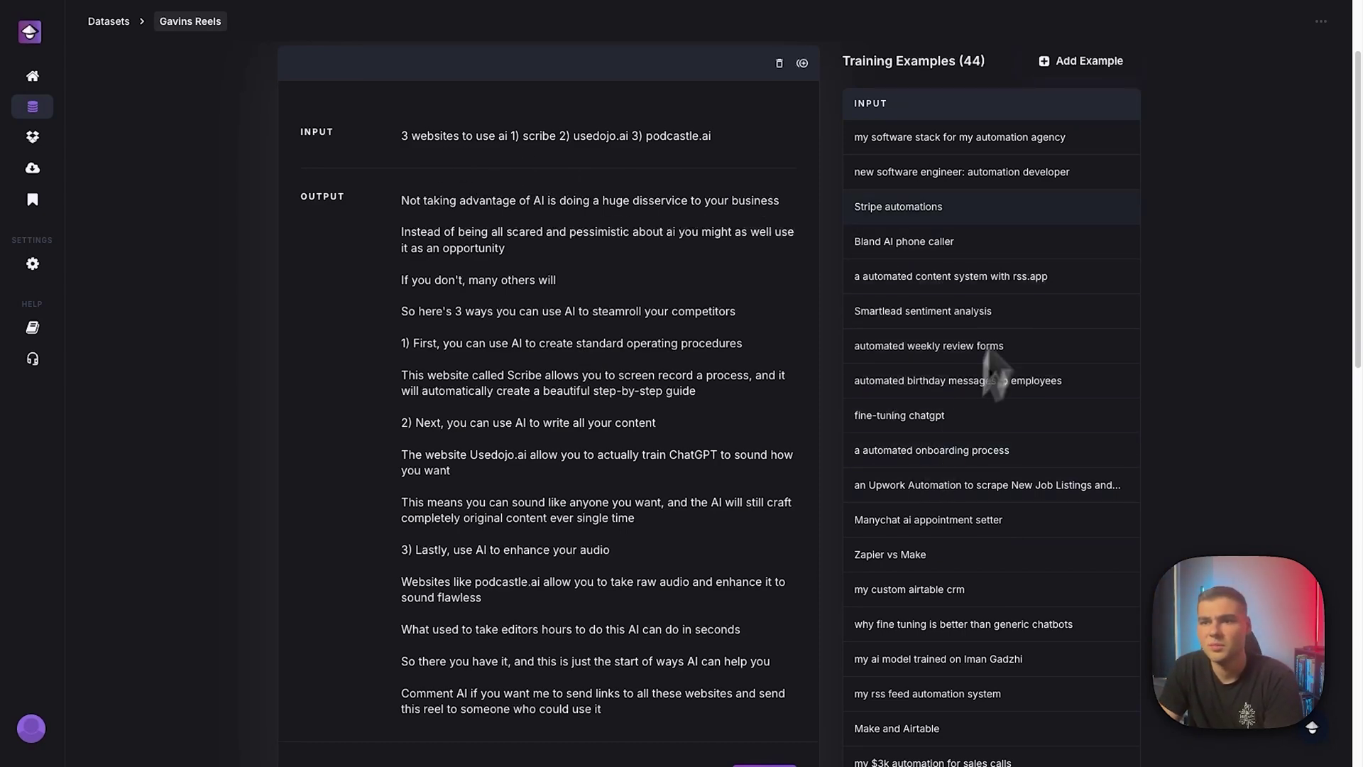
click(960, 551)
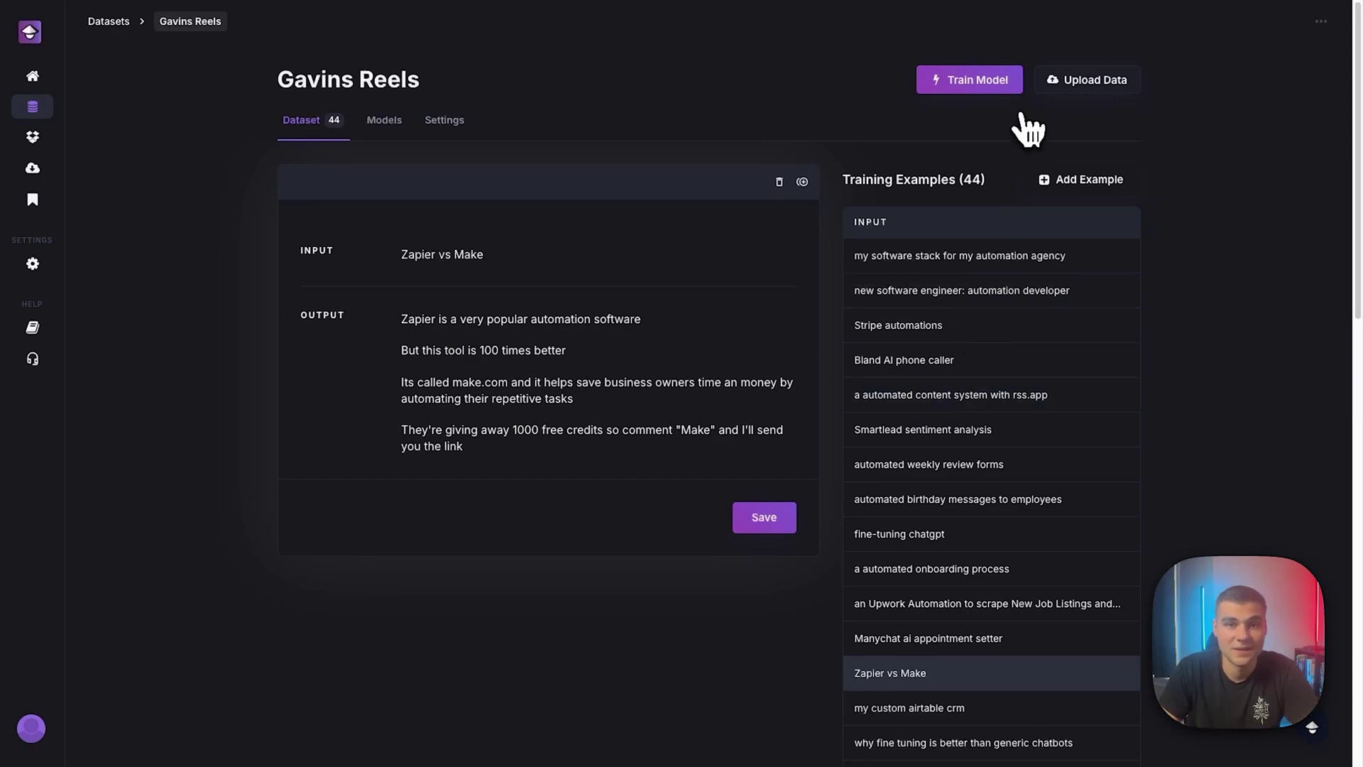
- Train a new model from the 44-example Gavins Reels dataset and dismiss the completion notice
click(994, 87)
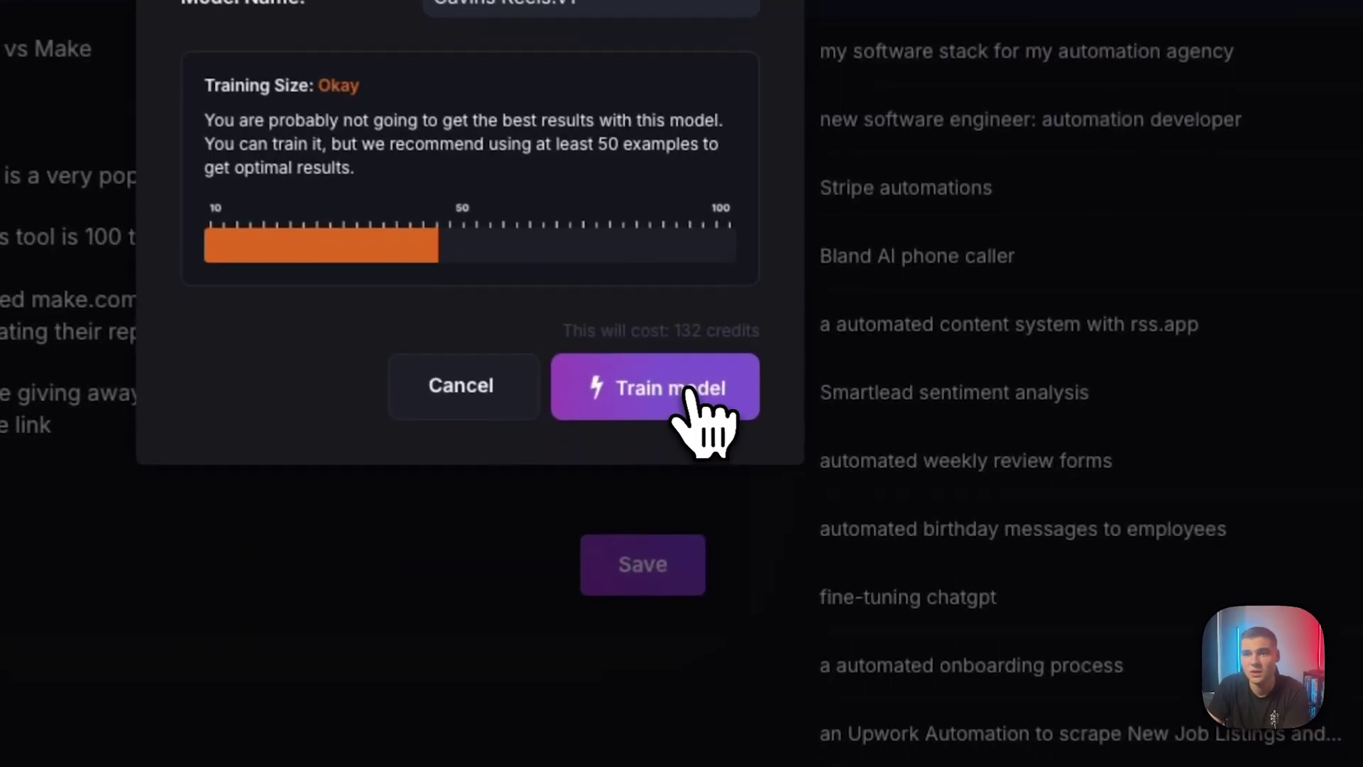
click(784, 431)
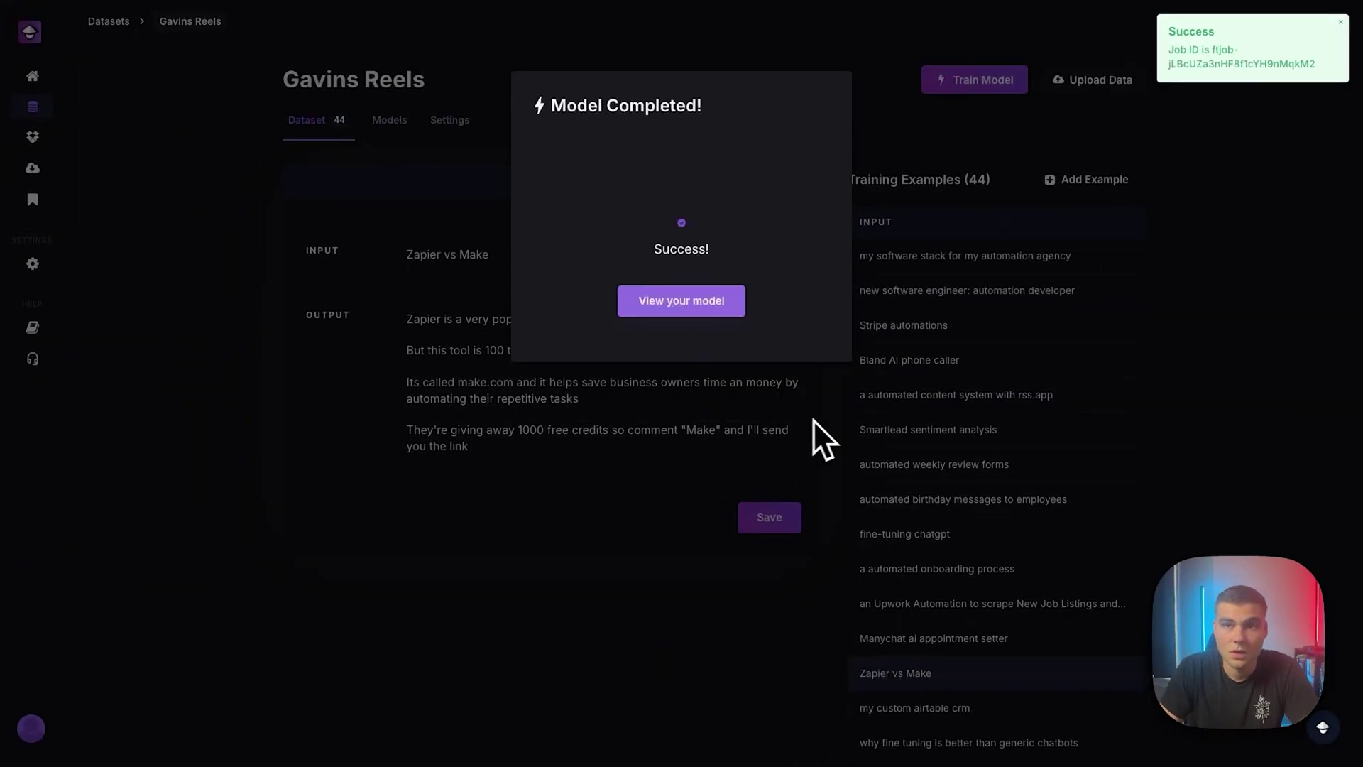
click(653, 365)
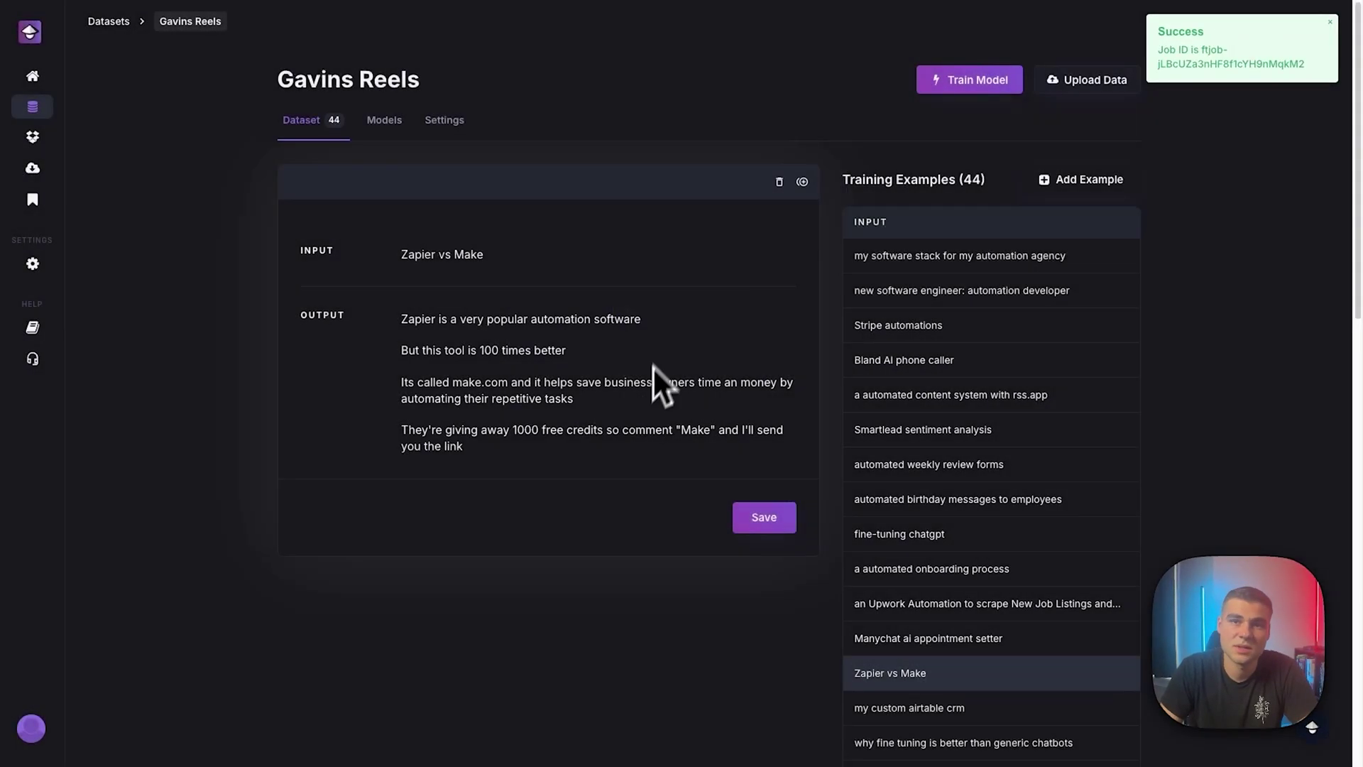
click(71, 142)
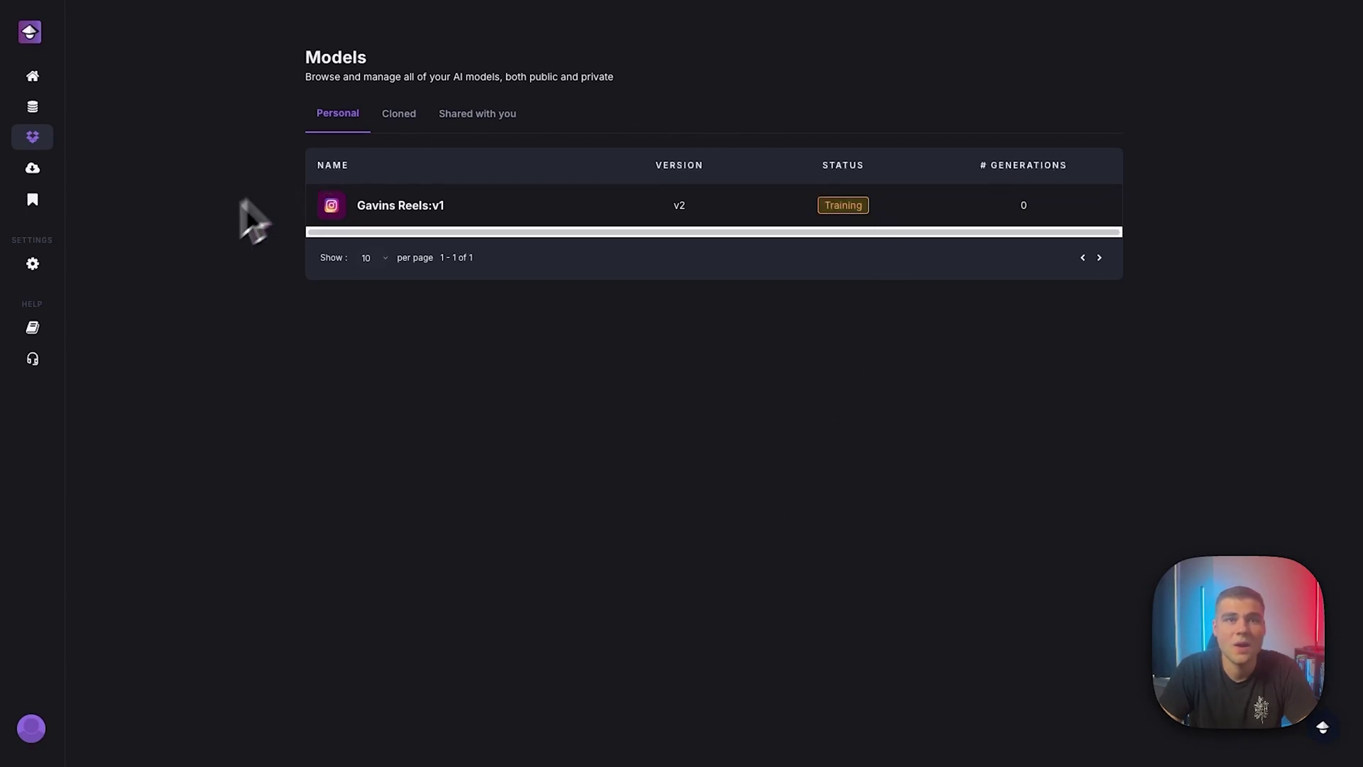
- Clone the marketplace Instagram Reel Scripts model into the account
click(60, 176)
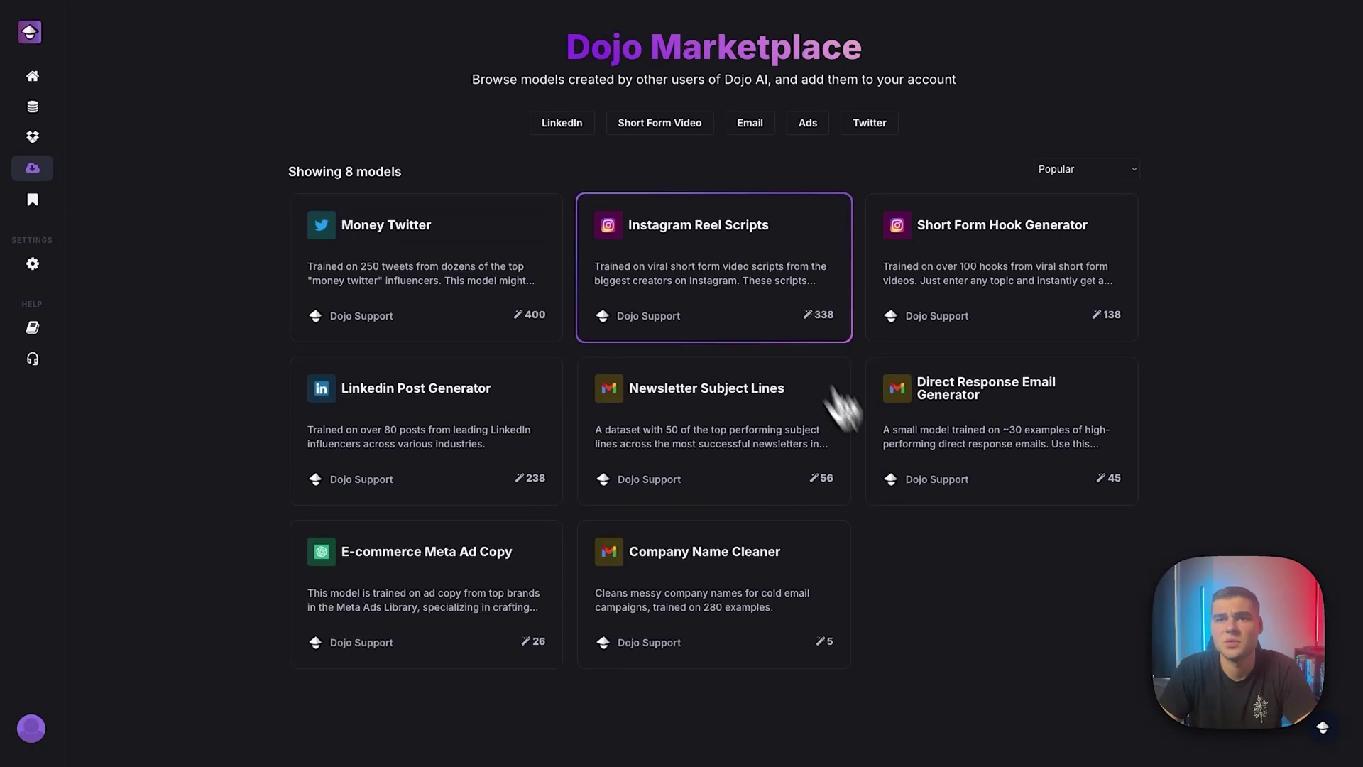
click(741, 280)
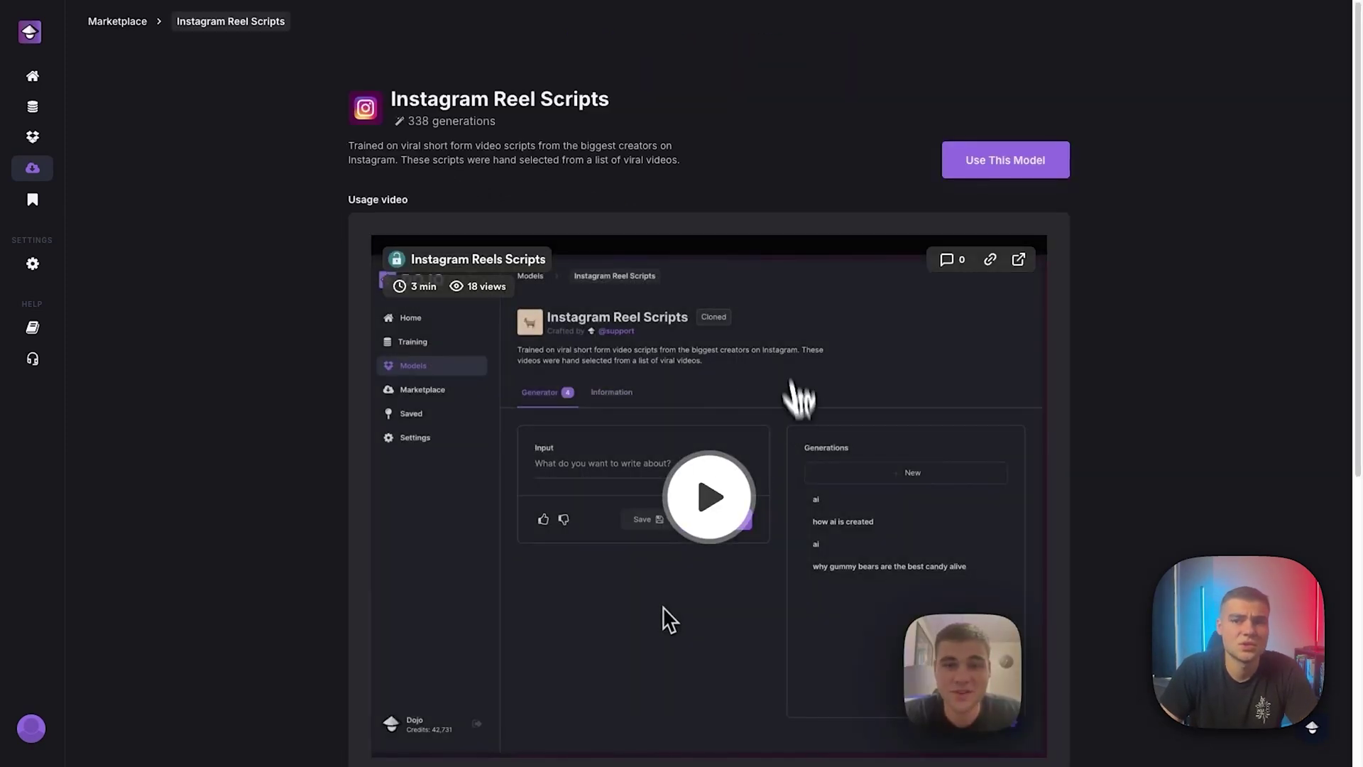
click(1038, 179)
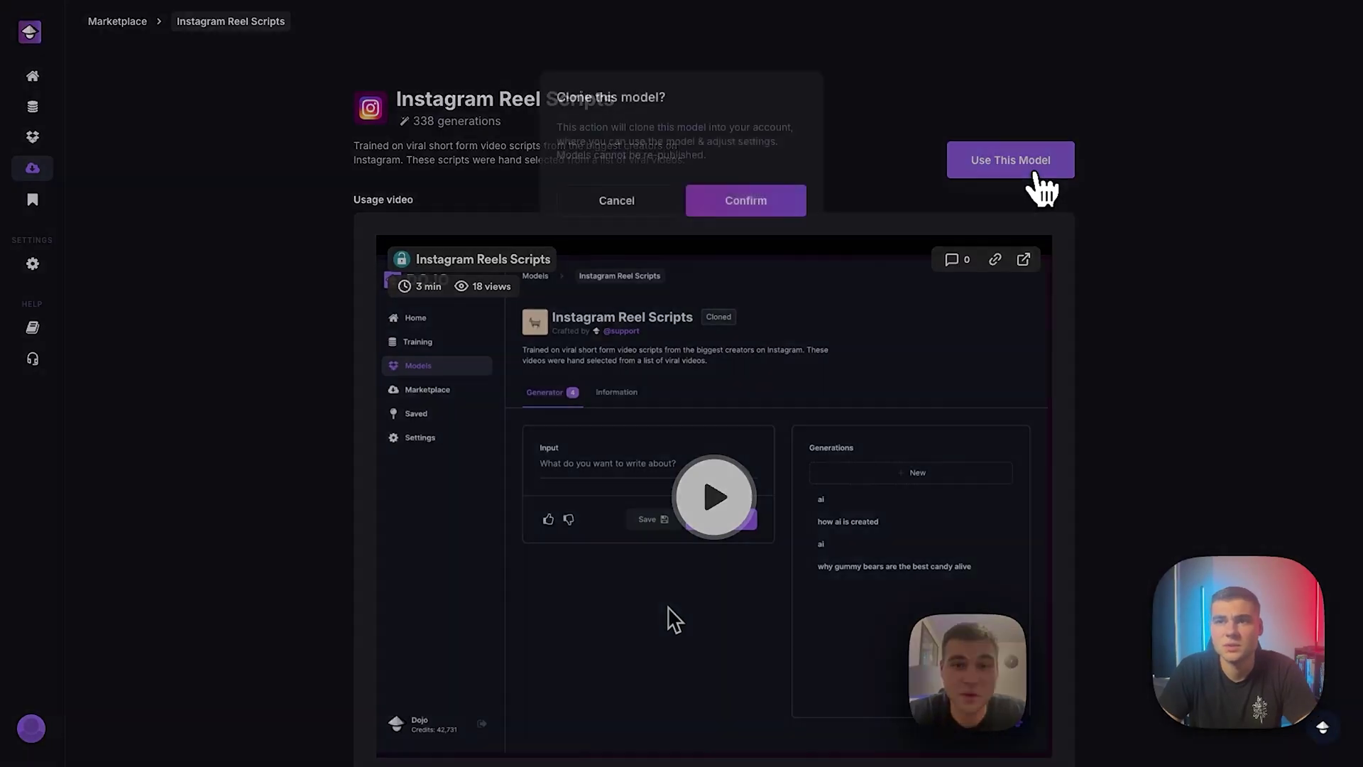
click(776, 213)
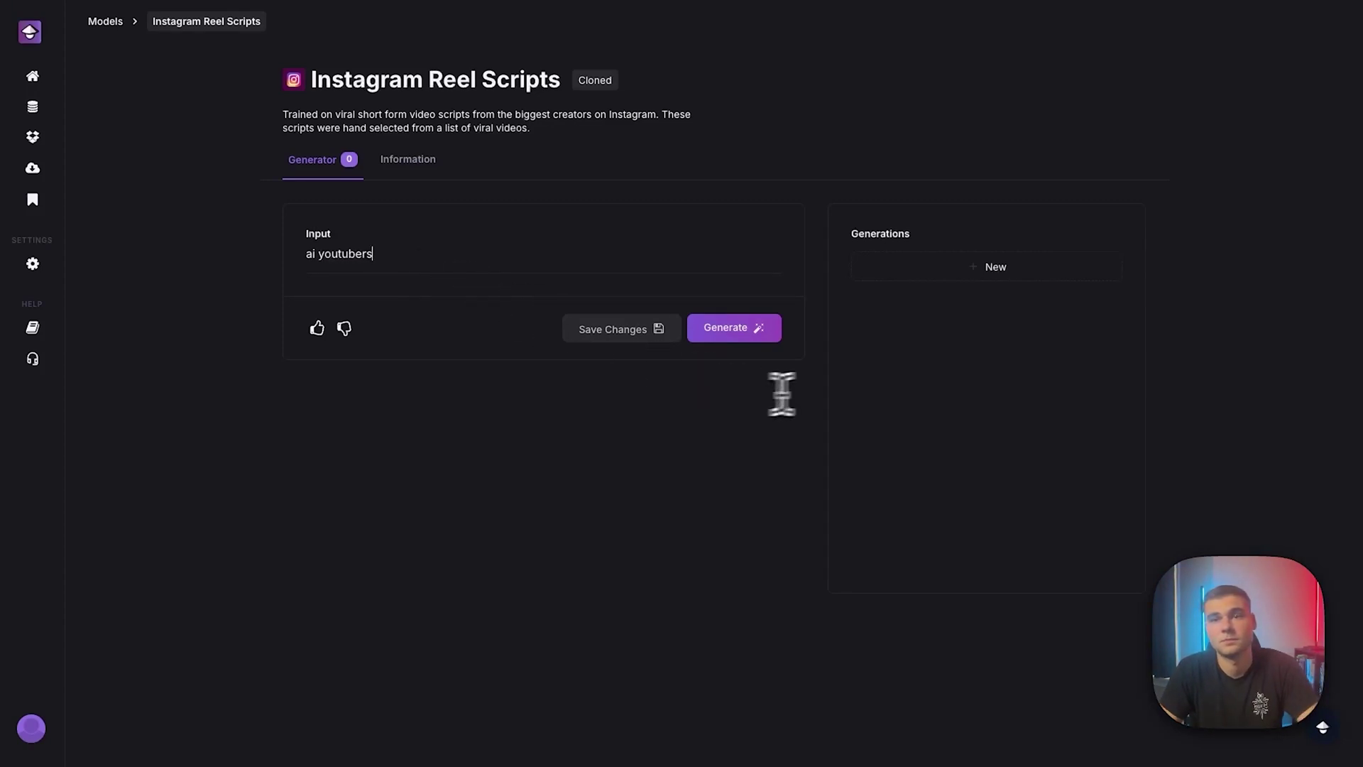
- Generate a reel script about ai youtubers with the cloned Instagram Reel Scripts model
click(763, 331)
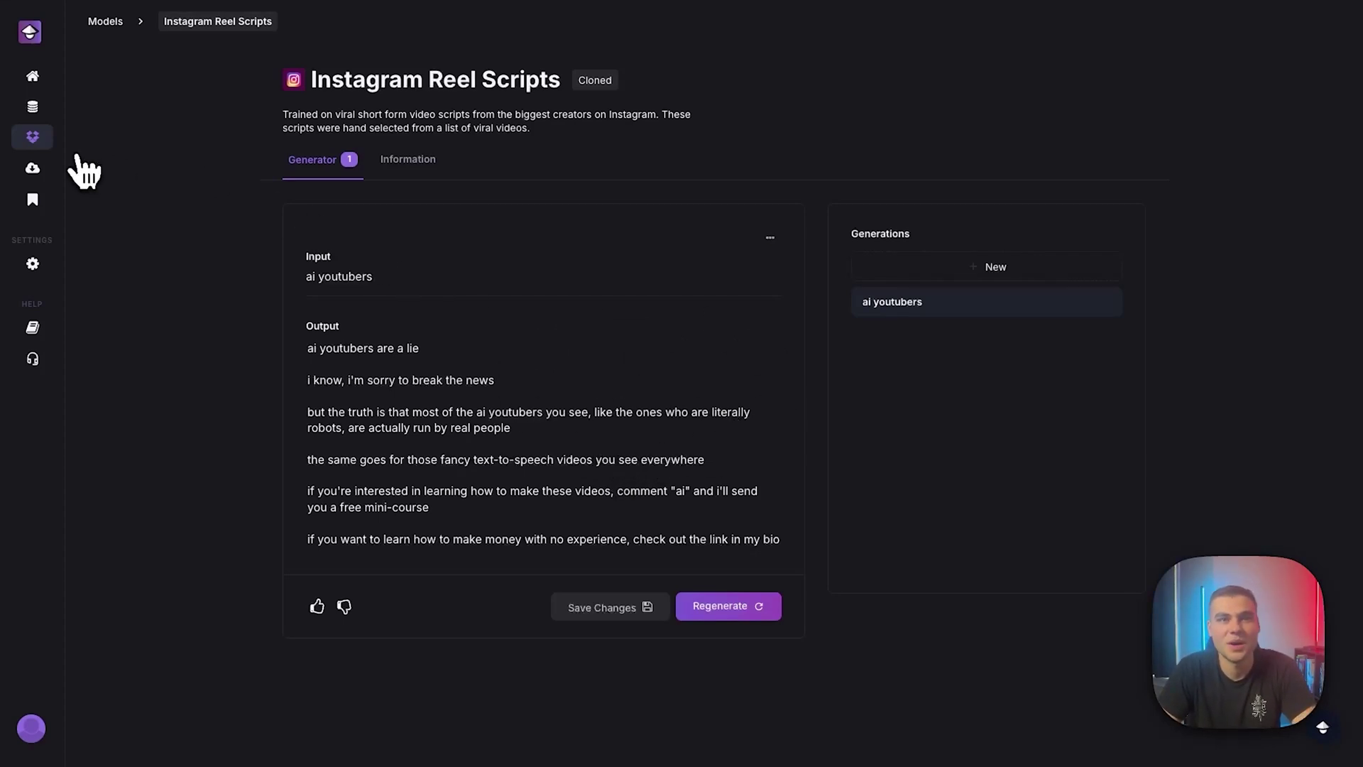
mouse_move(55, 142)
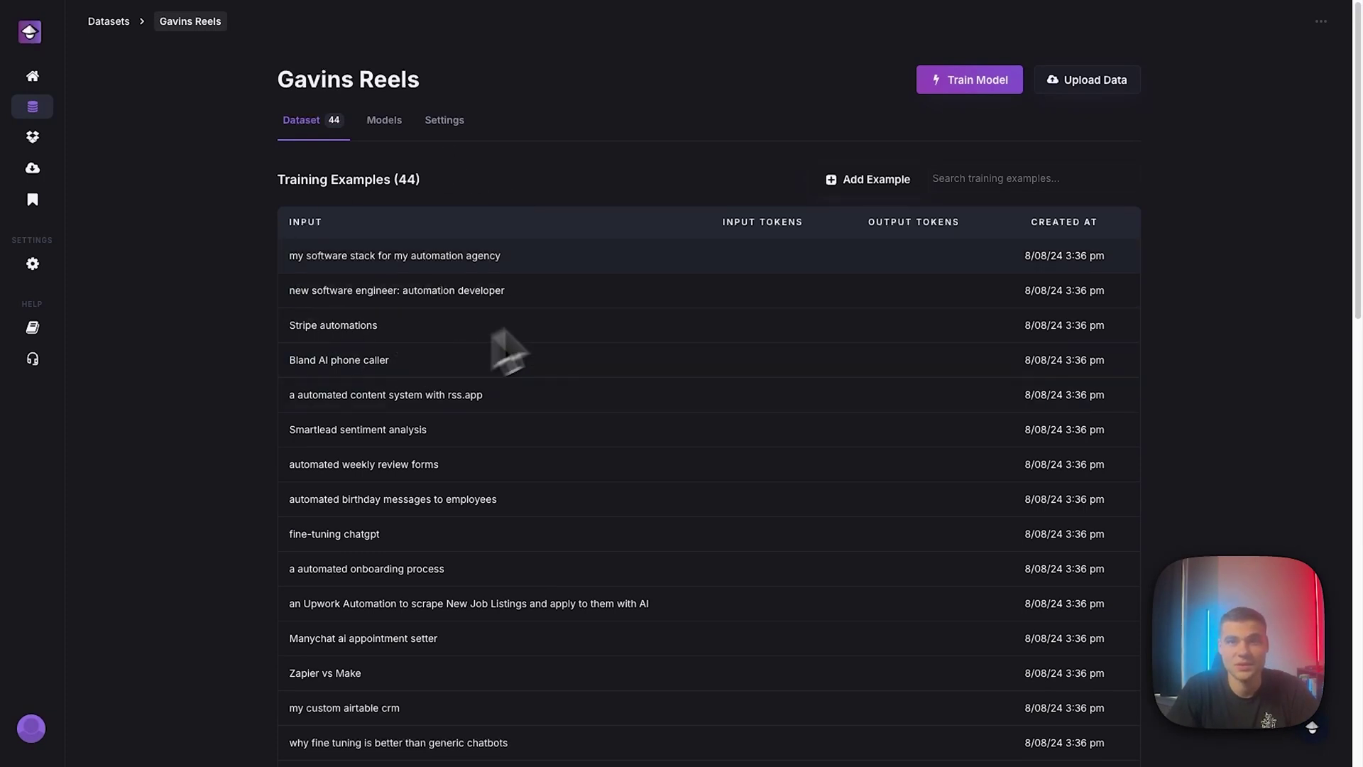
- Open the ready Gavins Reels:v1 model's generator page from the Models list
click(99, 149)
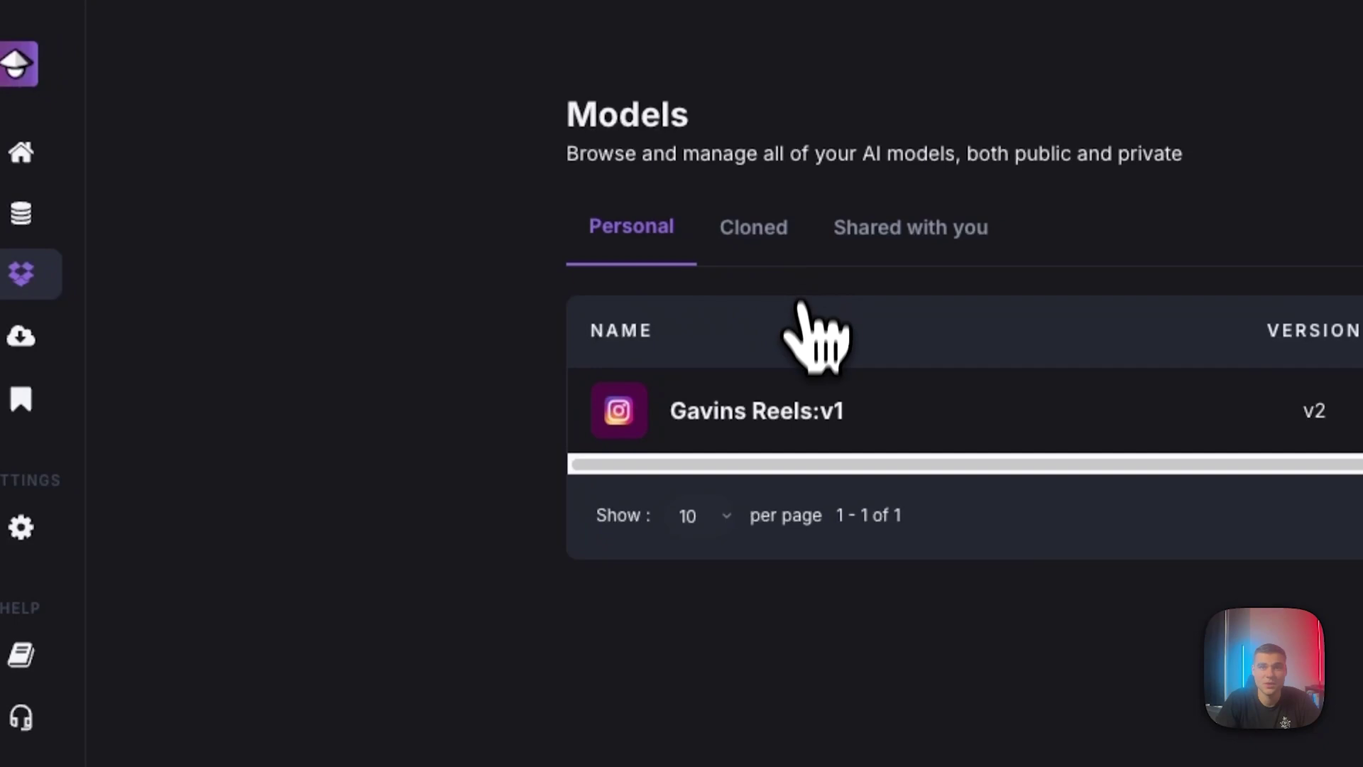
click(932, 420)
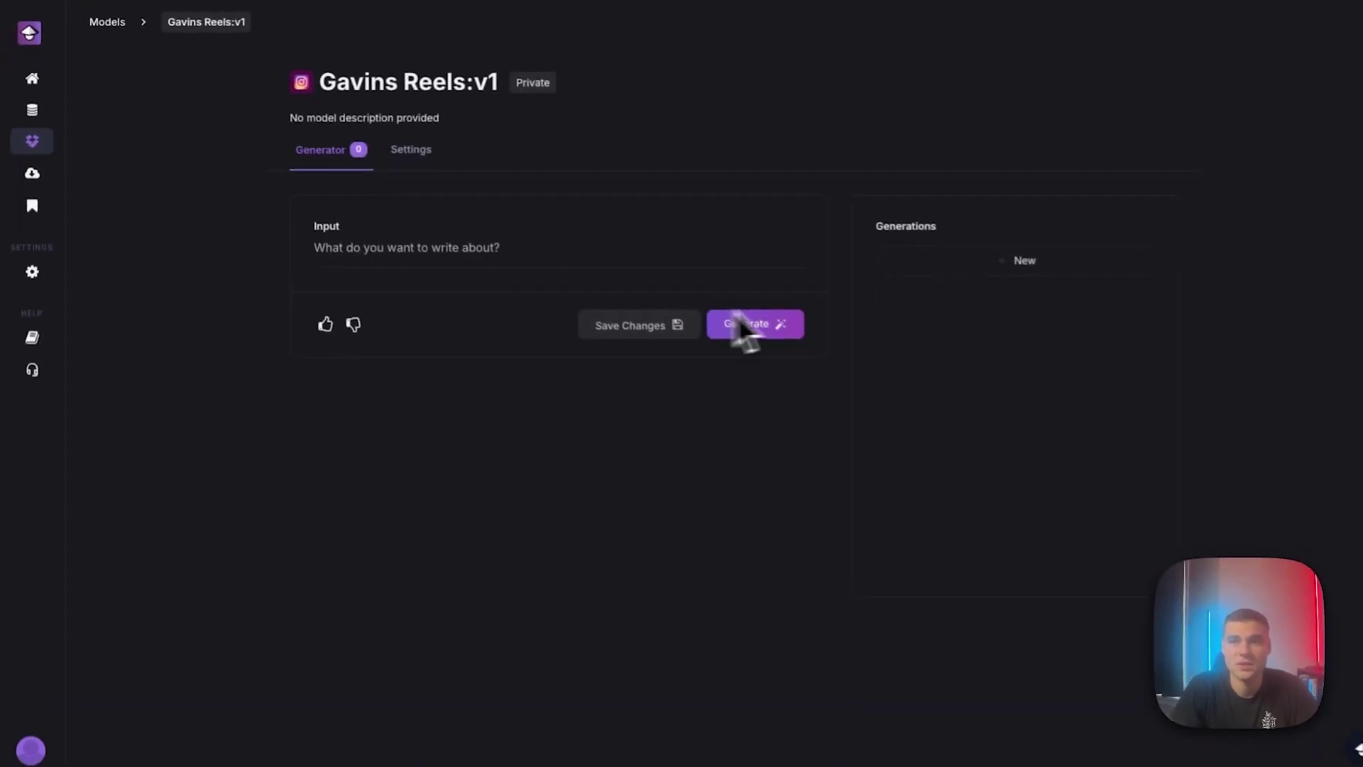
click(519, 247)
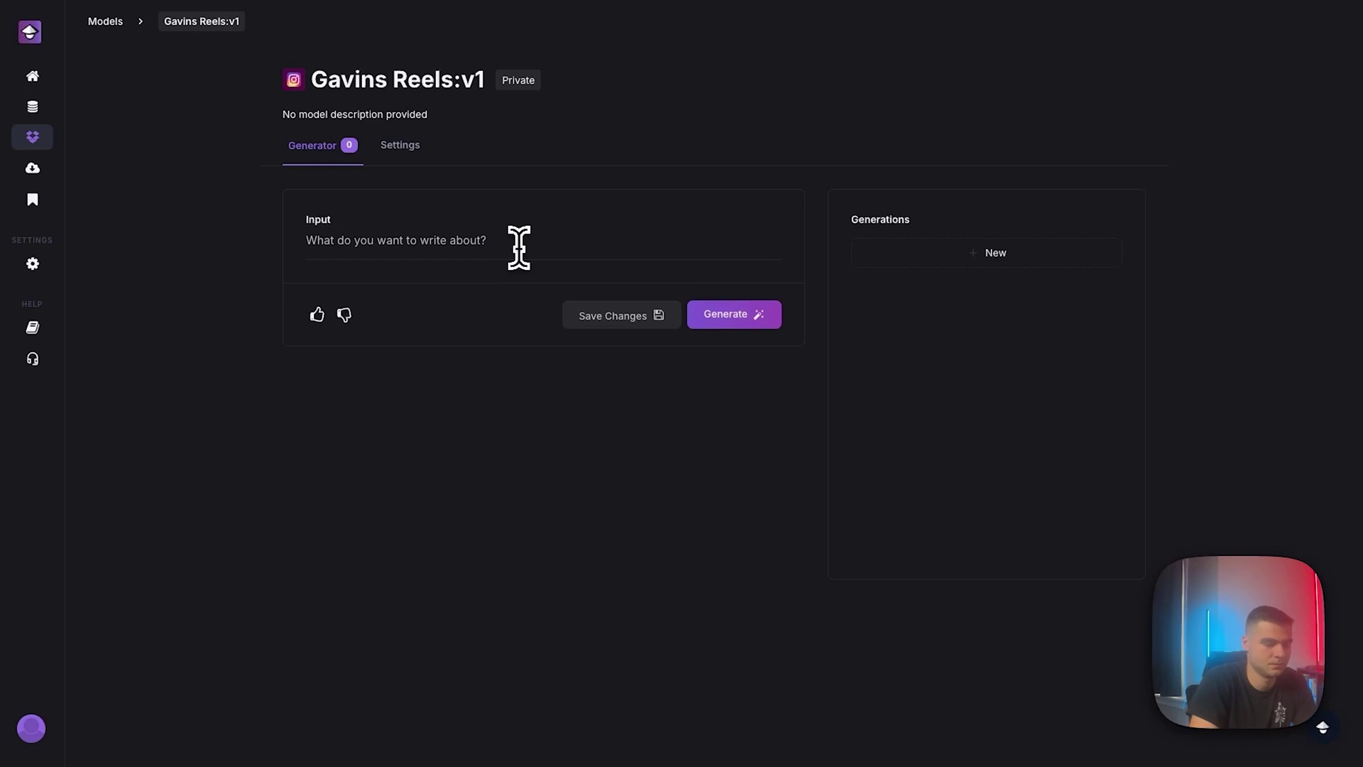
- Generate a Gavins Reels:v1 script about a secret website that enhances audio with AI, and read it
text(s)
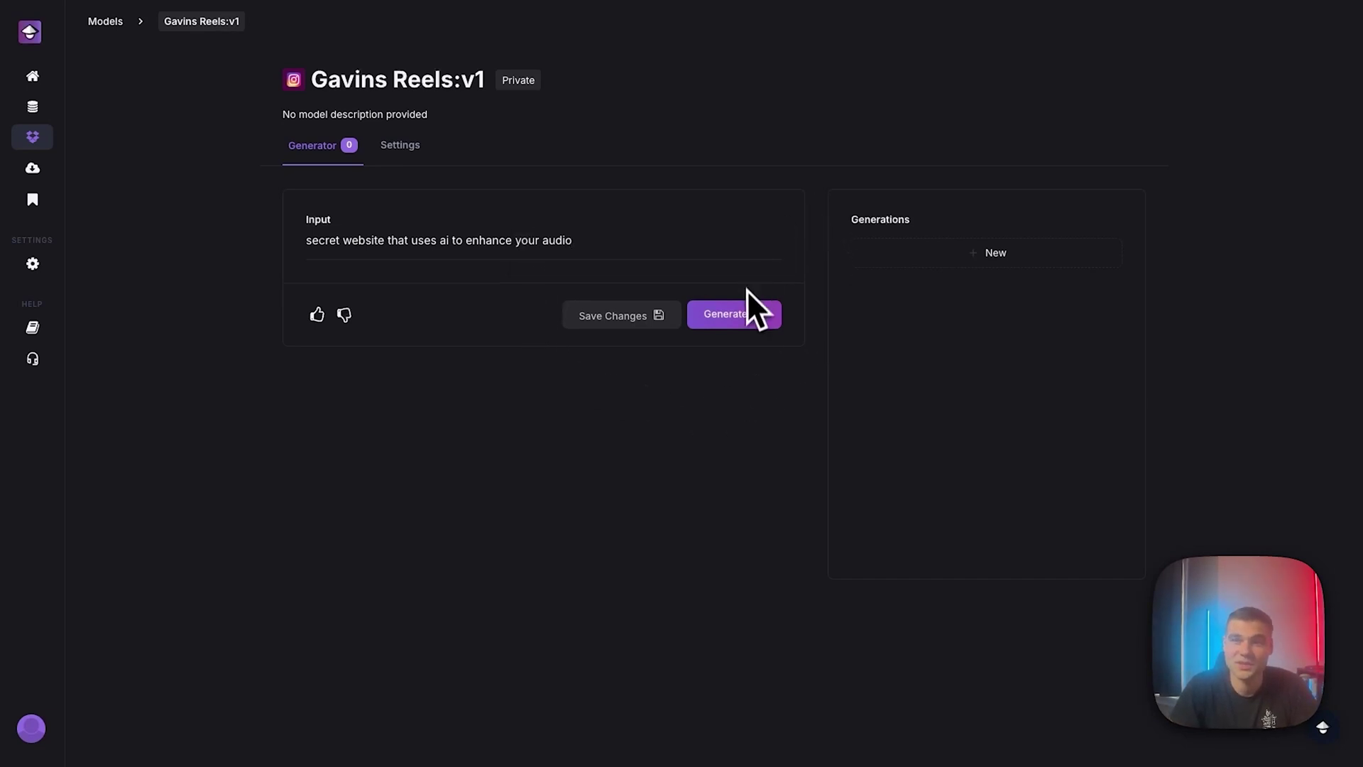
click(742, 319)
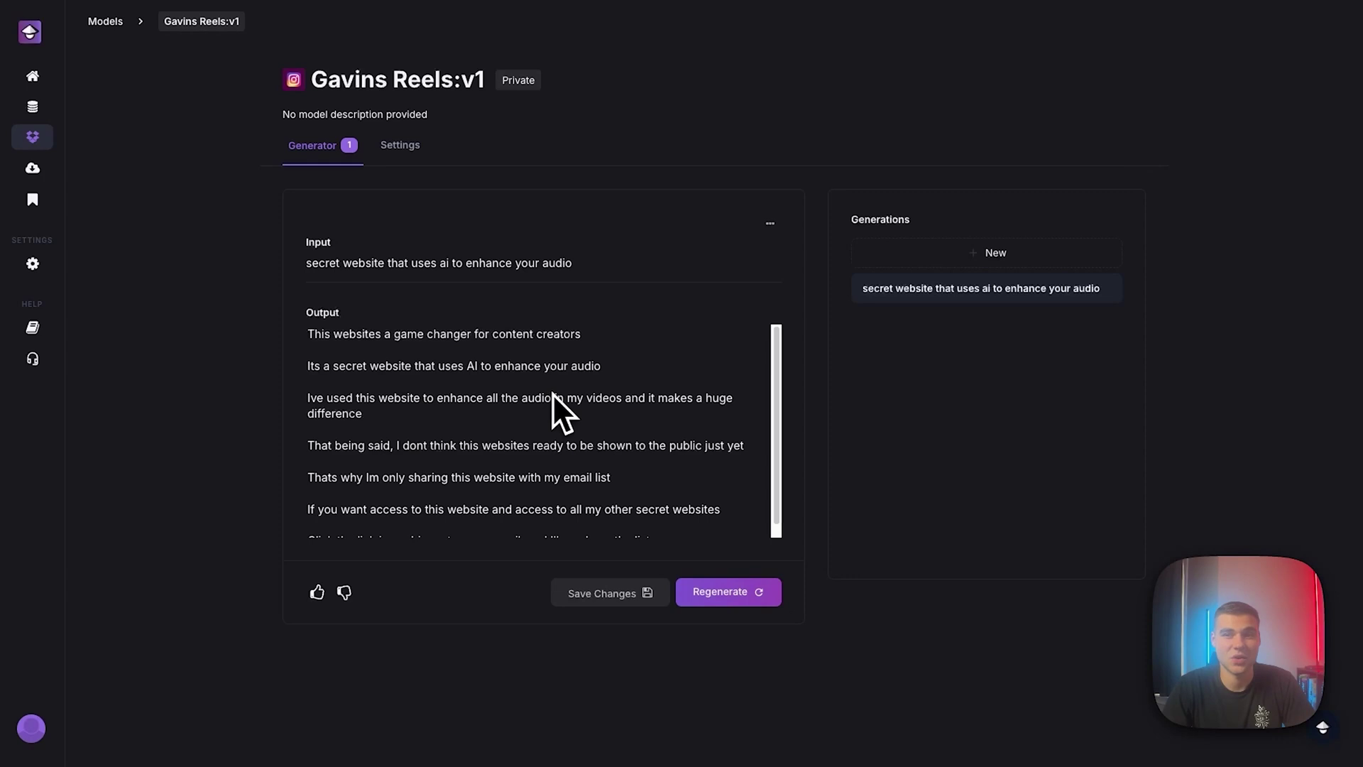
scroll(572, 426, down, 1)
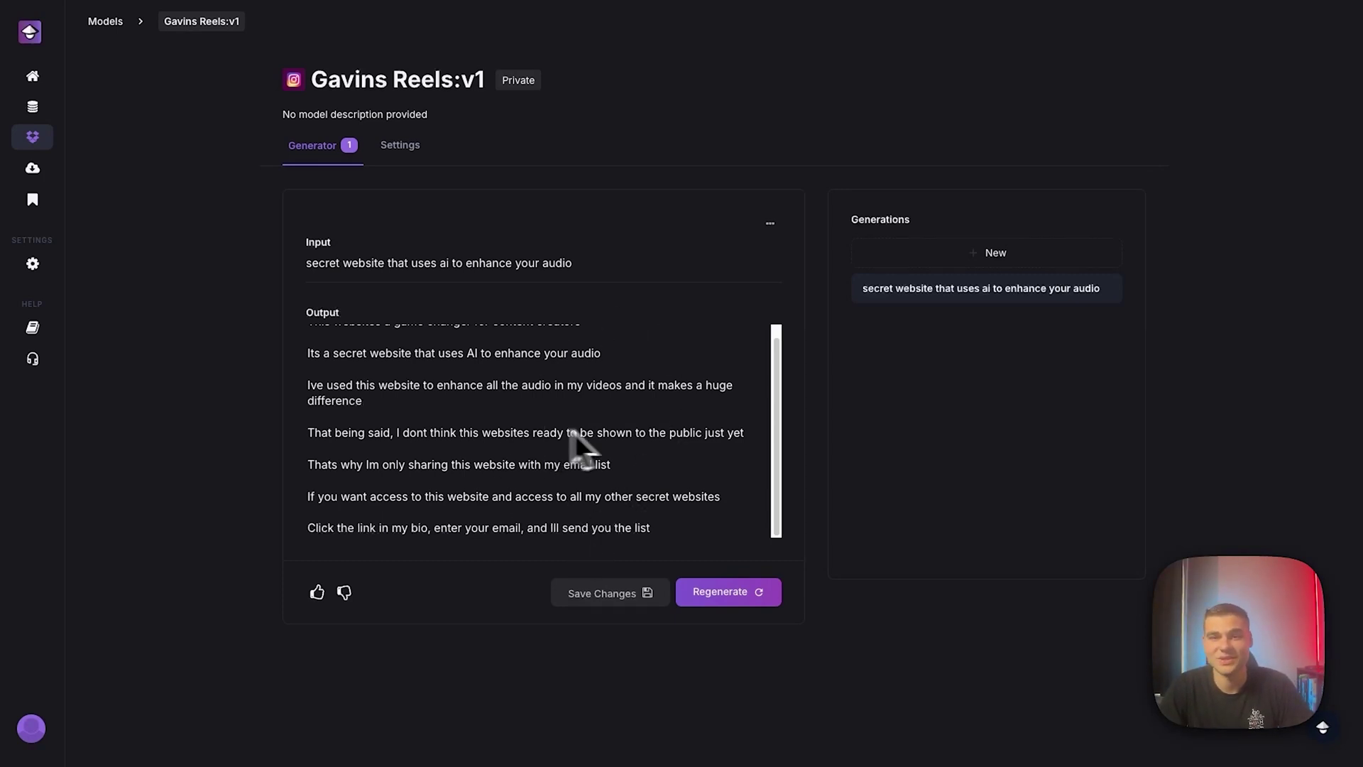
scroll(512, 440, up, 1)
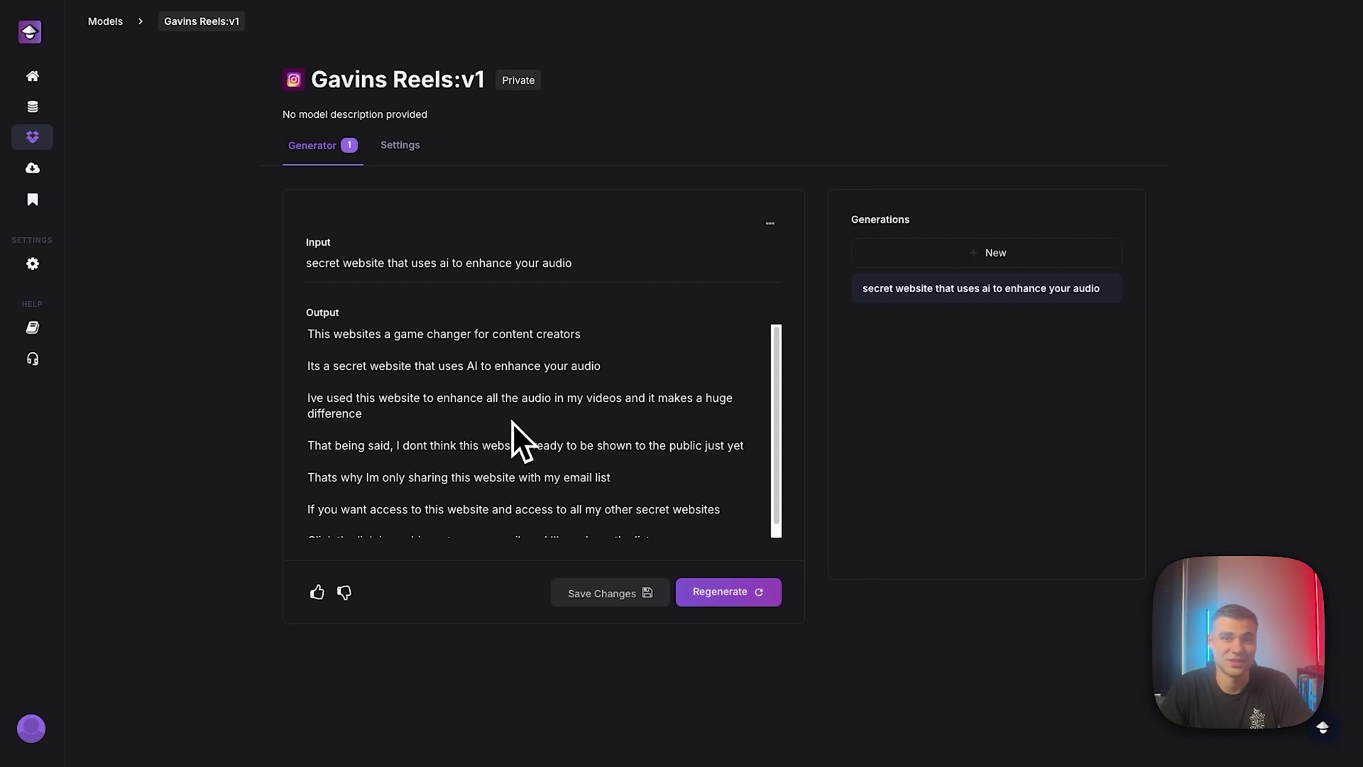
scroll(710, 433, down, 1)
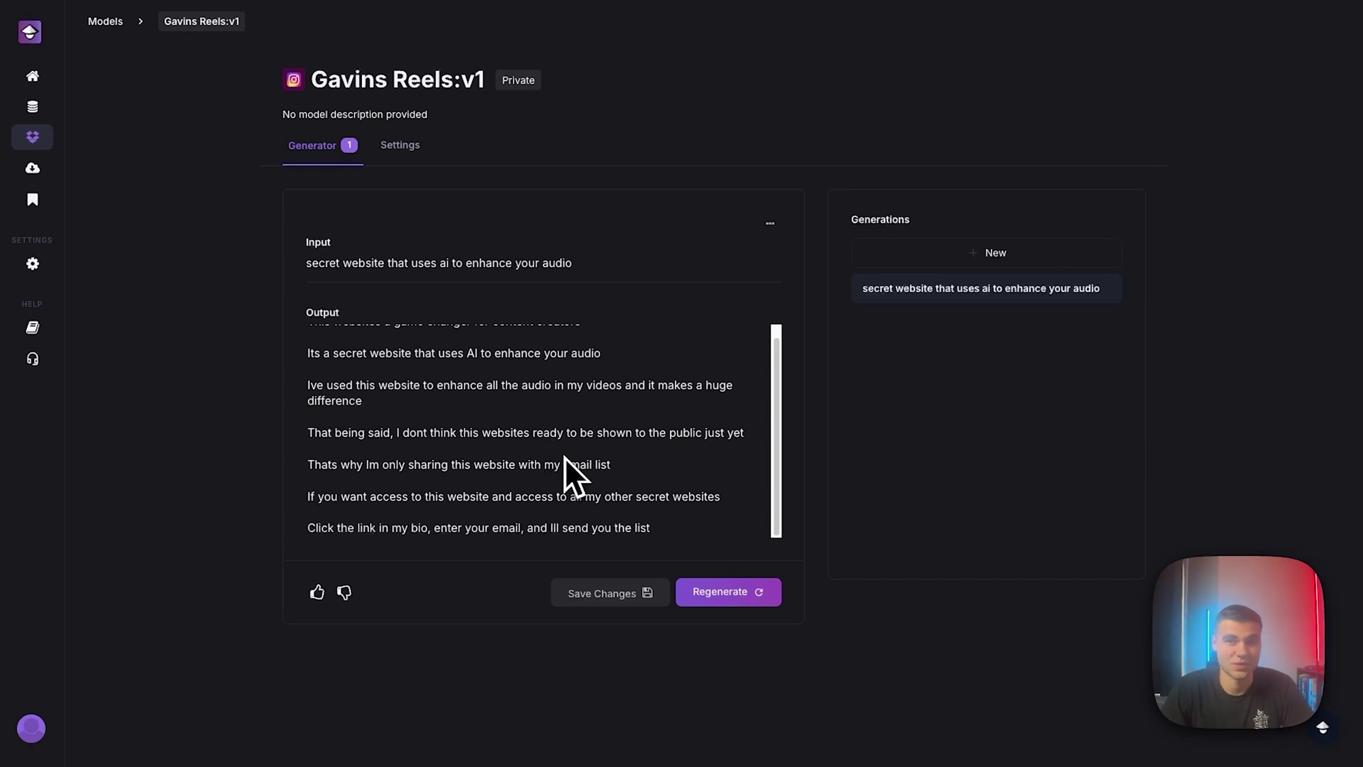
scroll(631, 454, up, 1)
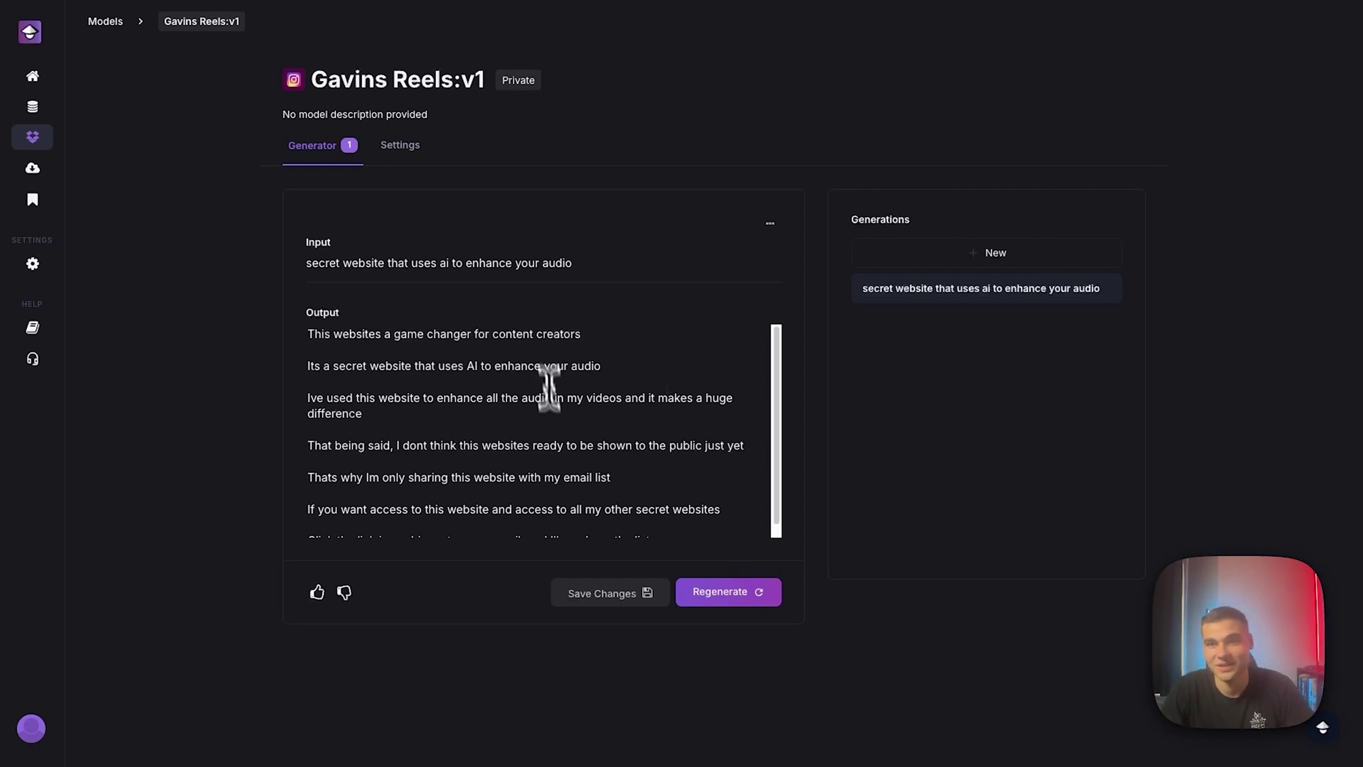
scroll(621, 444, down, 1)
- Select the email-list line, then regenerate a fresh script for the same topic
triple_click(639, 450)
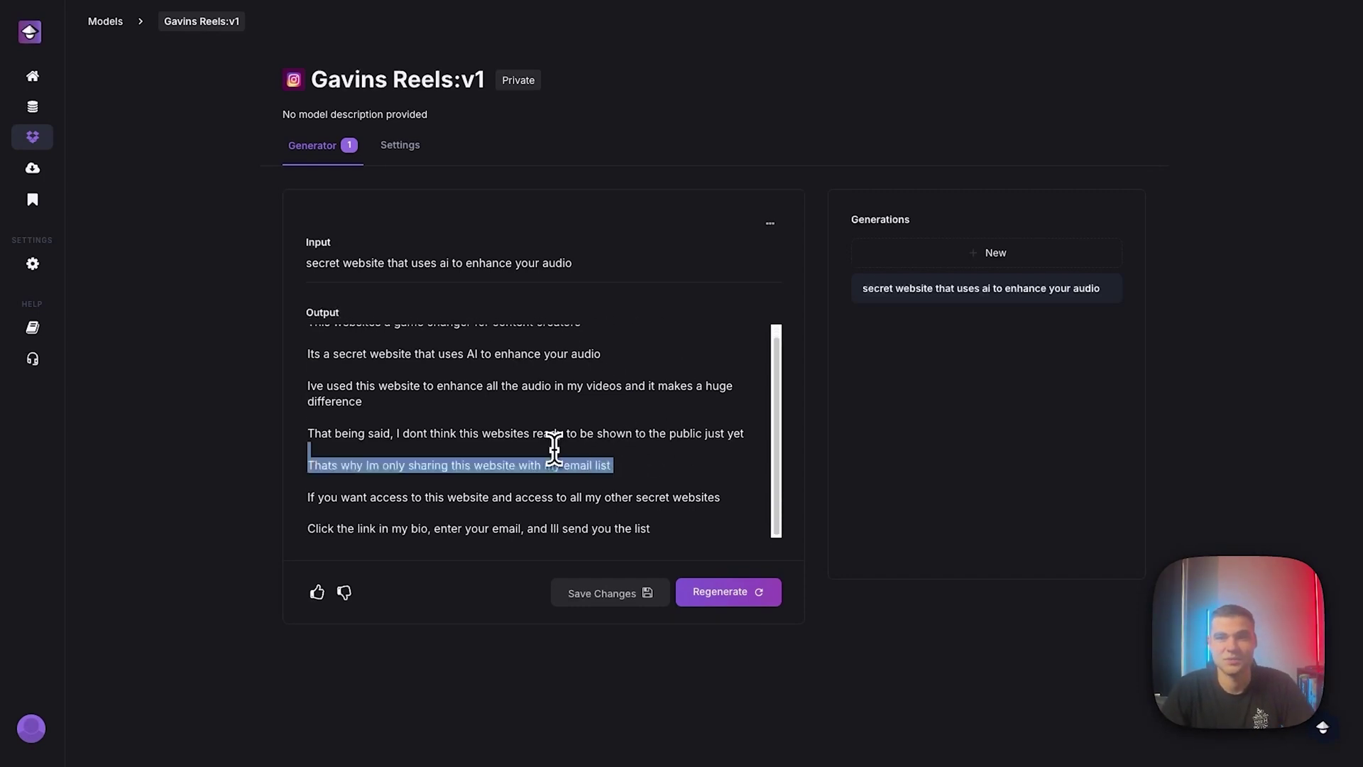
click(622, 469)
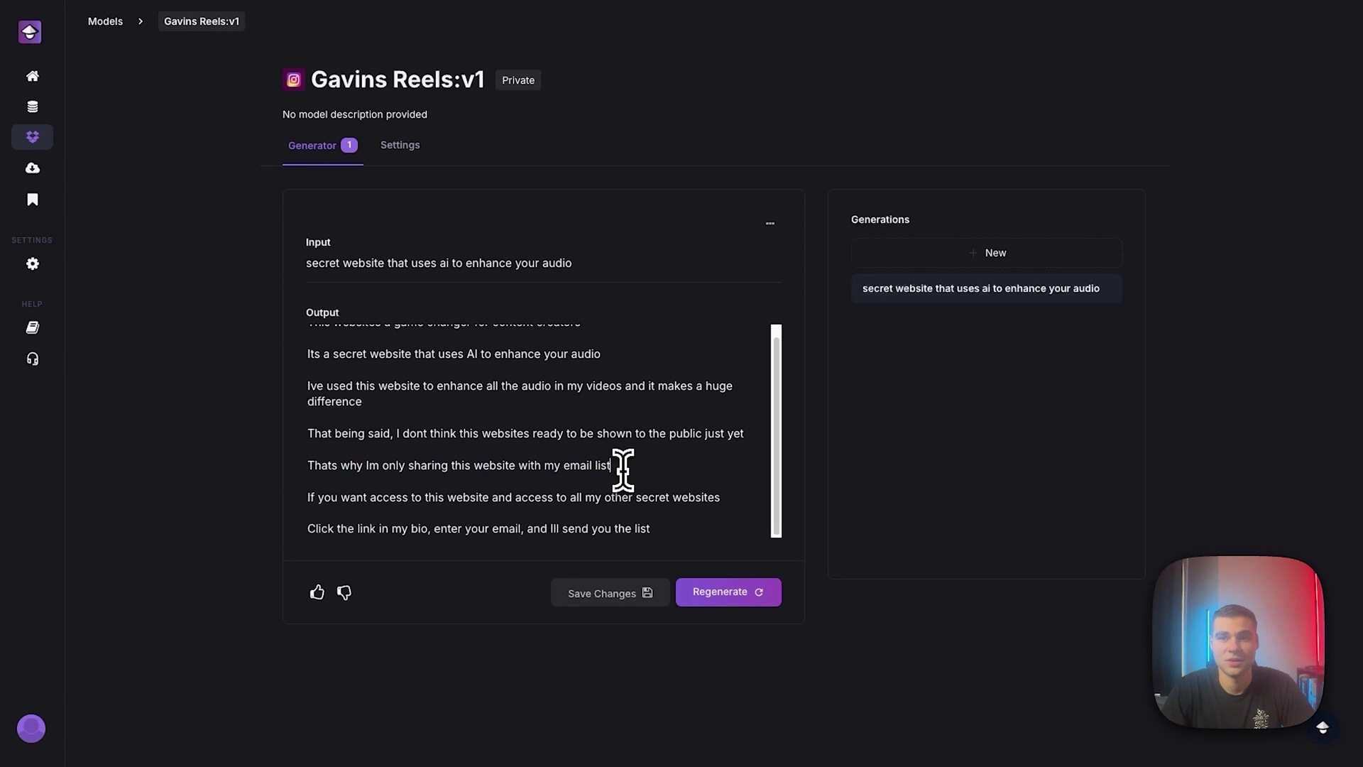
click(761, 602)
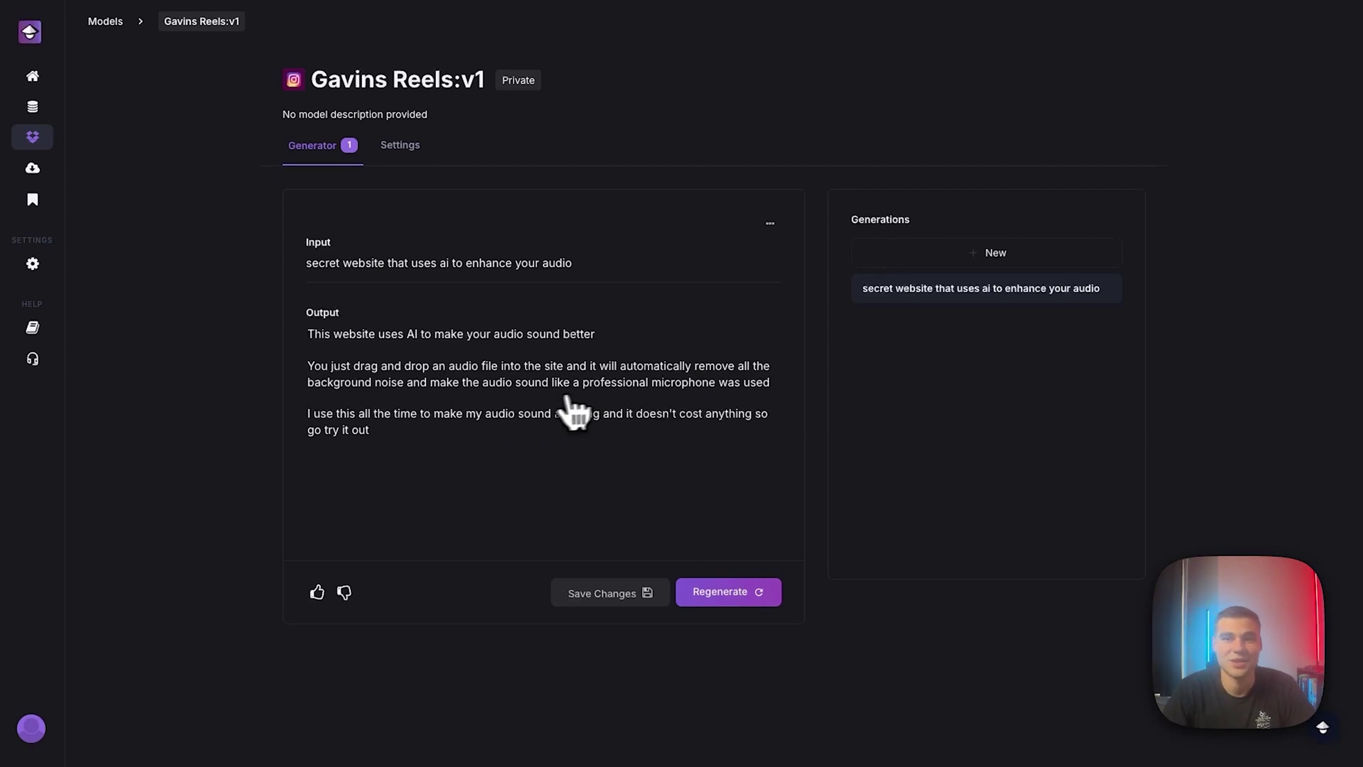
- Add the audio-enhancer script to a dataset, with Gavins Reels as the destination
click(770, 222)
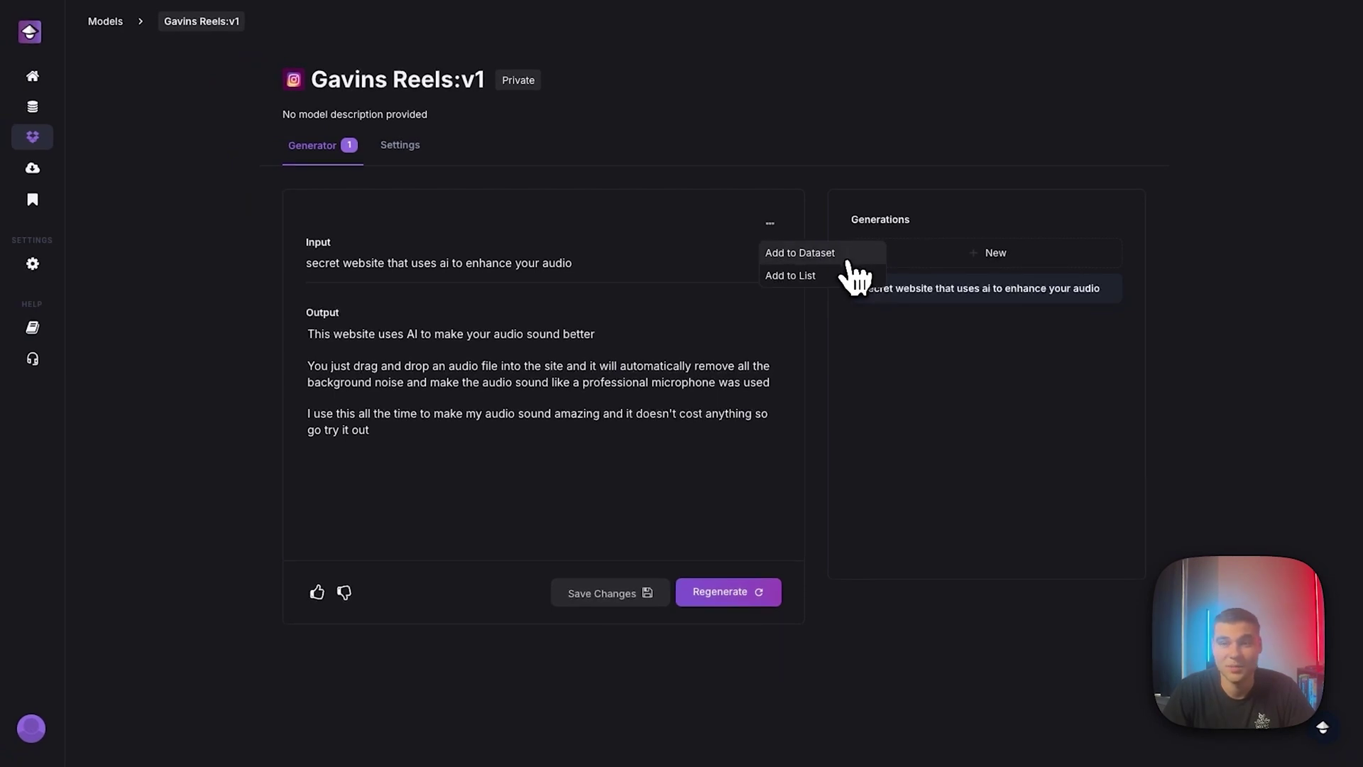
click(850, 261)
- Look through the available datasets for this generation, then cancel adding it to one
click(774, 355)
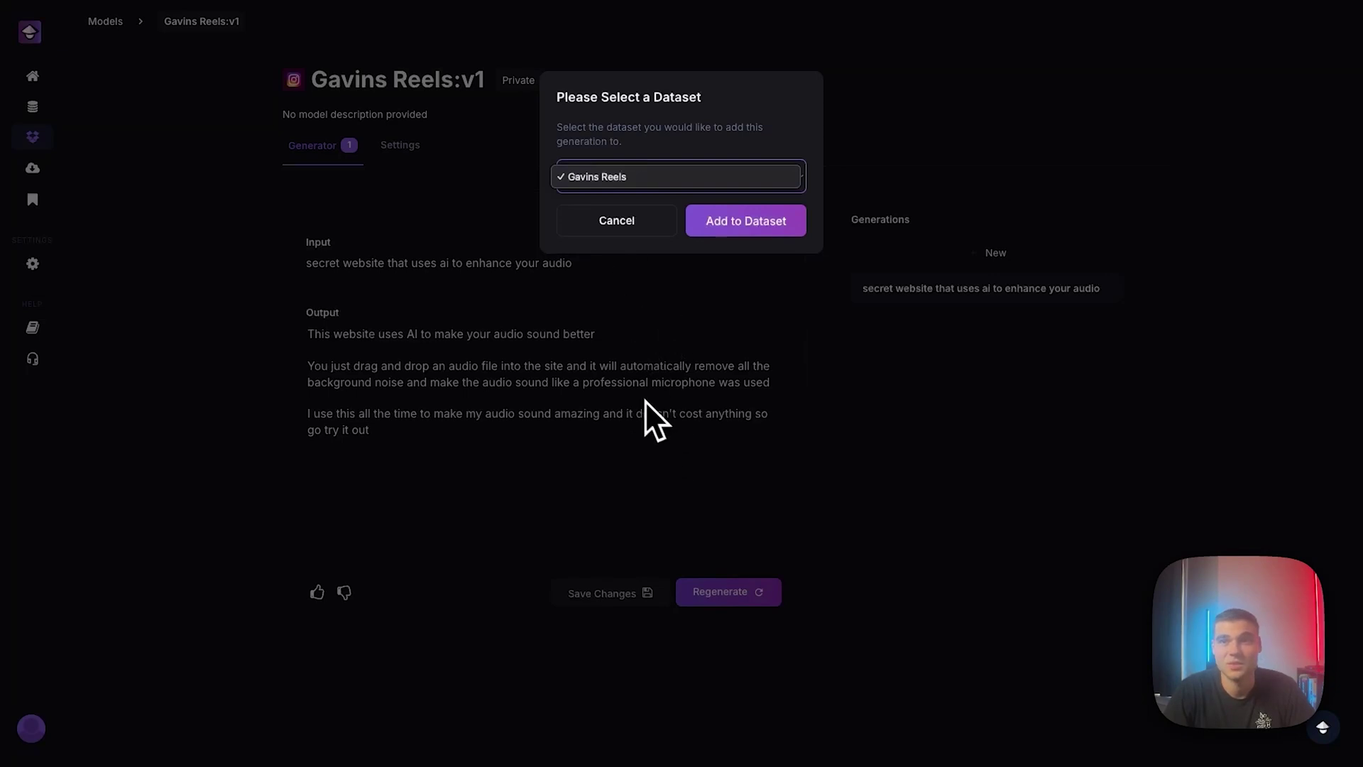
click(643, 309)
click(641, 293)
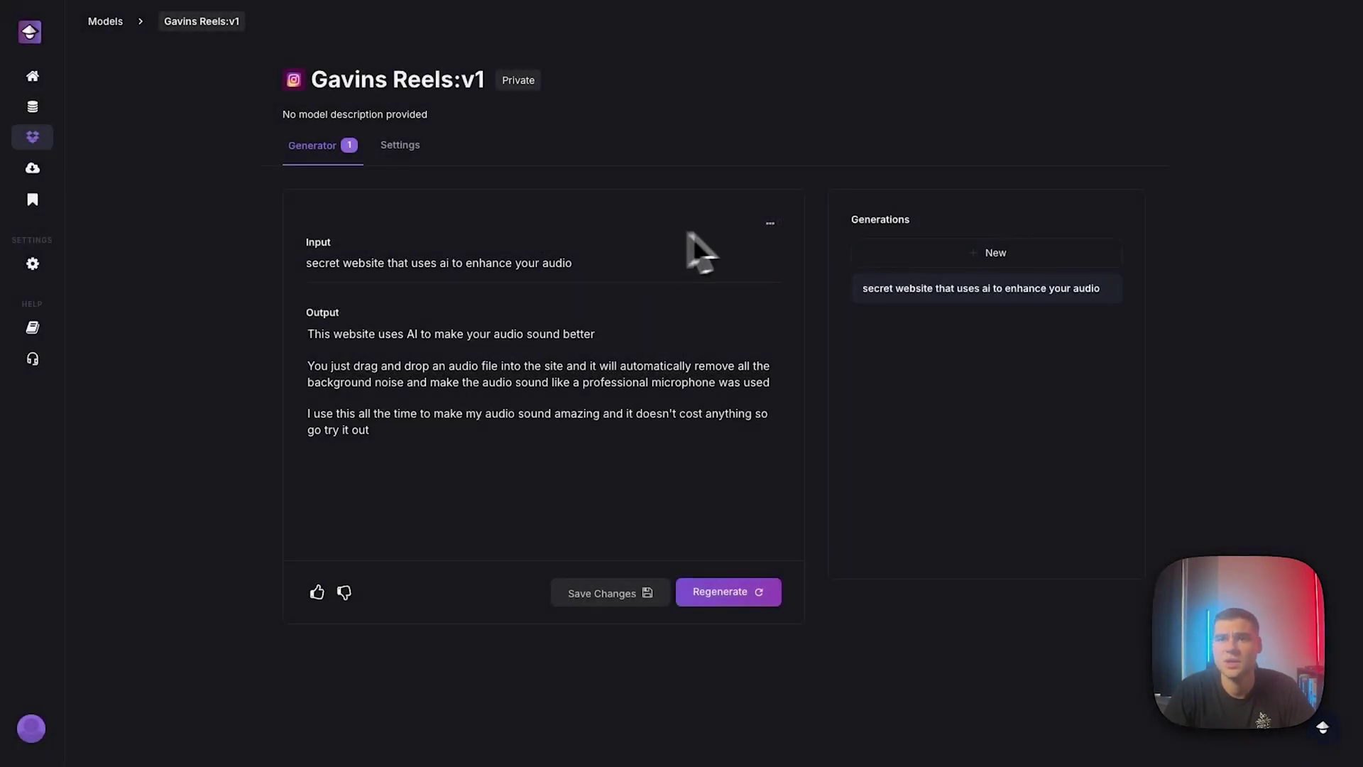
- Try adding the generation to a list, cancel since none exists, and go to Collections
click(771, 225)
click(809, 275)
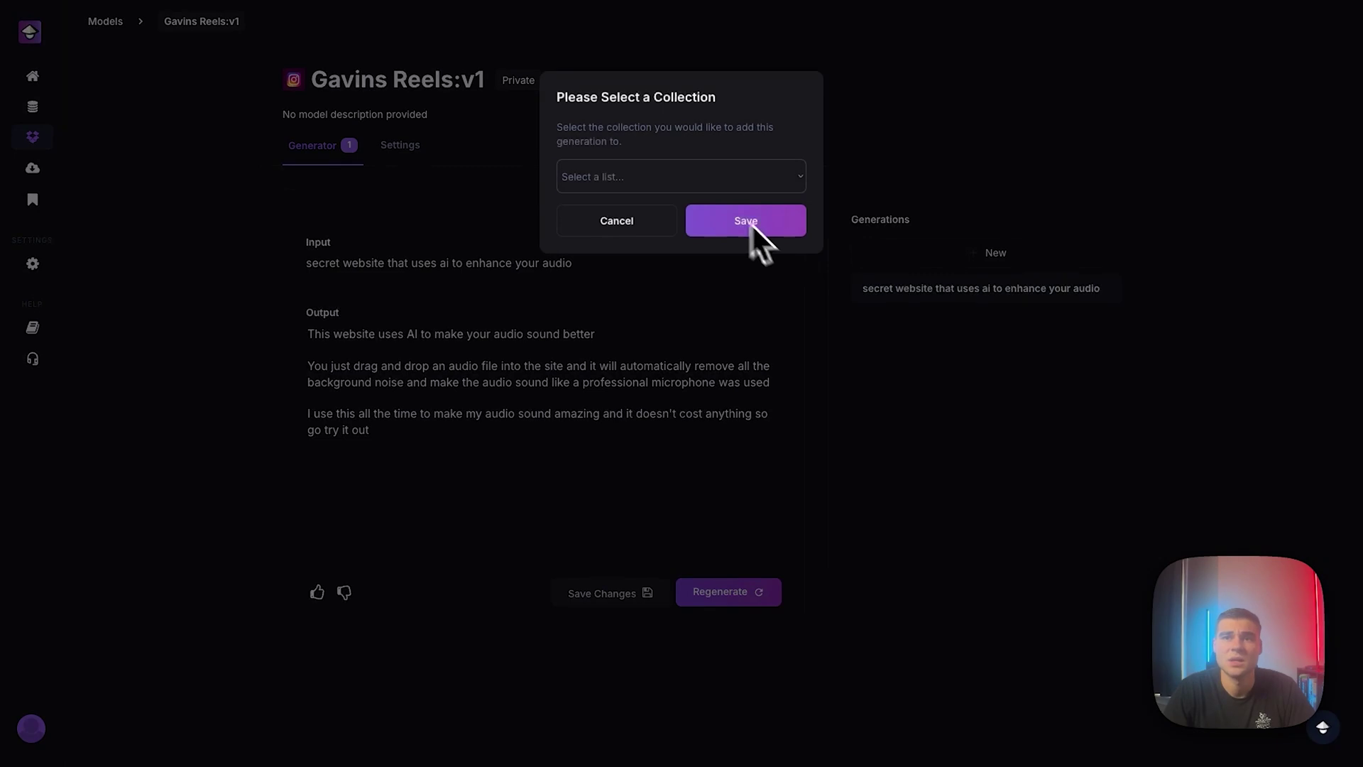
click(560, 226)
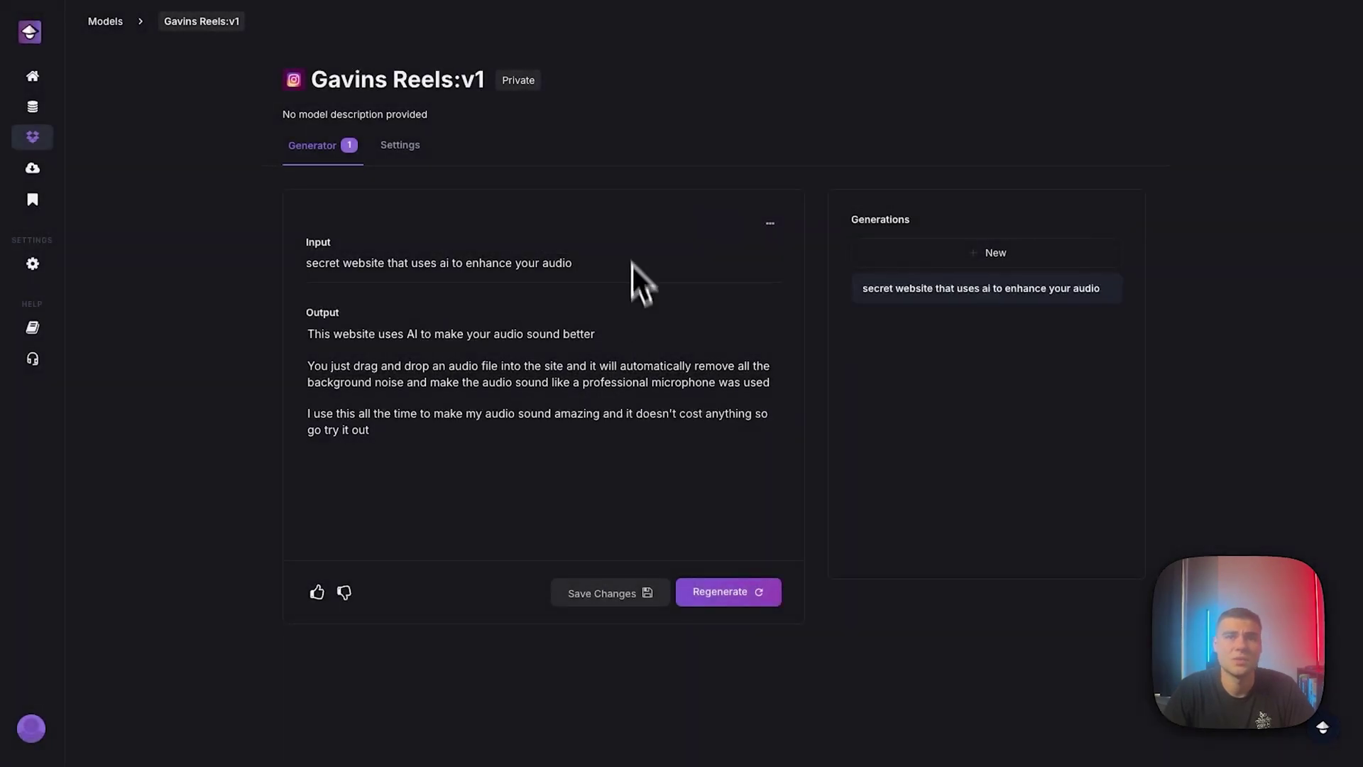
mouse_move(80, 194)
click(42, 204)
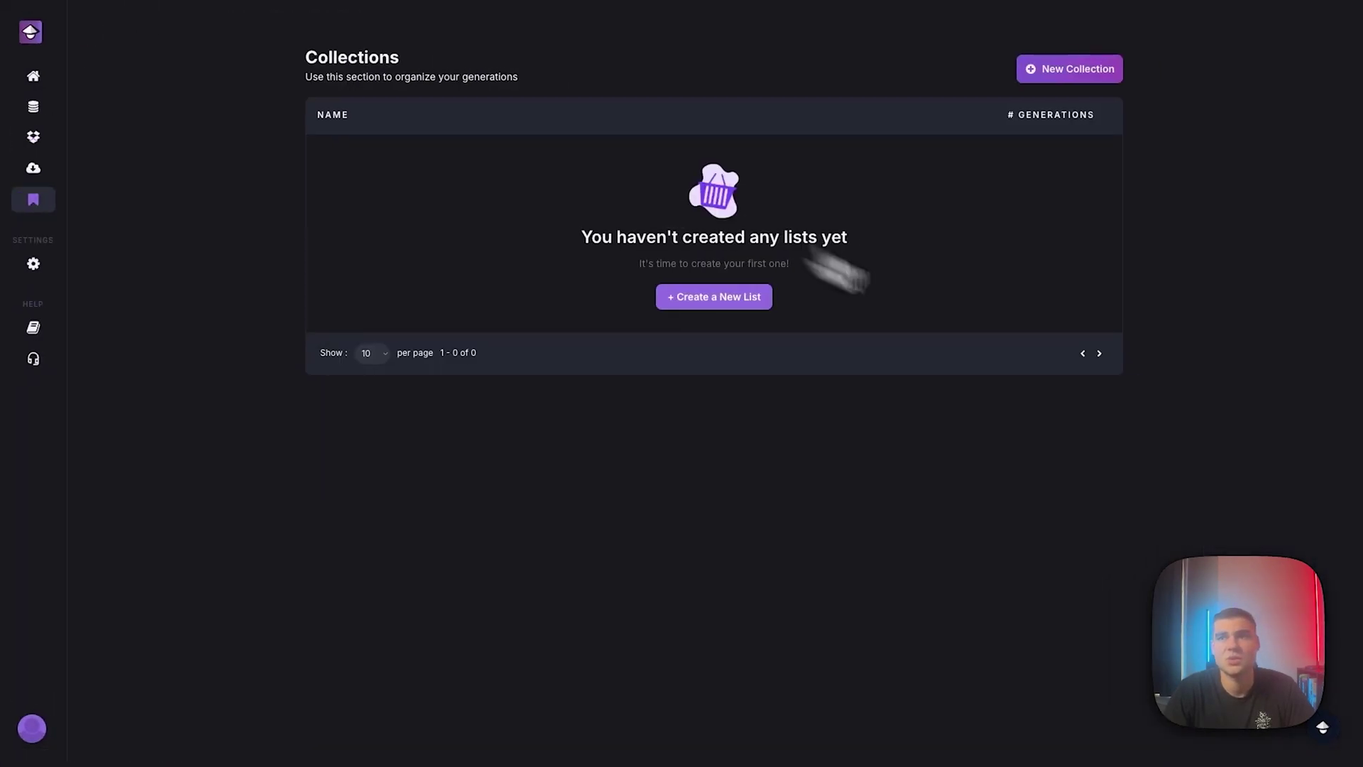
- Create a new collection named 'Short Form Scripts' and open it
click(1055, 79)
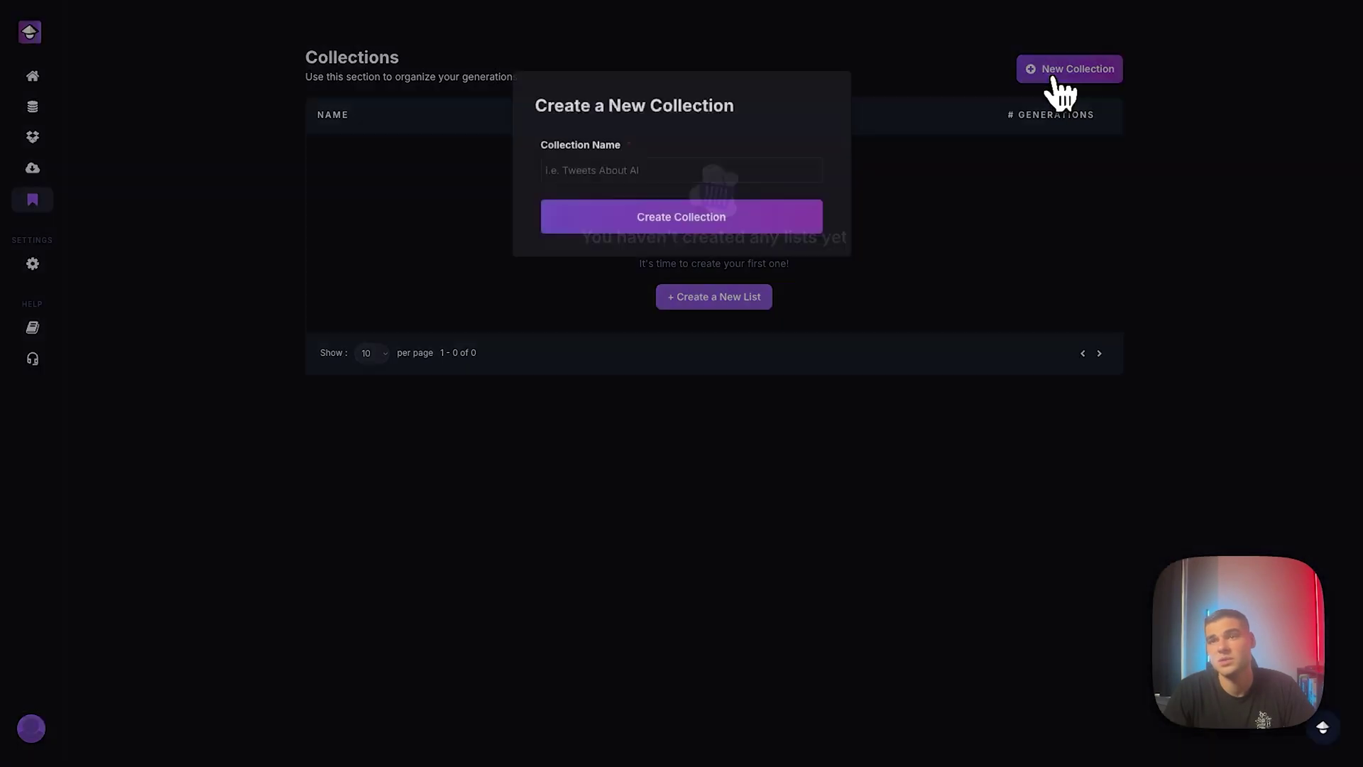
click(711, 168)
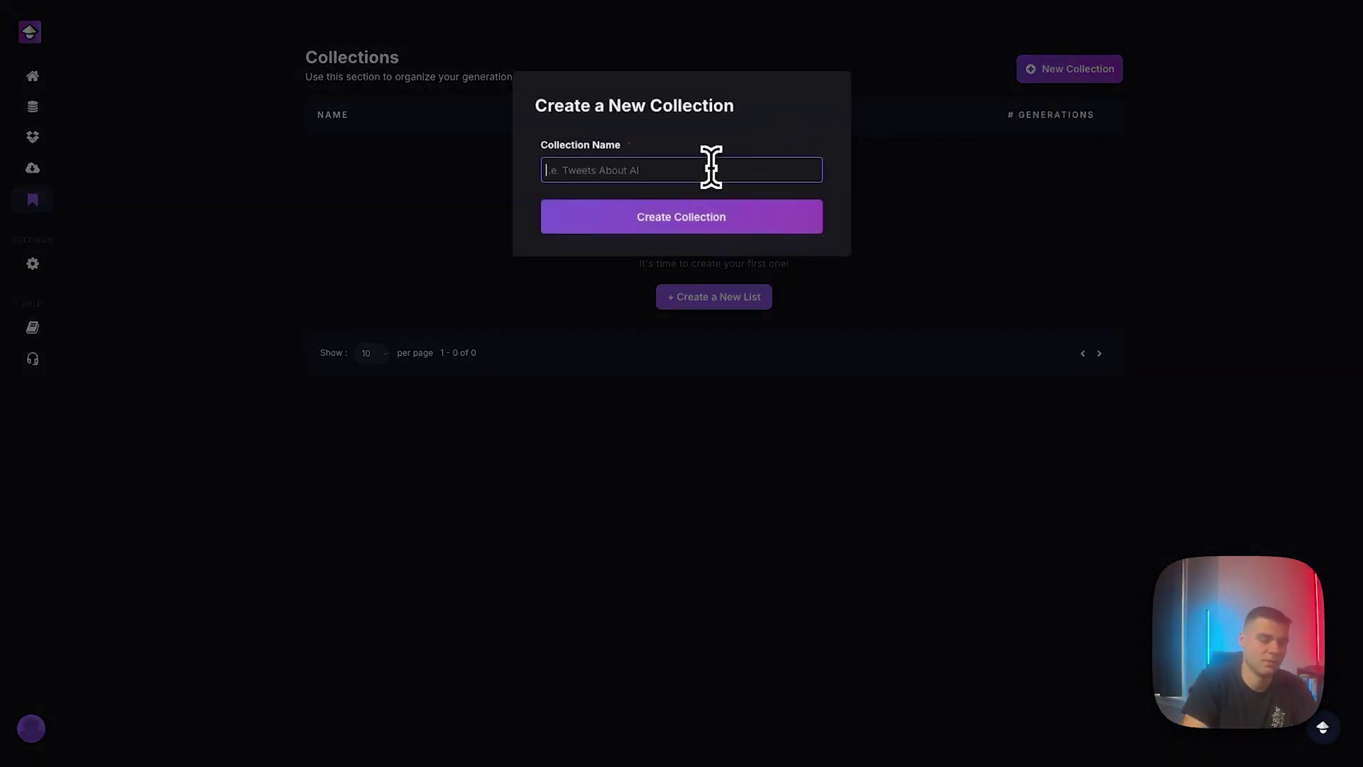
text(Sh)
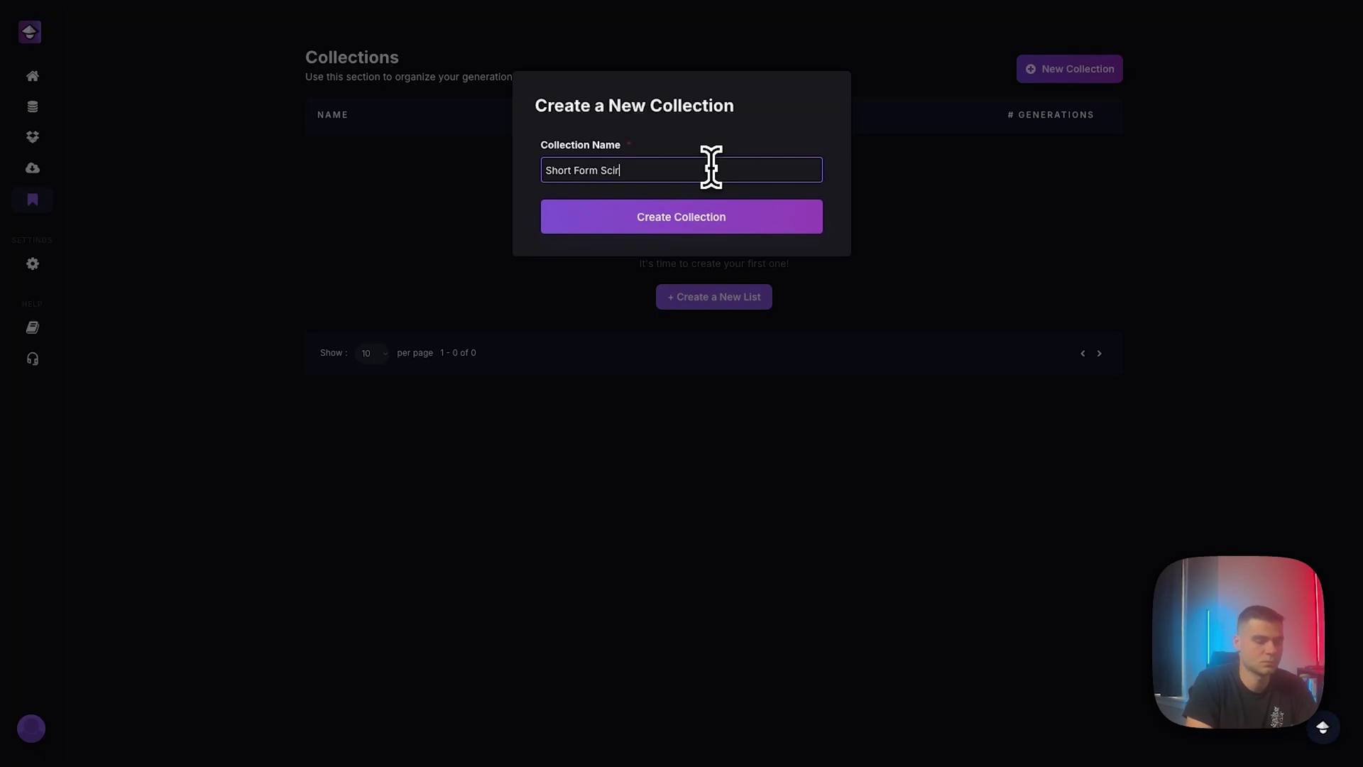
text(ort Form Scripts)
click(742, 226)
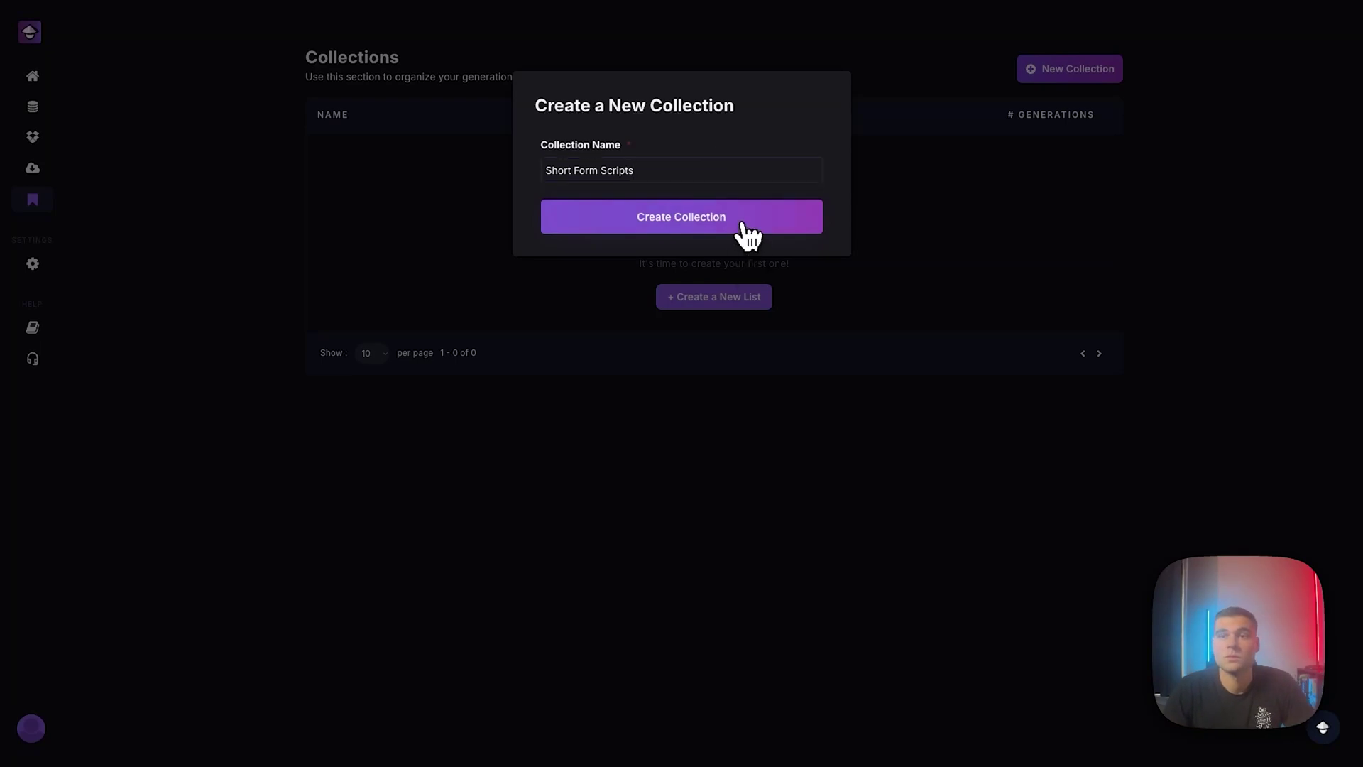
click(509, 151)
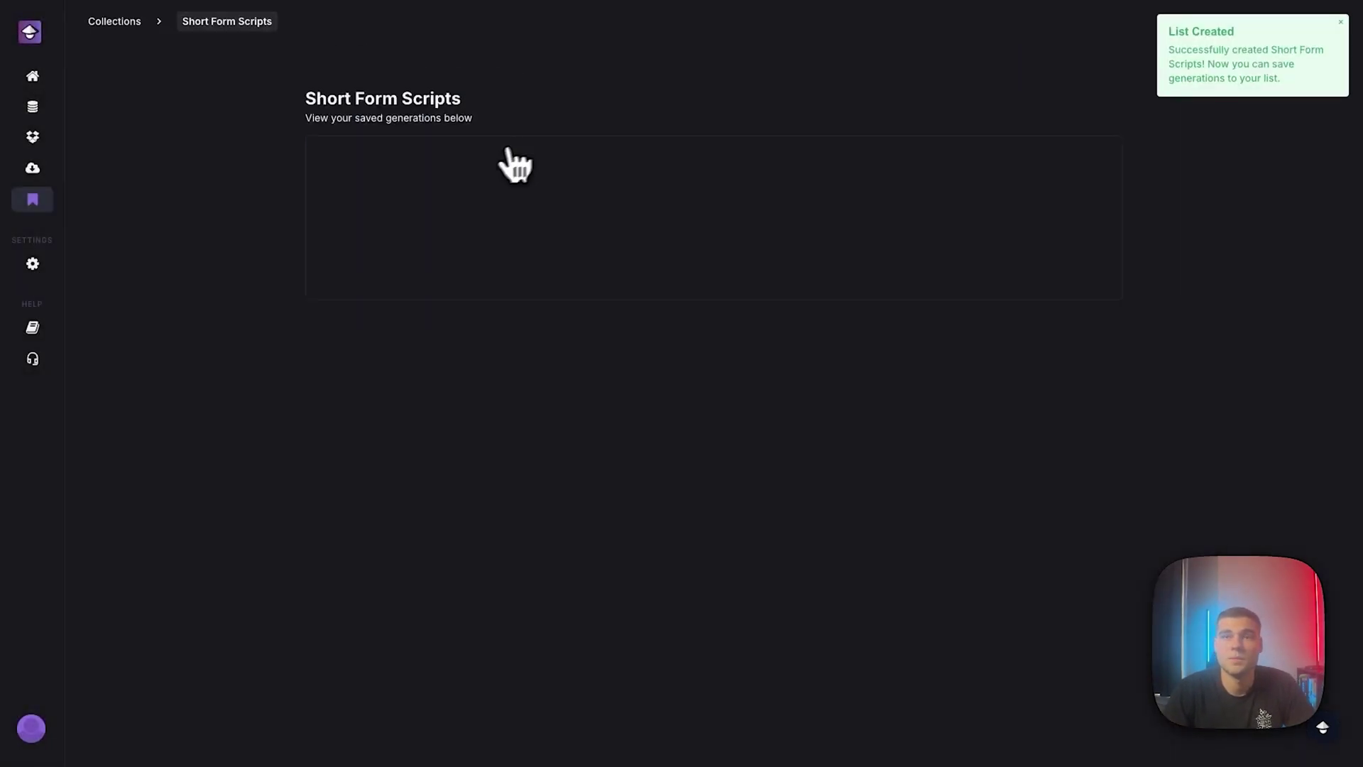
- Save the Gavins Reels:v1 secret-website generation into the Short Form Scripts list
mouse_move(66, 173)
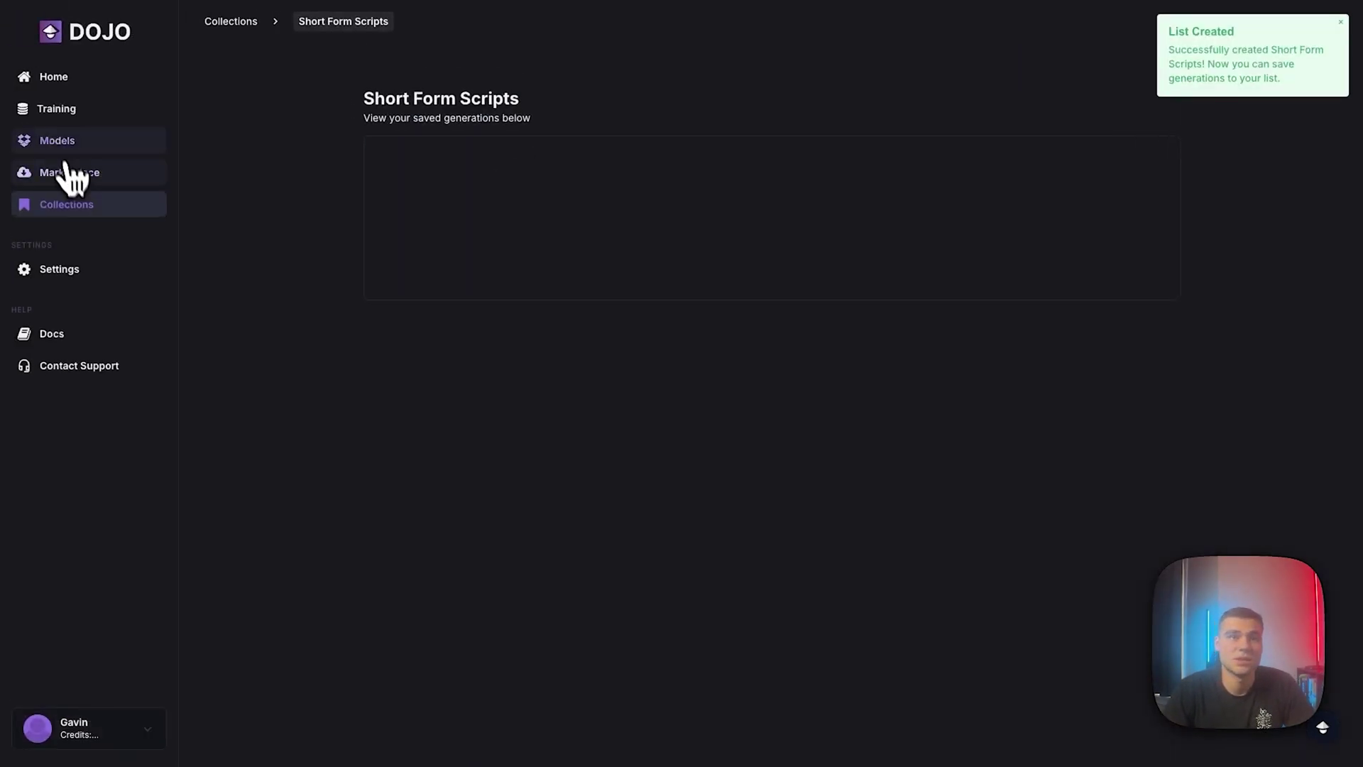
click(66, 113)
click(60, 139)
click(497, 205)
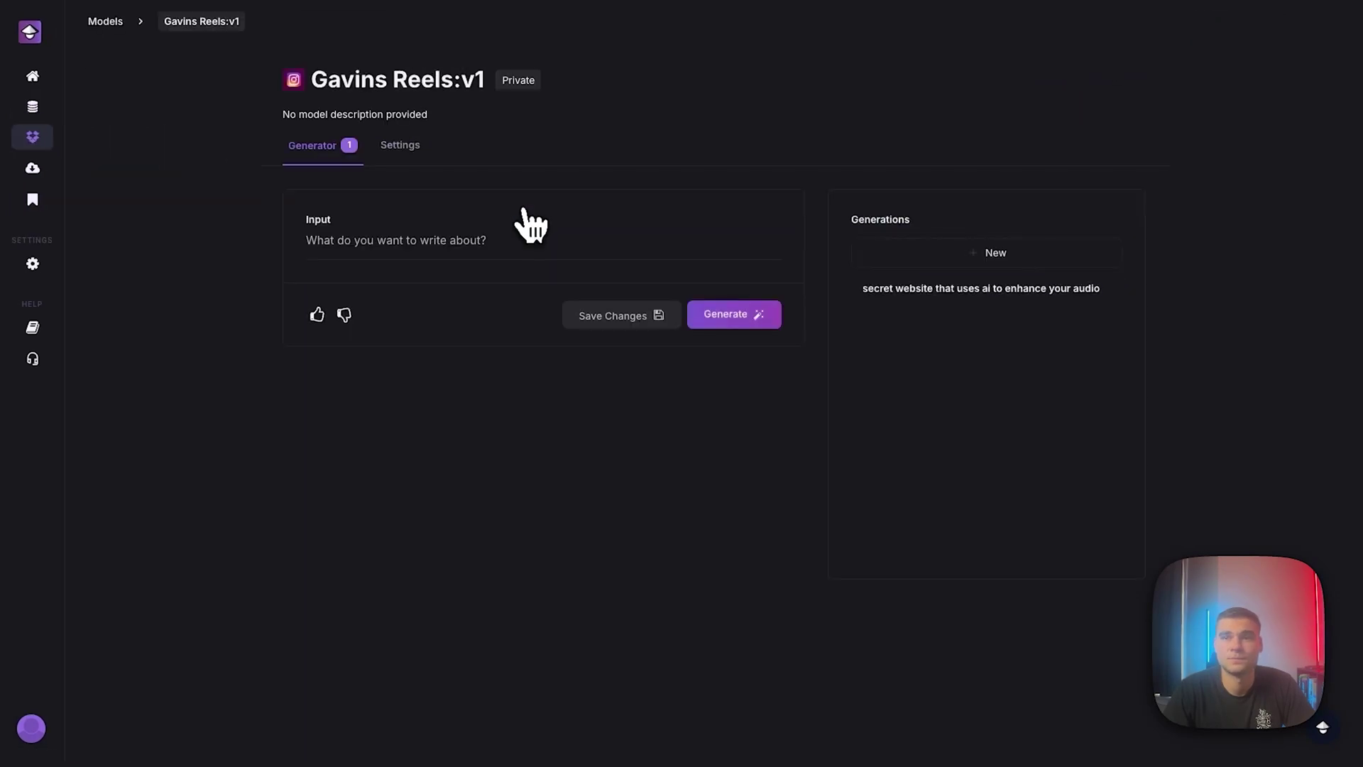
click(941, 293)
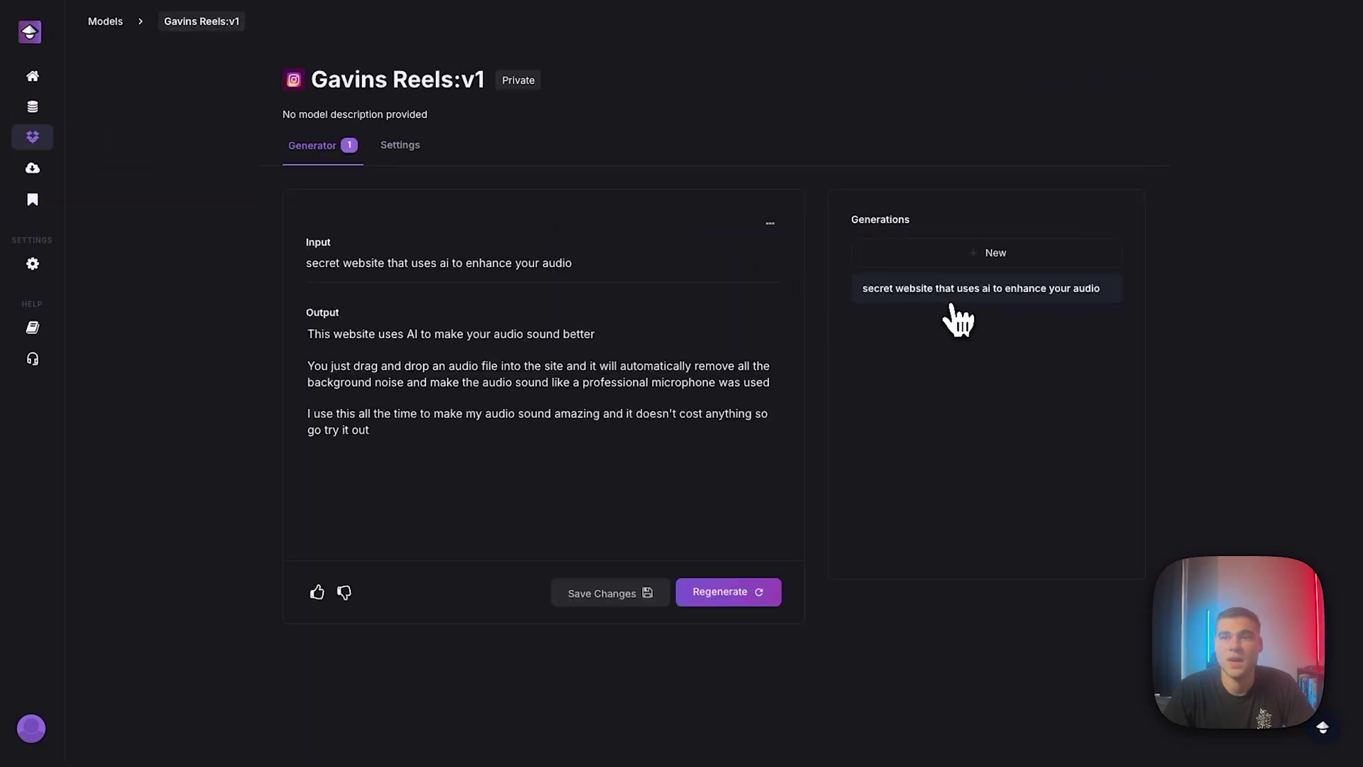
click(769, 224)
click(800, 276)
click(732, 183)
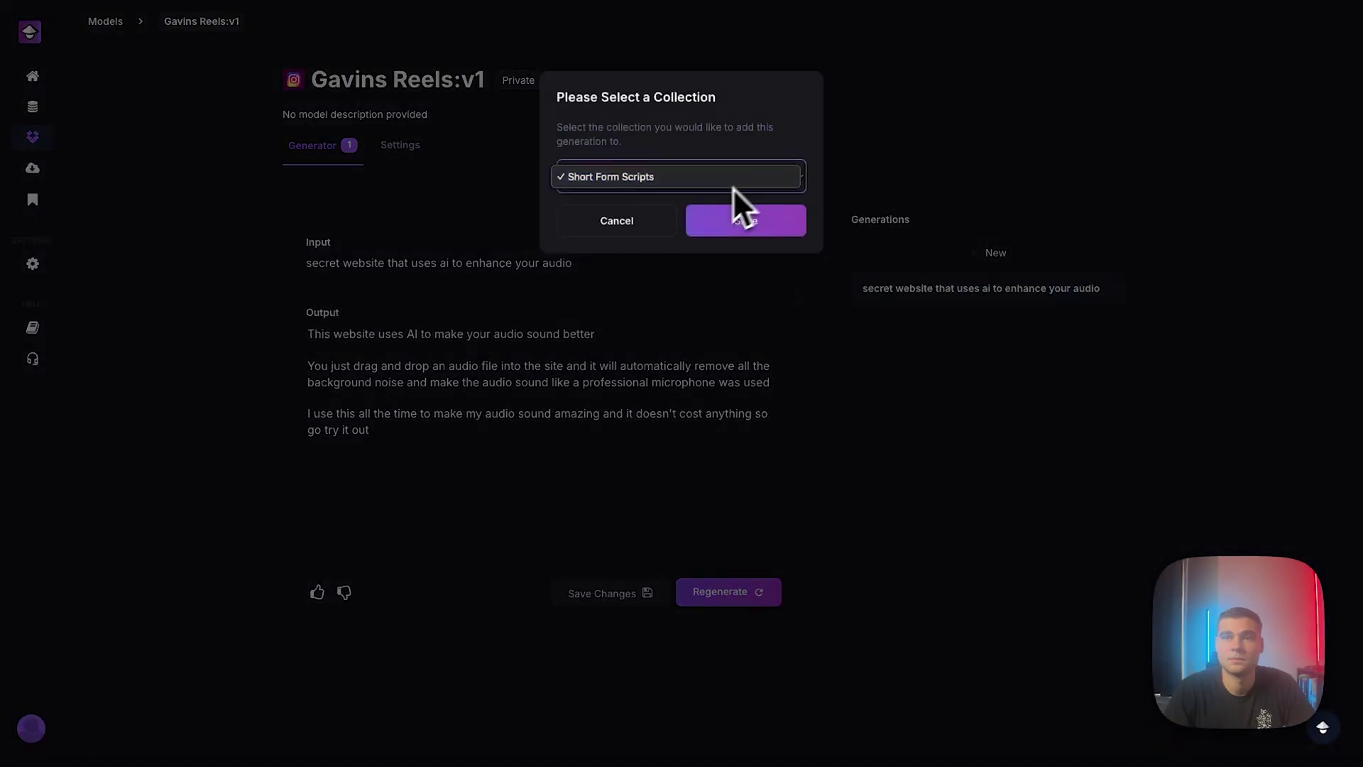
click(717, 178)
click(779, 229)
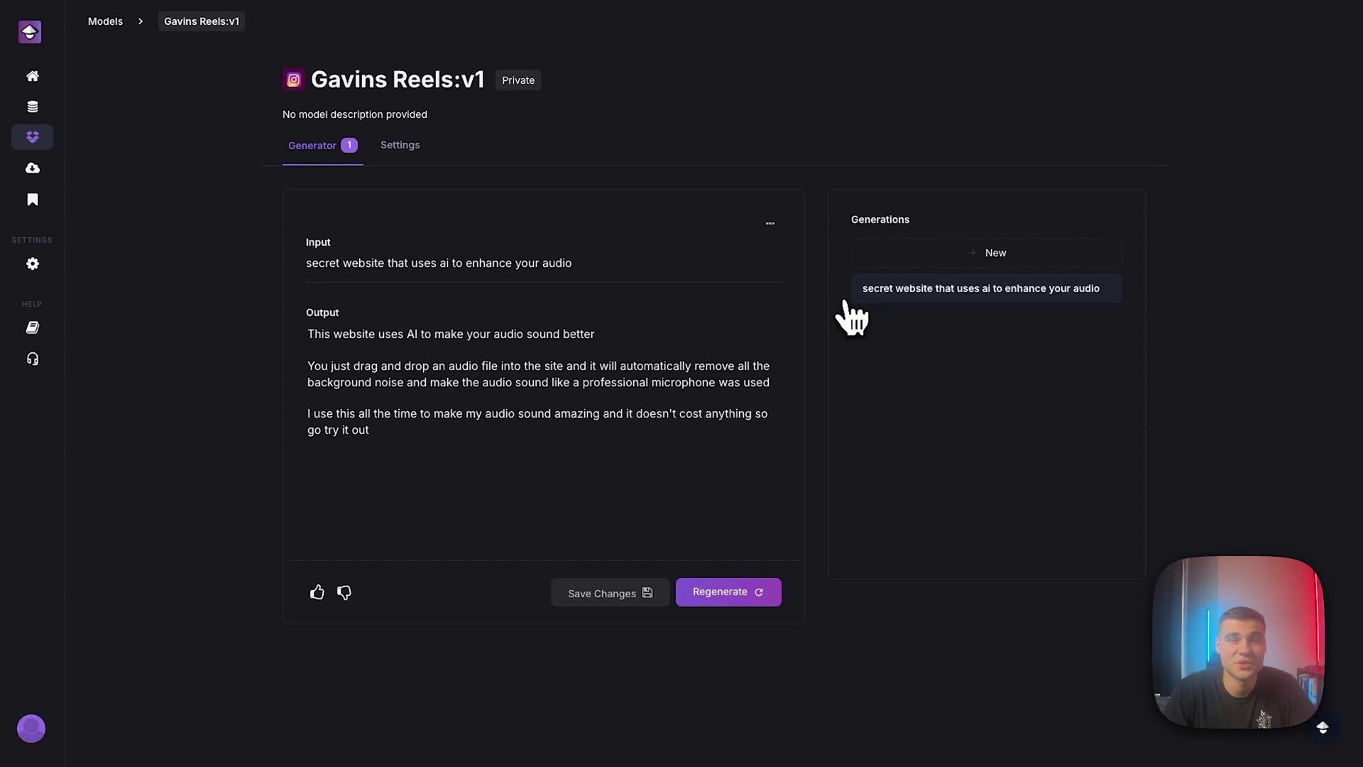
- In Gavins Reels:v1 settings, raise the temperature from 0.7 to 1 and save
click(399, 147)
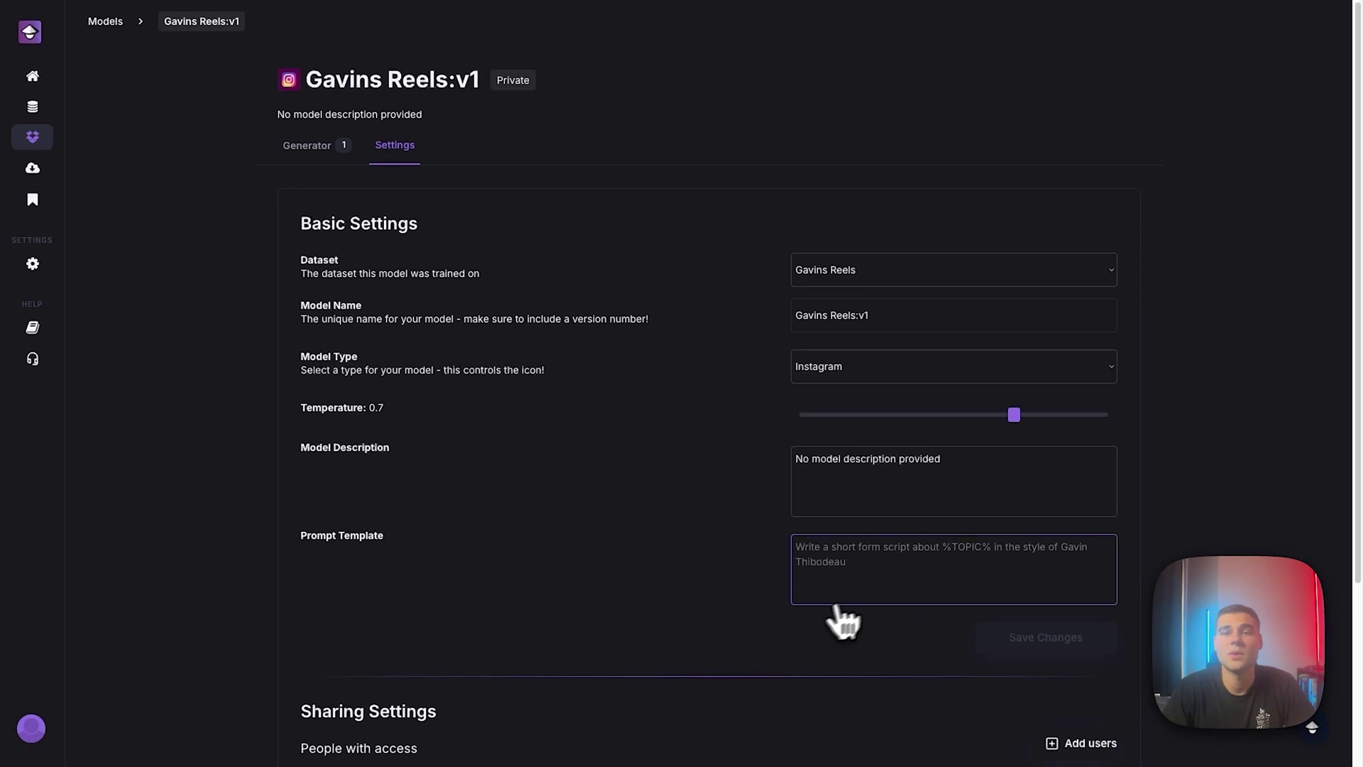
click(824, 478)
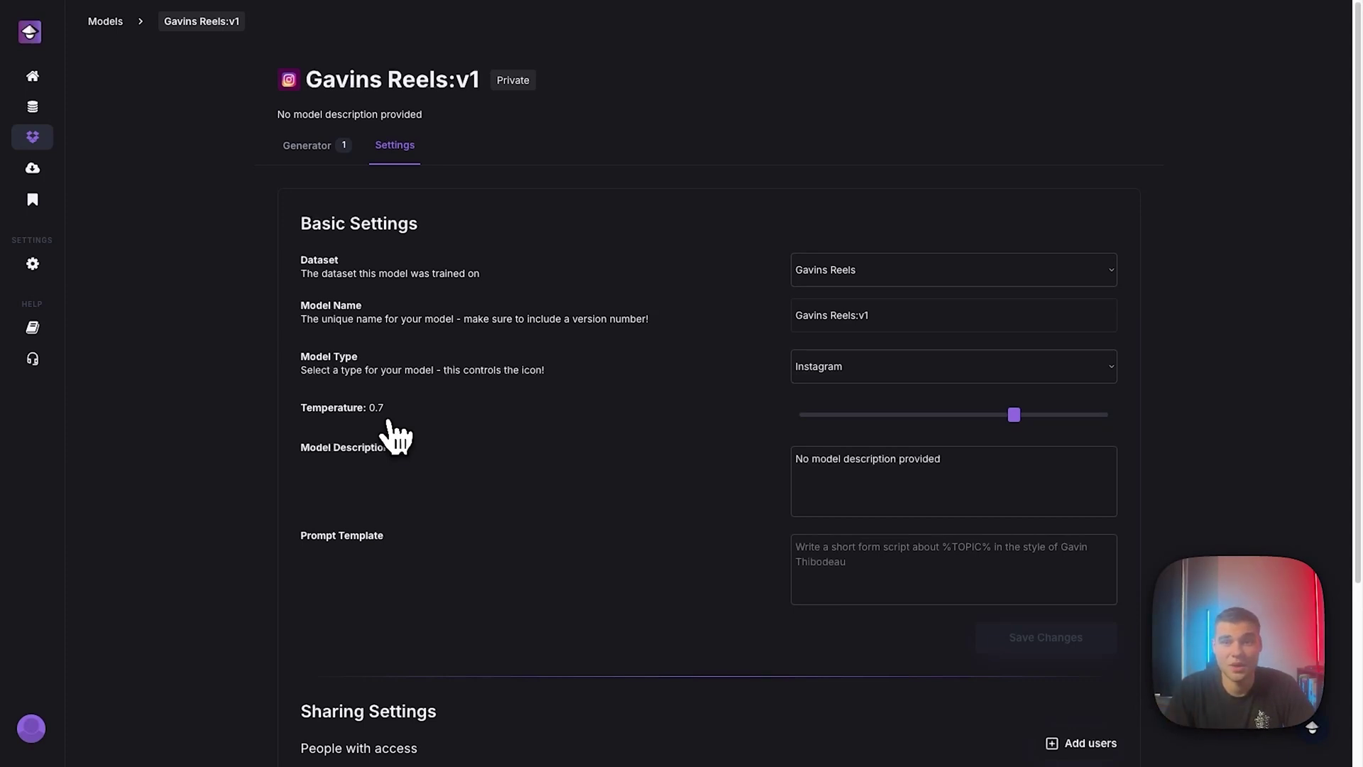
drag(1016, 416, 1126, 433)
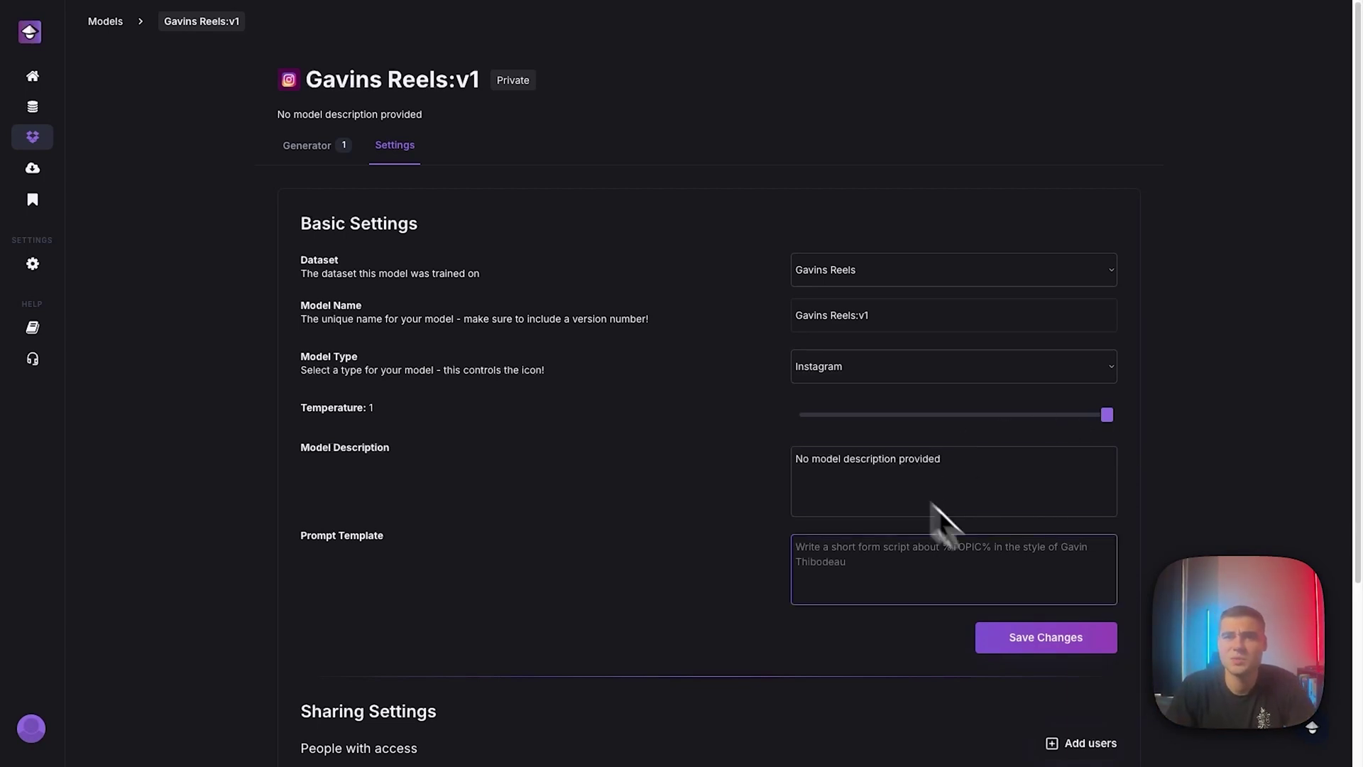
click(1023, 643)
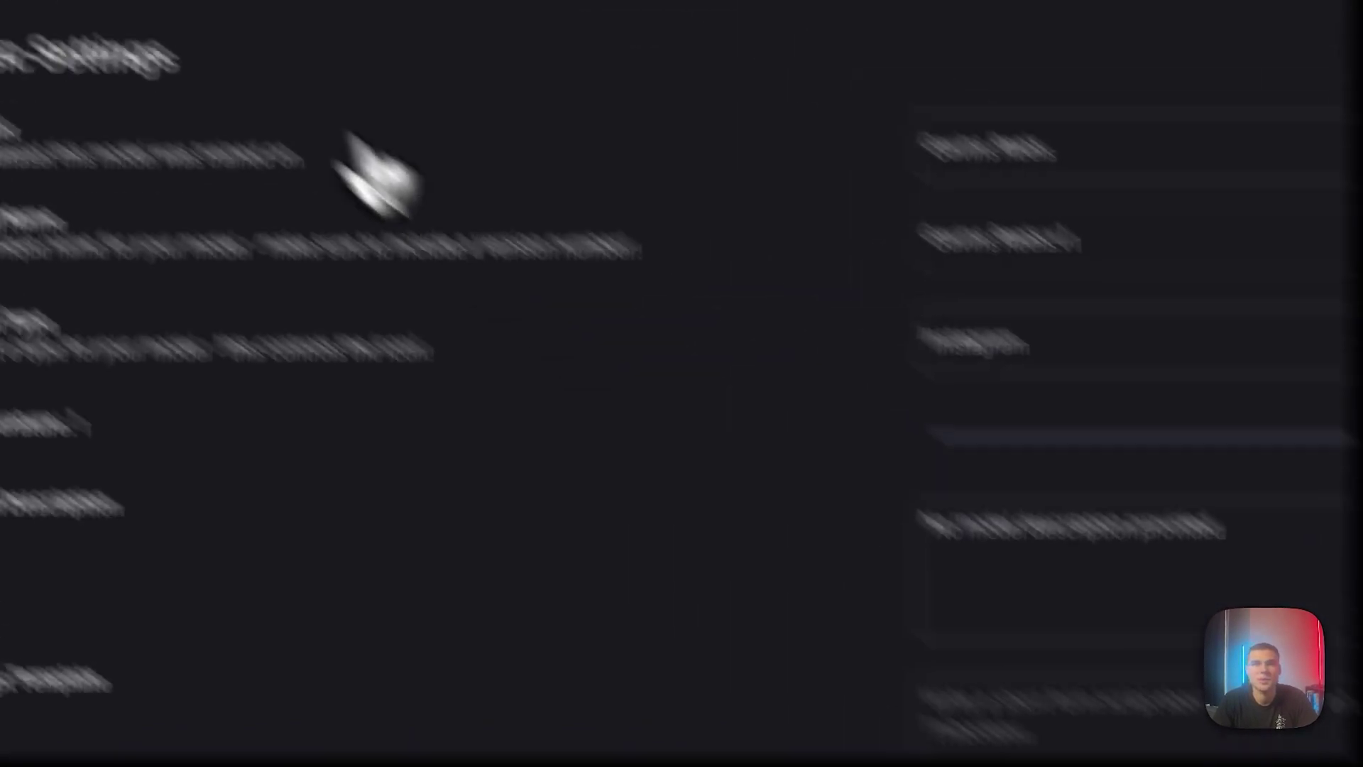
- Regenerate the reel script at temperature 1 and review the longer 'better audio' output
click(341, 178)
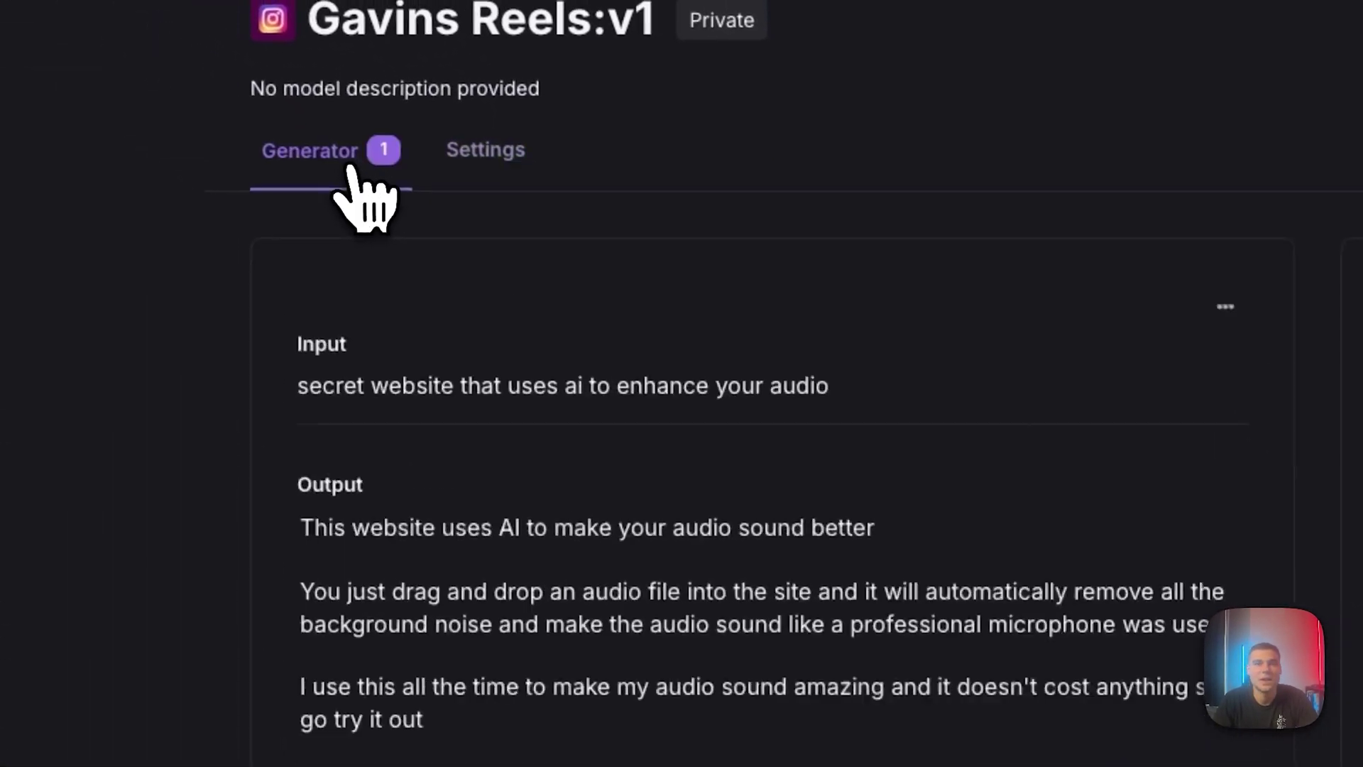
click(1034, 602)
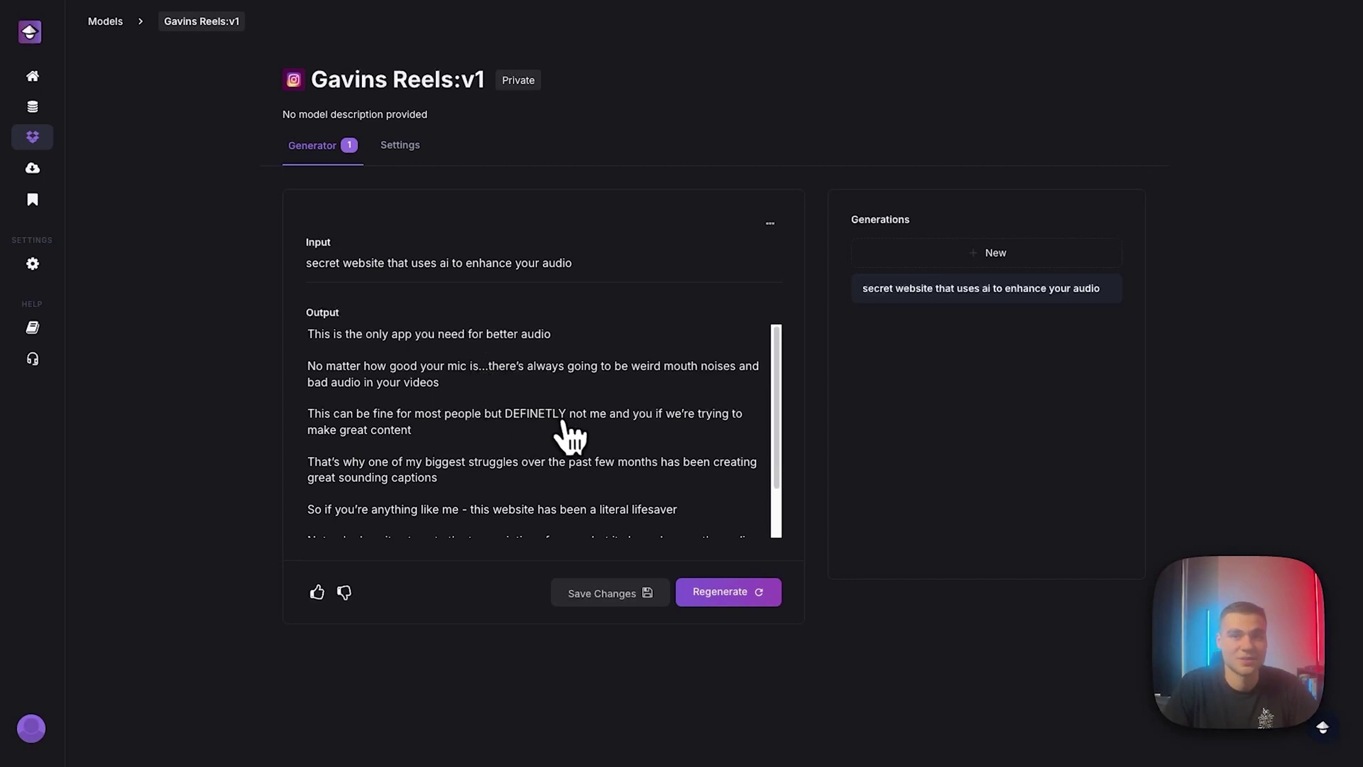
scroll(610, 440, down, 2)
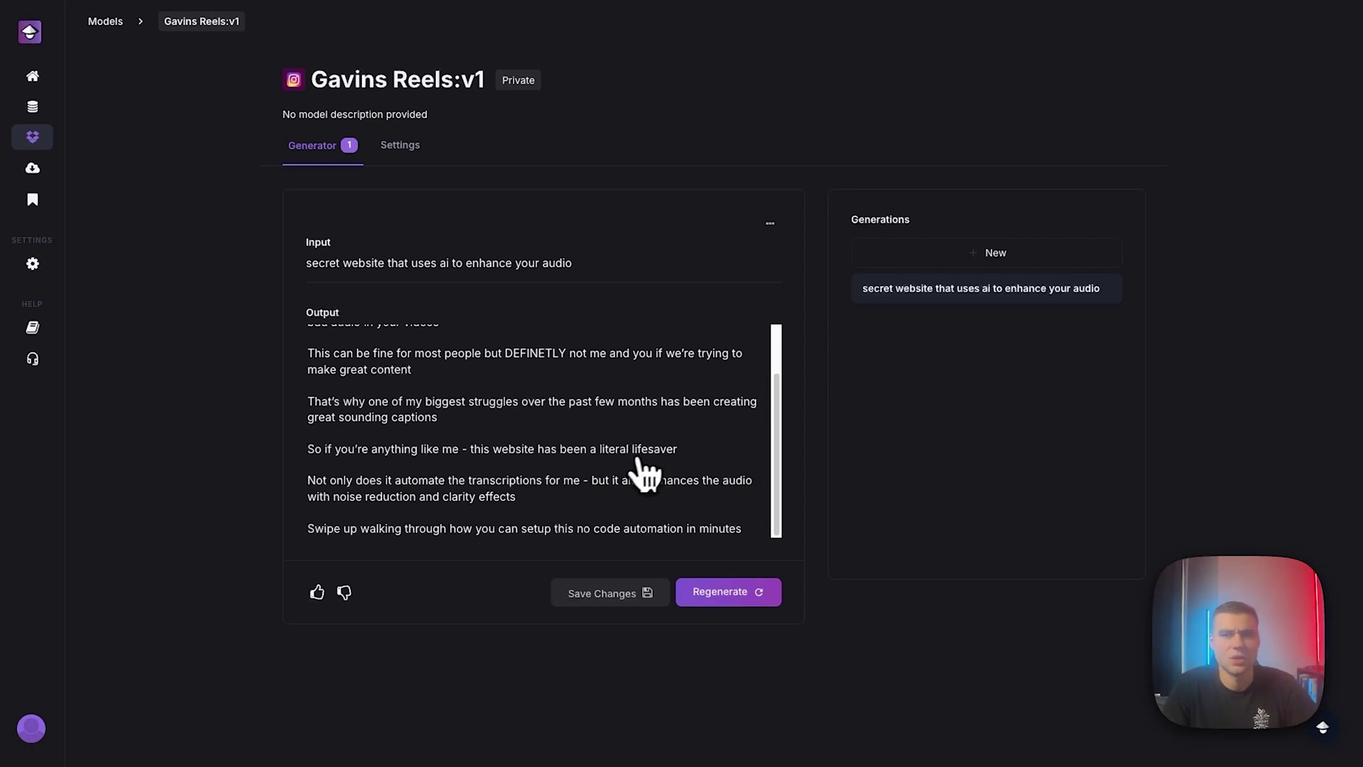
scroll(631, 471, up, 3)
click(415, 153)
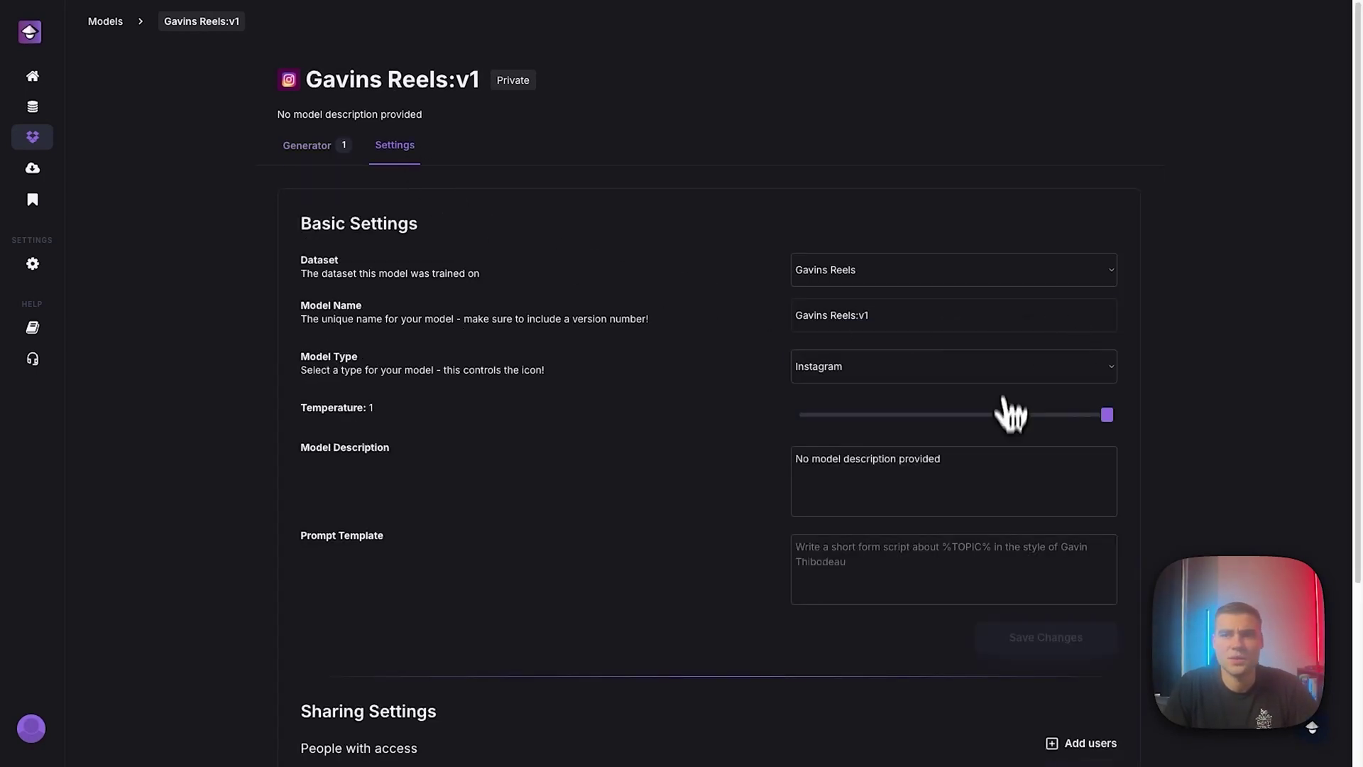
- Lower the Gavins Reels:v1 temperature to 0.04 and save the change
drag(866, 419, 819, 416)
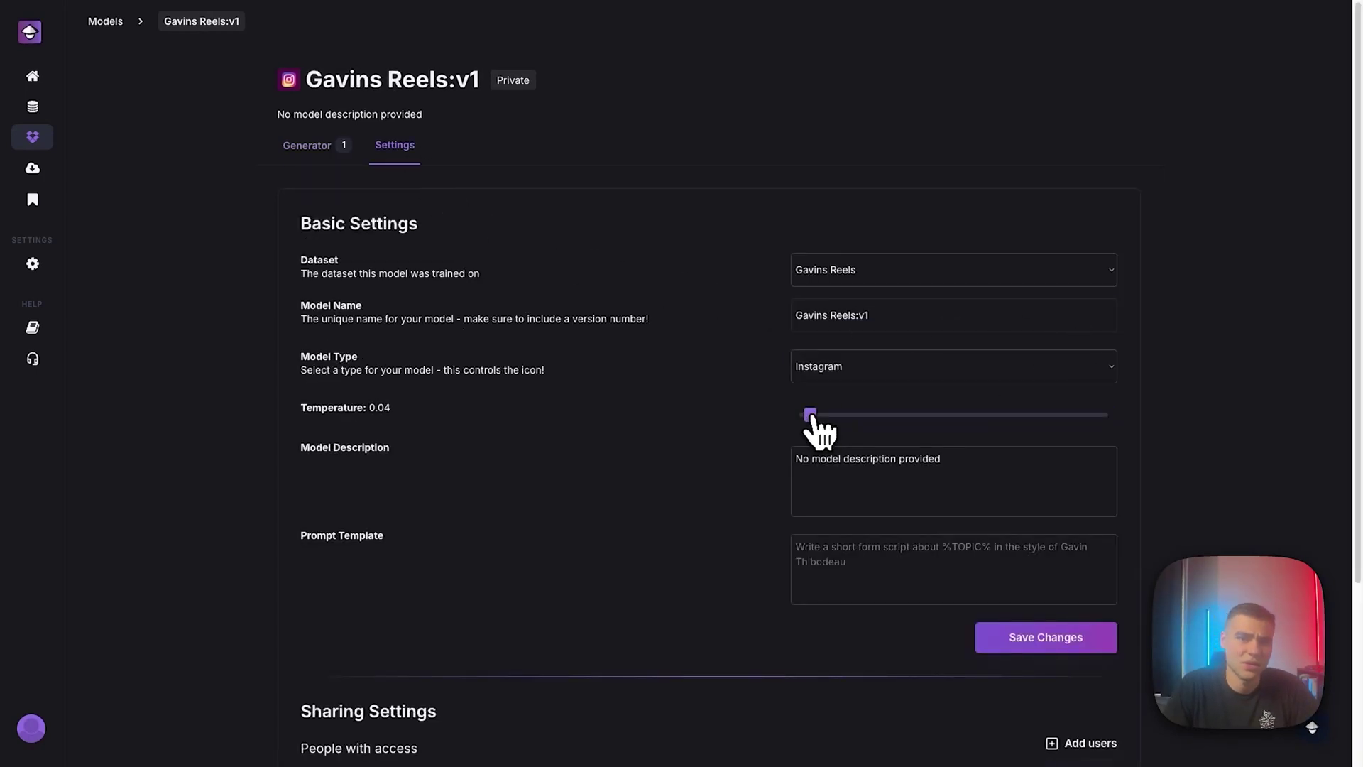
click(877, 489)
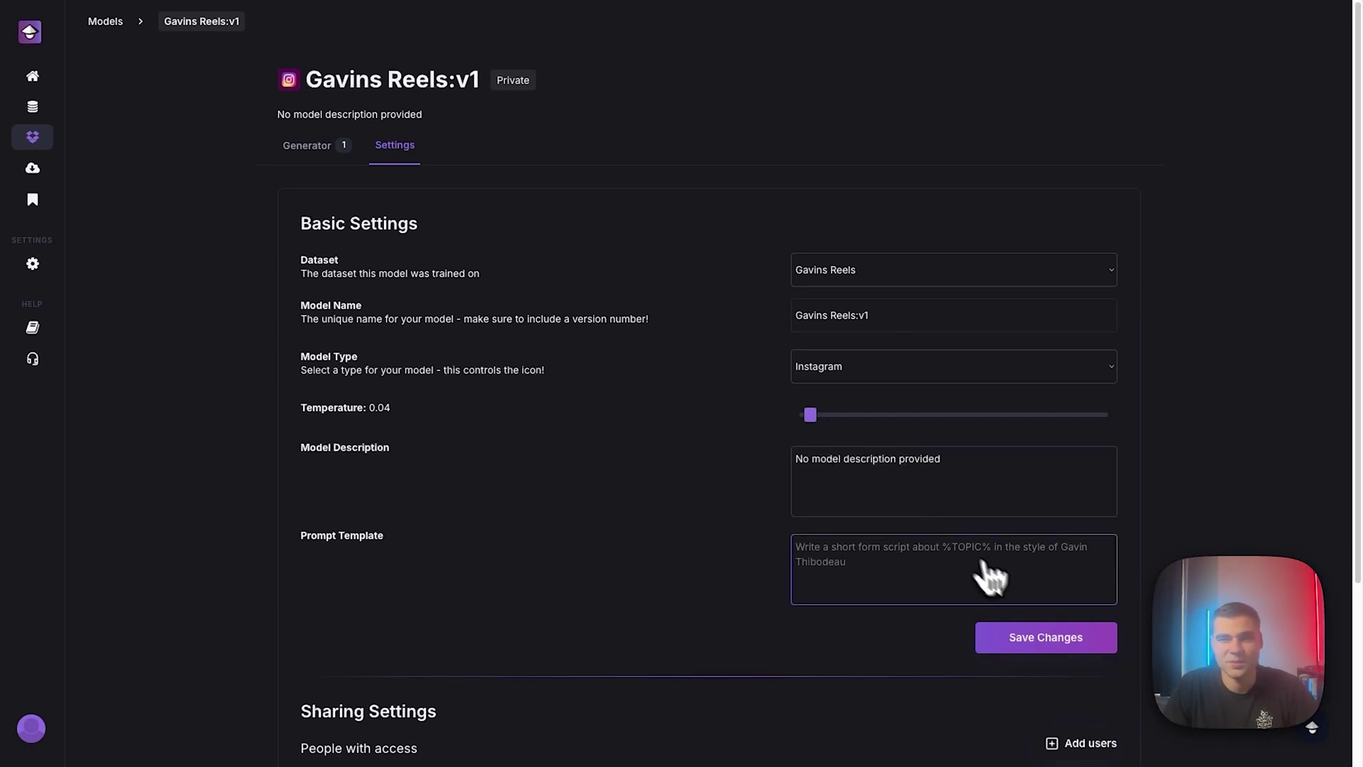
click(1013, 642)
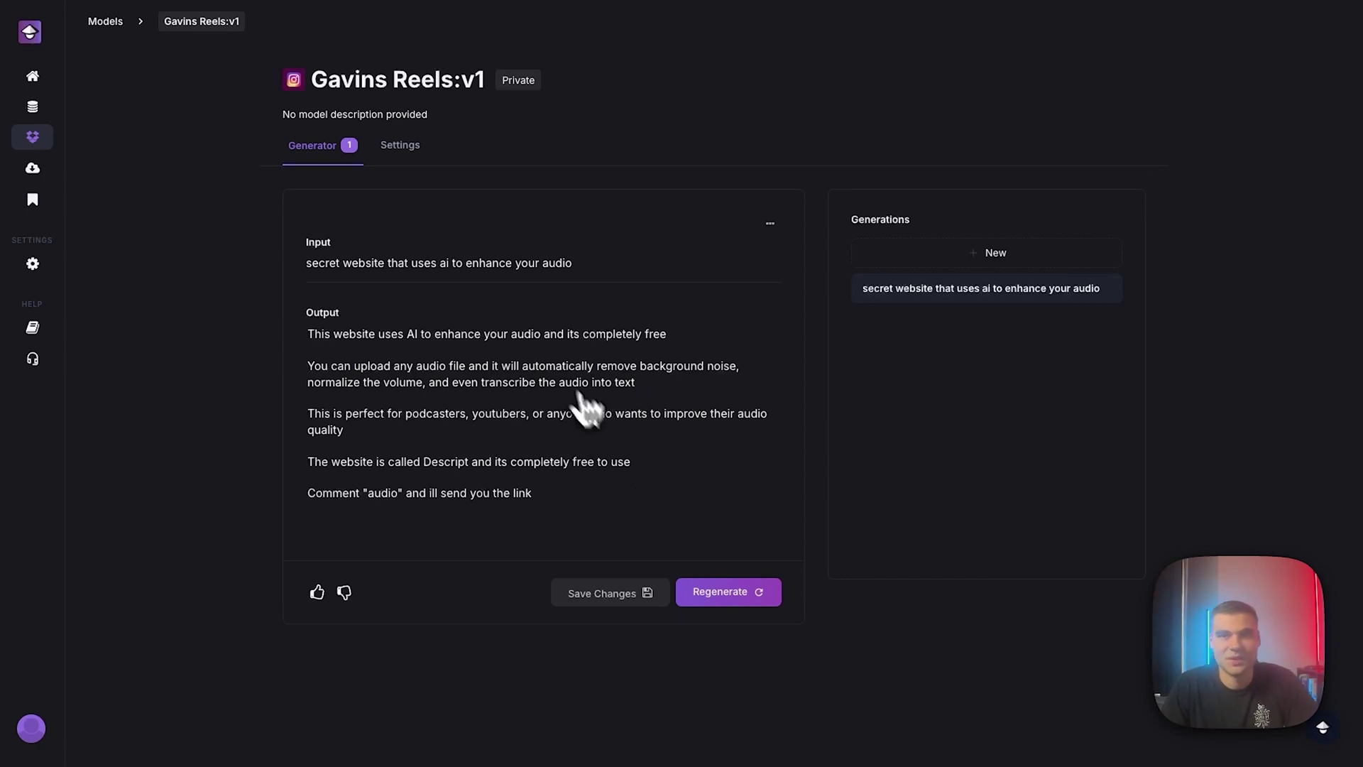
- View the Gavins Reels:v1 Basic Settings to confirm the 0.04 temperature
click(400, 144)
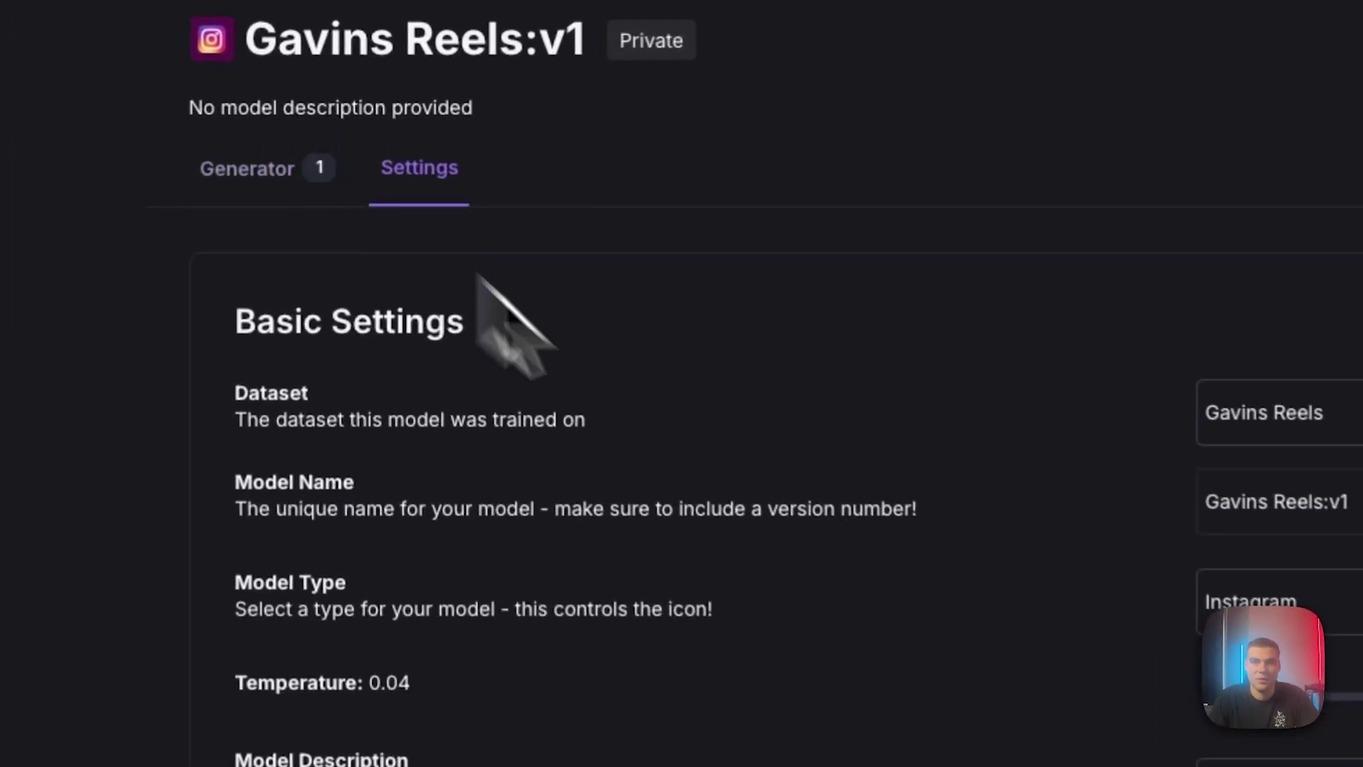